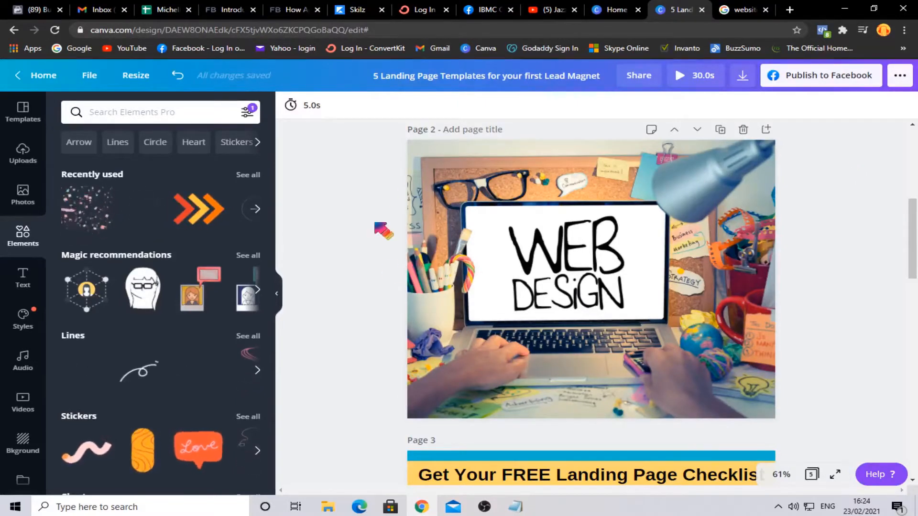
Step: Look through pages 2 to 5 of the landing page templates design, down to the last page
scroll(836, 253, down, 5)
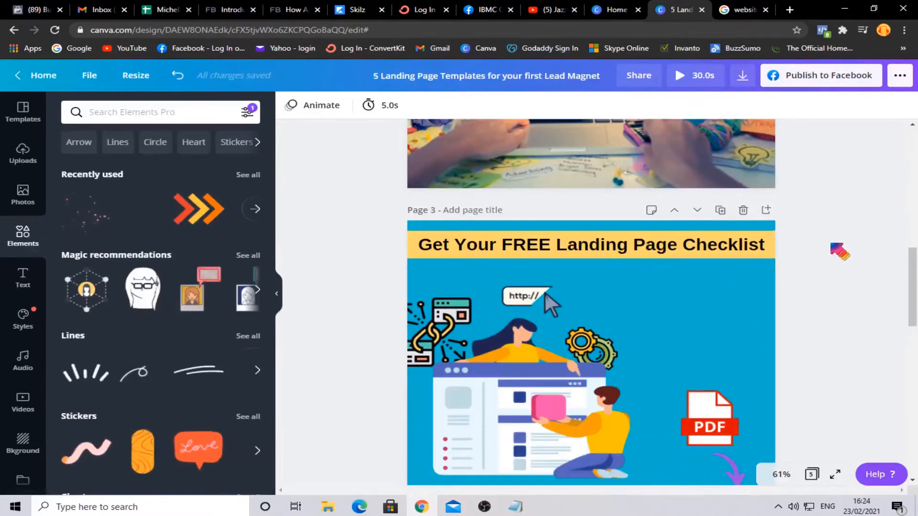
scroll(840, 252, down, 2)
scroll(840, 252, up, 1)
scroll(839, 252, down, 1)
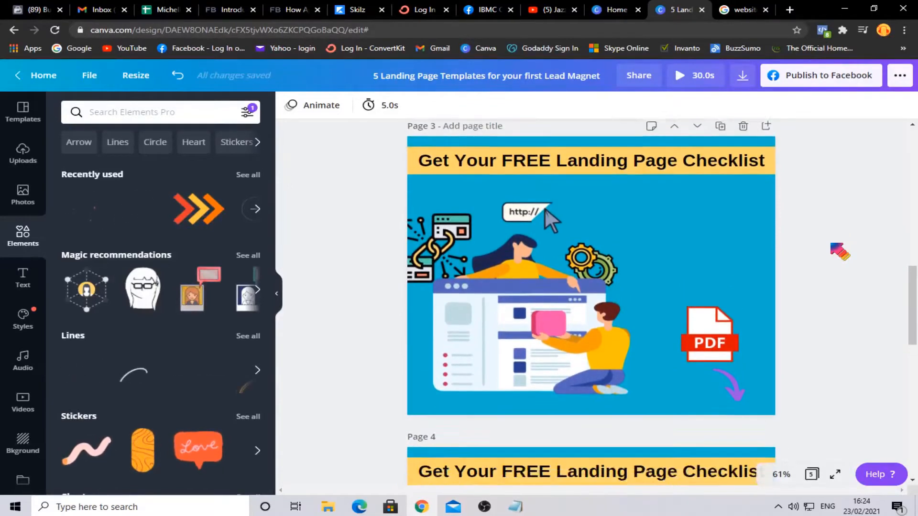
scroll(840, 252, down, 5)
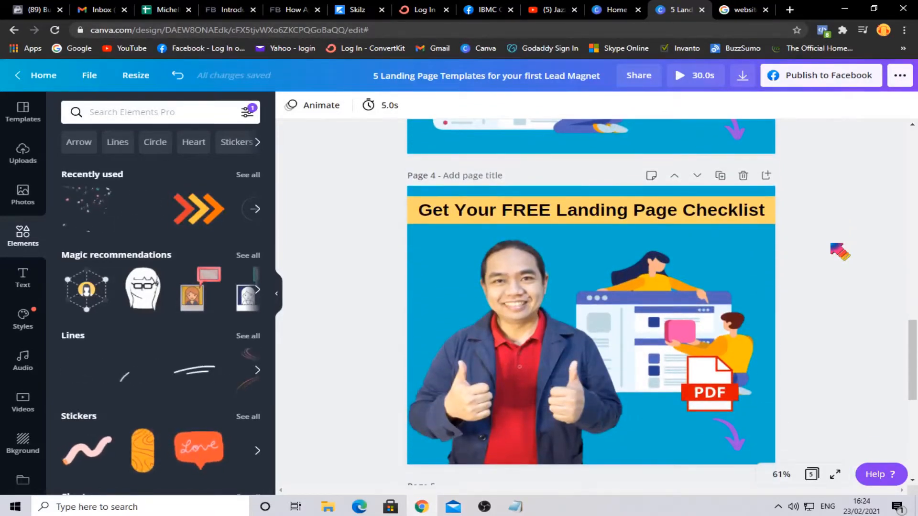
scroll(840, 251, down, 6)
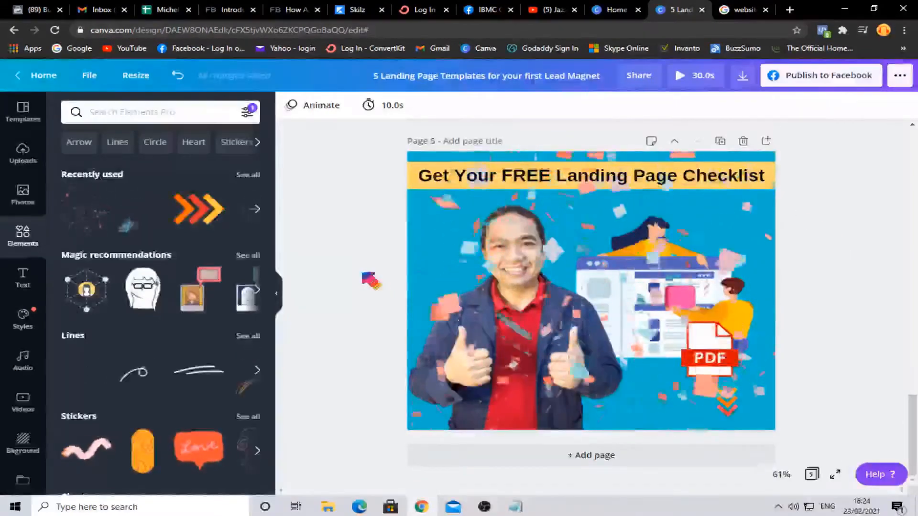
Step: Switch to the Canva home page and search the new design types for "facebook post"
click(607, 9)
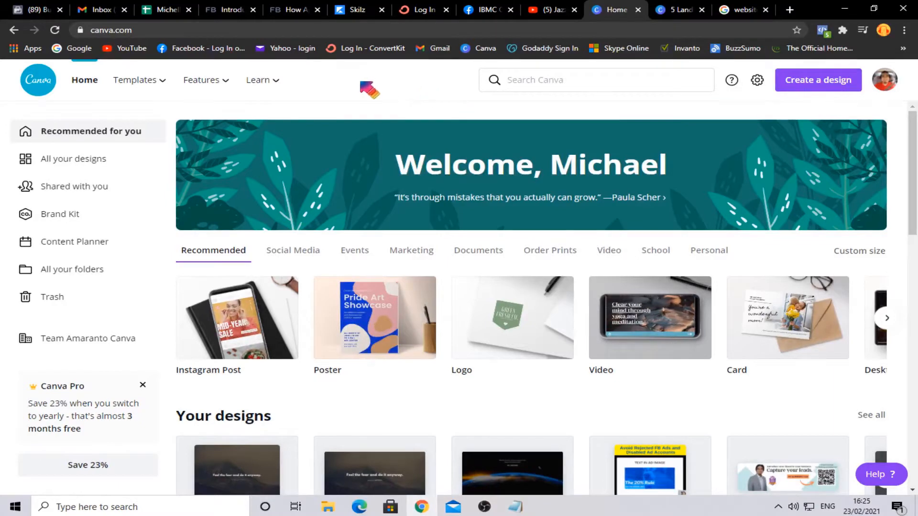
click(165, 30)
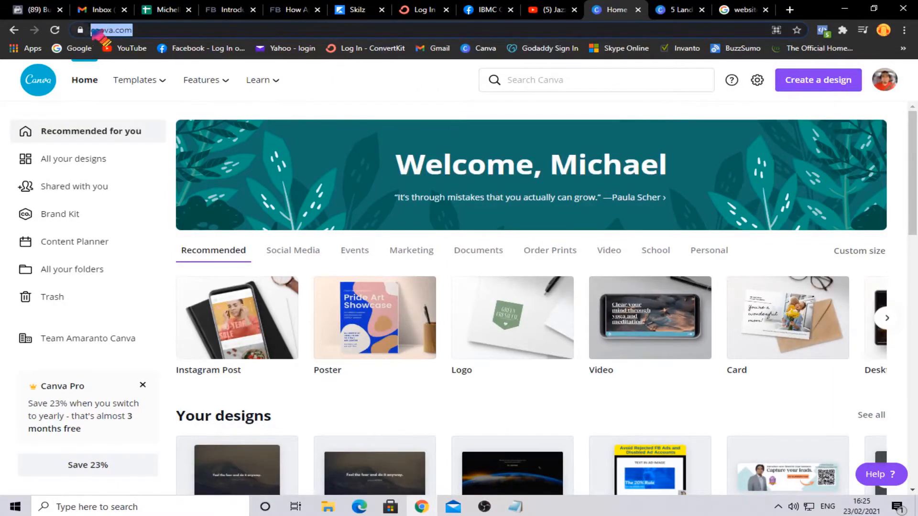
click(401, 93)
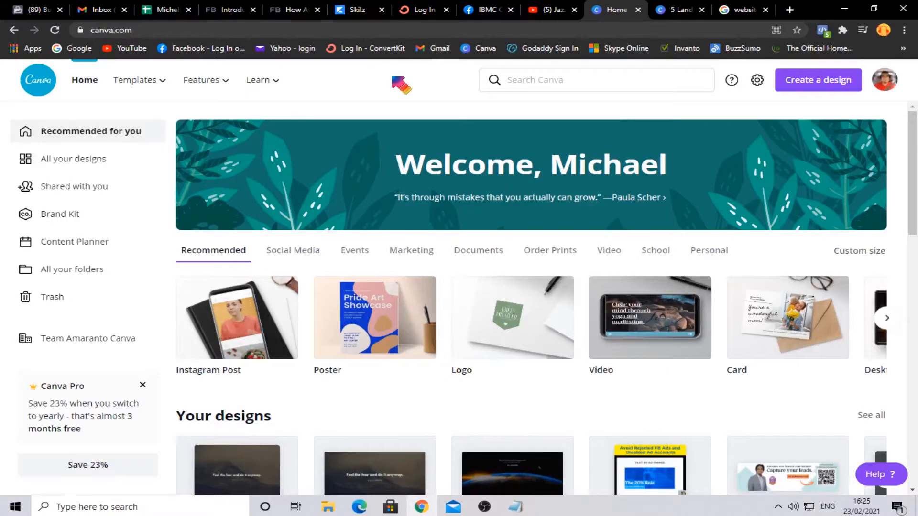
click(807, 83)
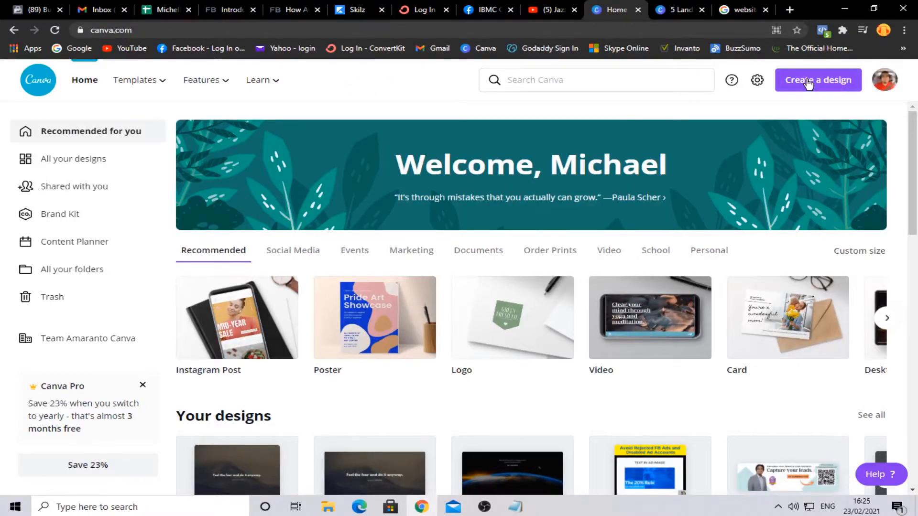
text(facebook post)
drag(775, 111, 705, 111)
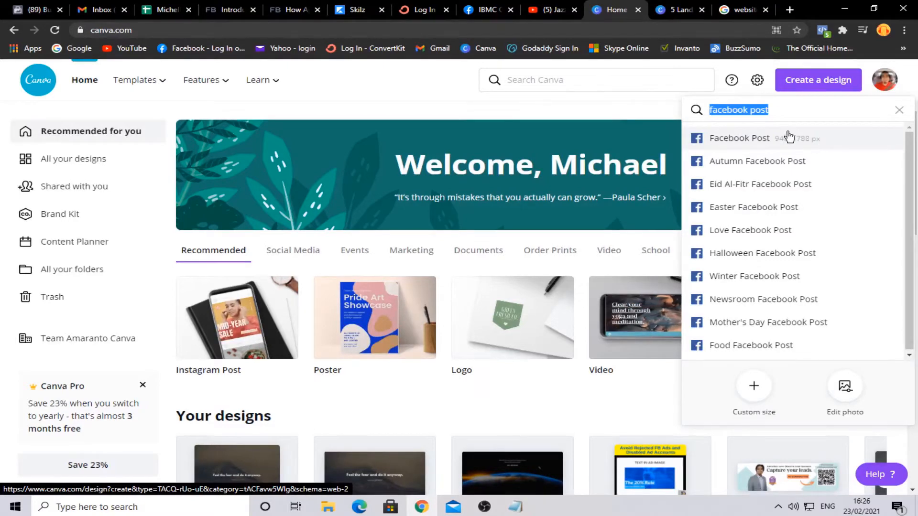
Step: Return to the open landing page templates design and show the available templates beside blank page 1
click(679, 10)
scroll(693, 181, up, 17)
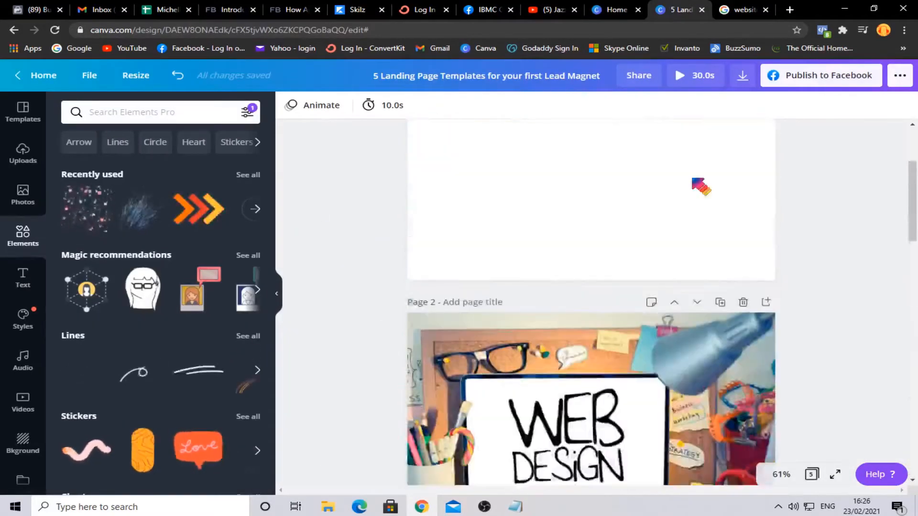
scroll(700, 186, up, 3)
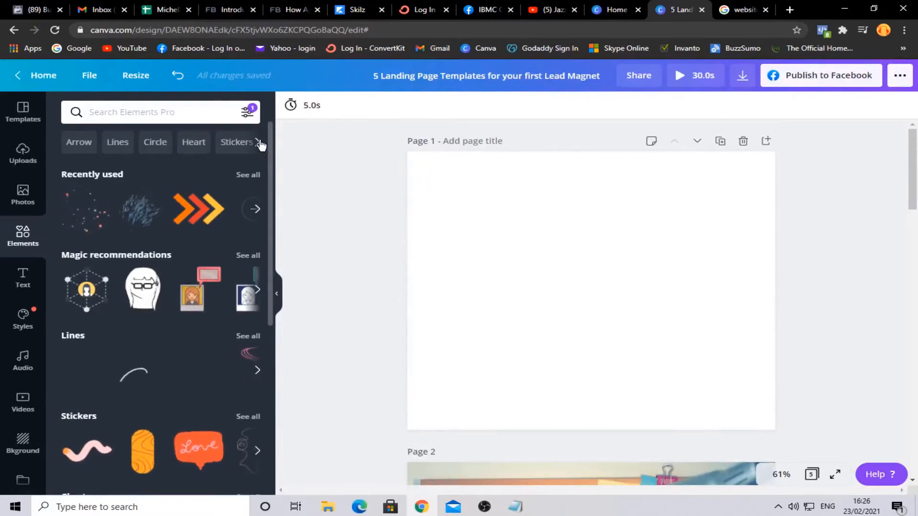
click(22, 113)
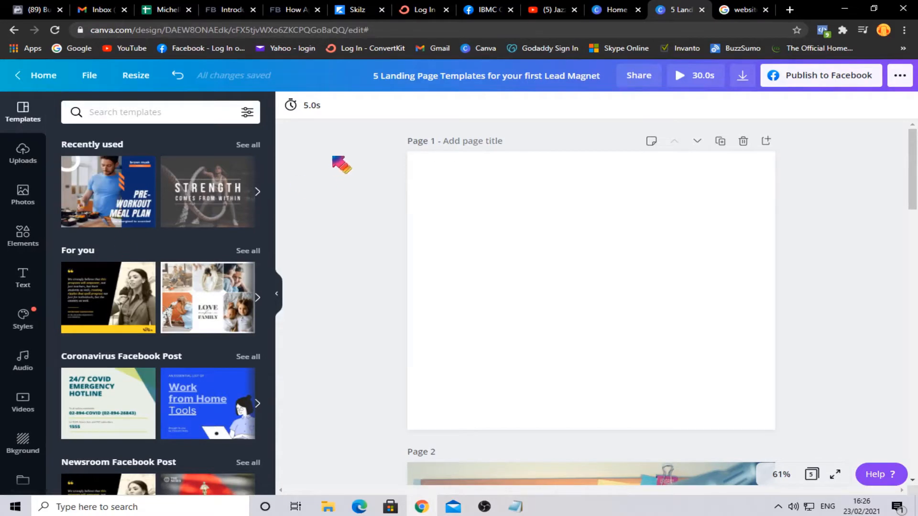
Step: Examine how the ad image develops from the web design photo on page 2 to the confetti version on page 5, ending at blank page 1
scroll(342, 164, down, 7)
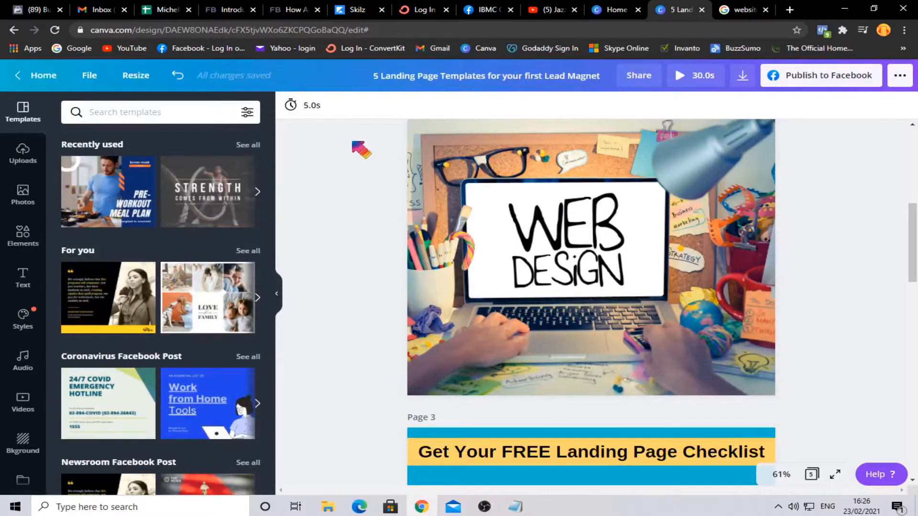
scroll(360, 150, up, 1)
scroll(361, 150, down, 1)
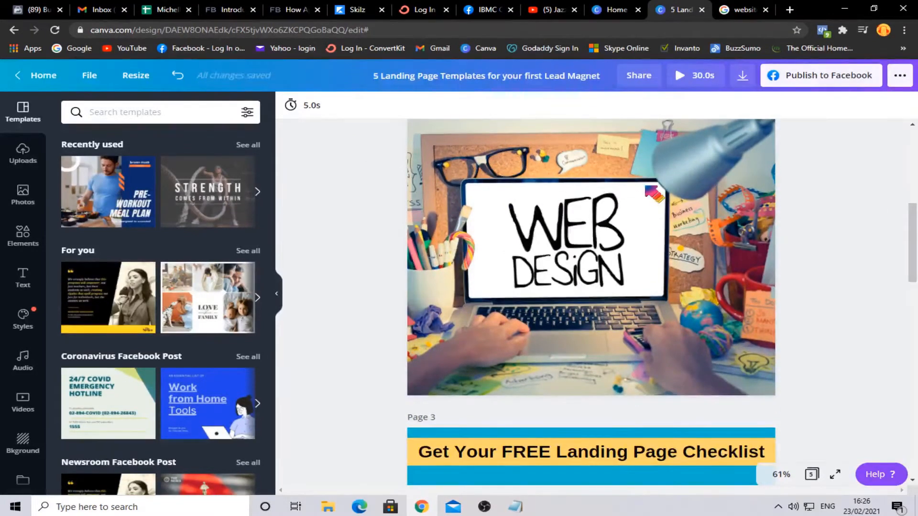
scroll(651, 191, down, 5)
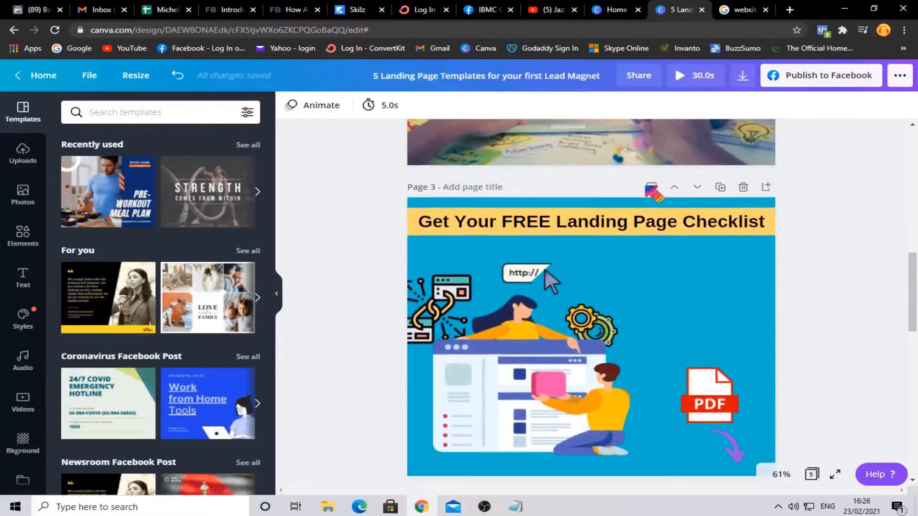
scroll(648, 190, down, 1)
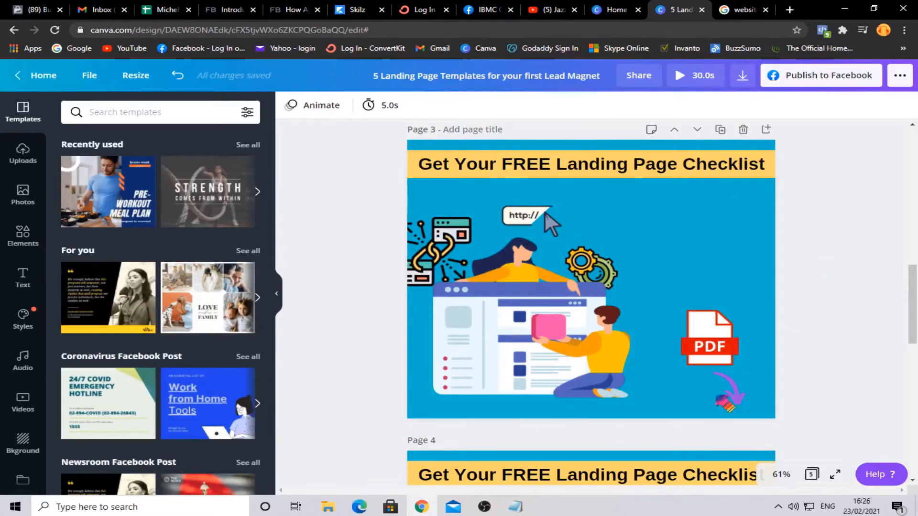
scroll(769, 344, down, 2)
scroll(774, 351, down, 3)
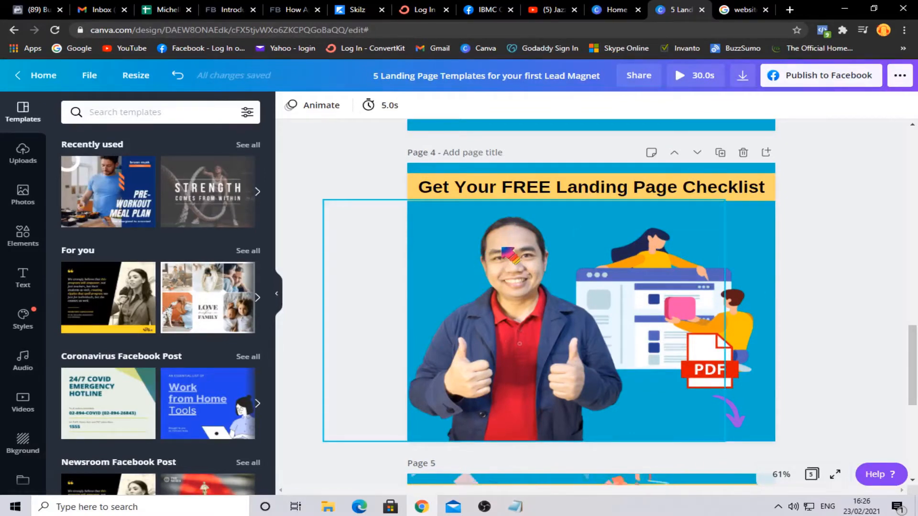
scroll(510, 255, down, 5)
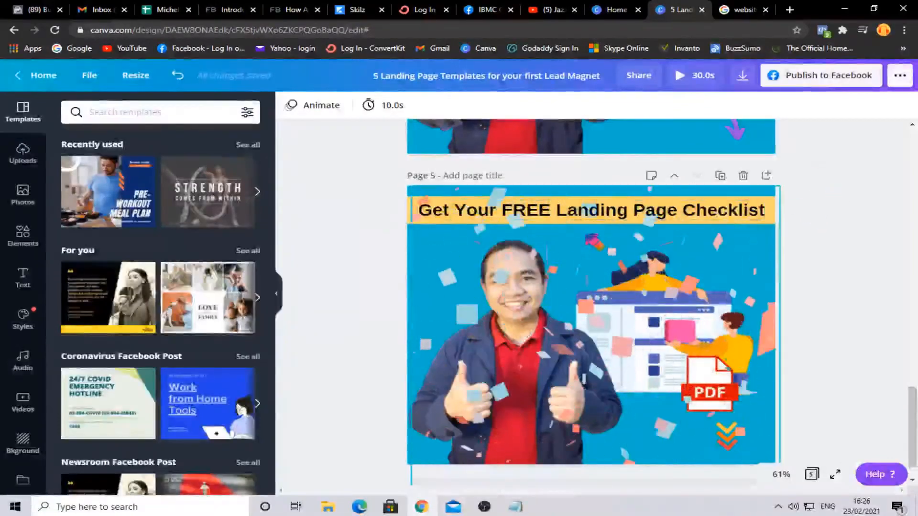
scroll(826, 223, up, 1)
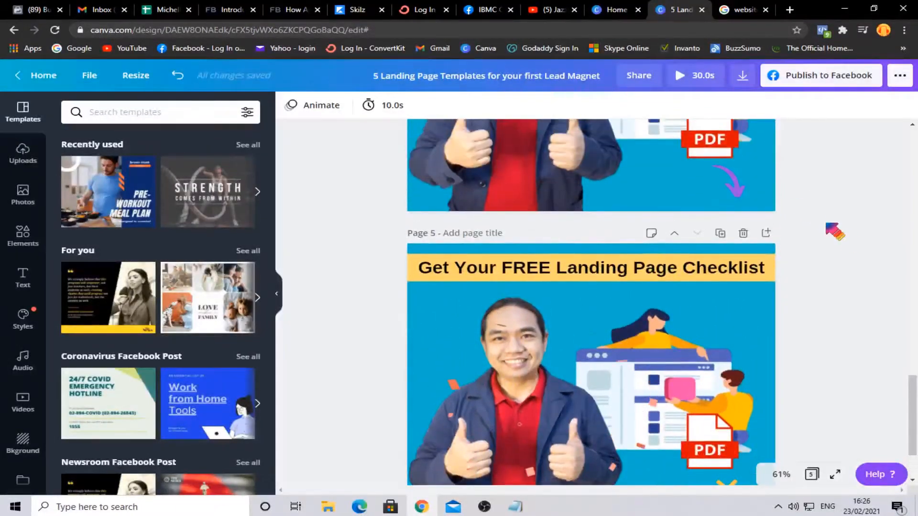
scroll(826, 223, down, 2)
scroll(834, 231, up, 2)
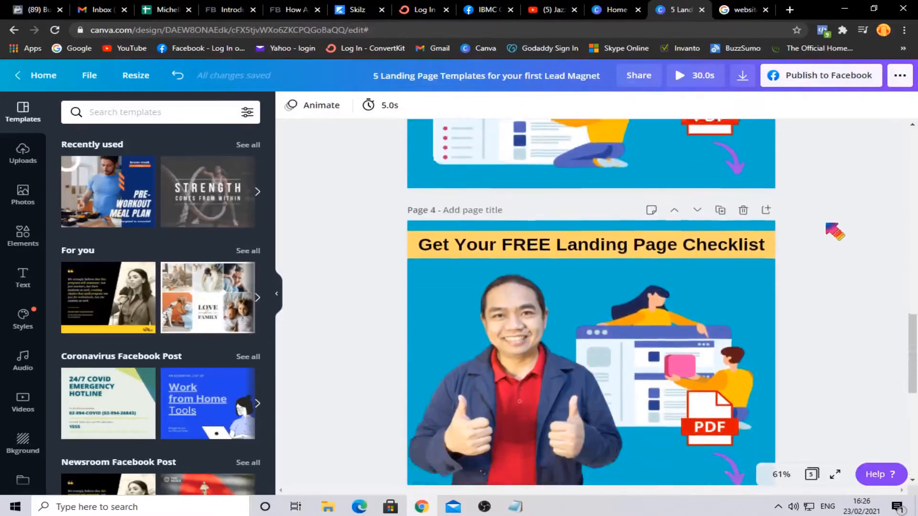
scroll(807, 254, down, 1)
scroll(794, 272, down, 2)
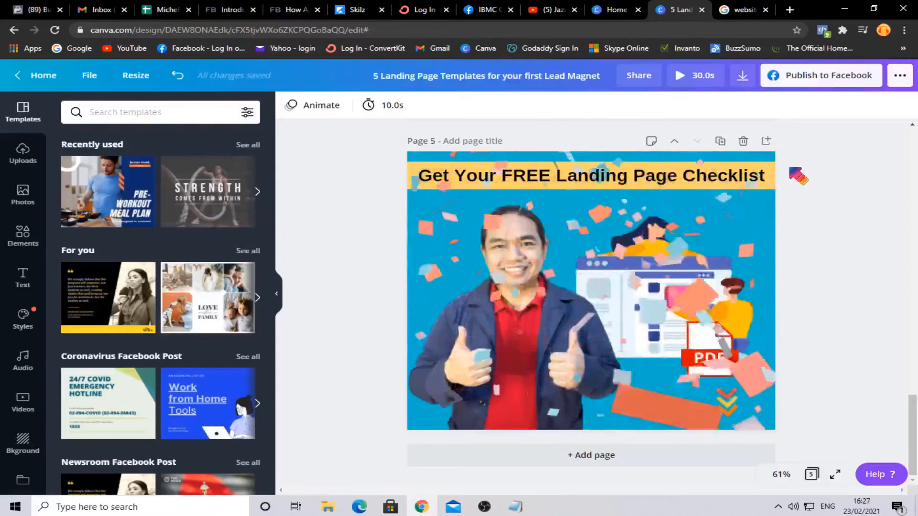
scroll(791, 169, up, 20)
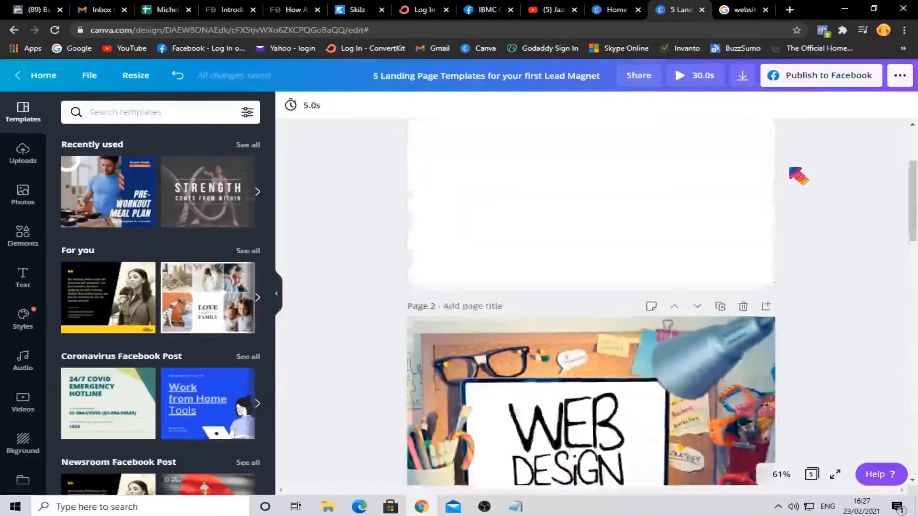
scroll(798, 176, up, 4)
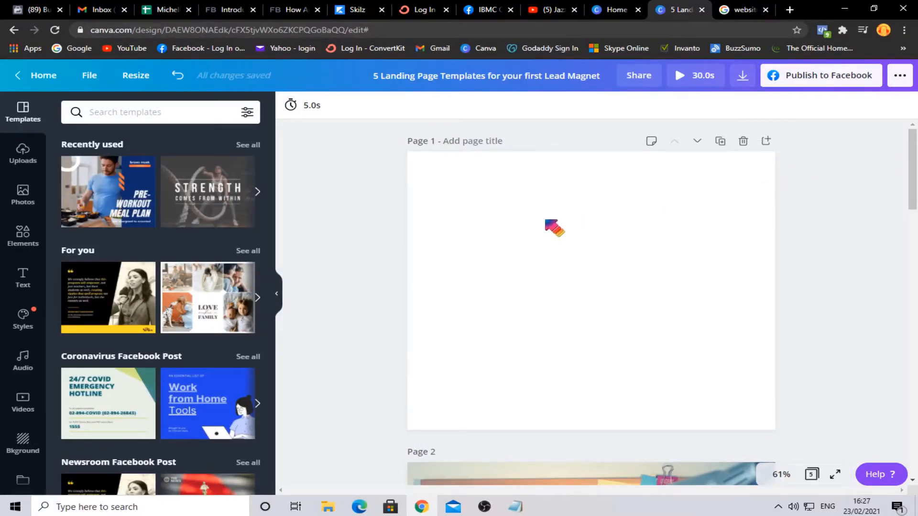
scroll(536, 358, down, 5)
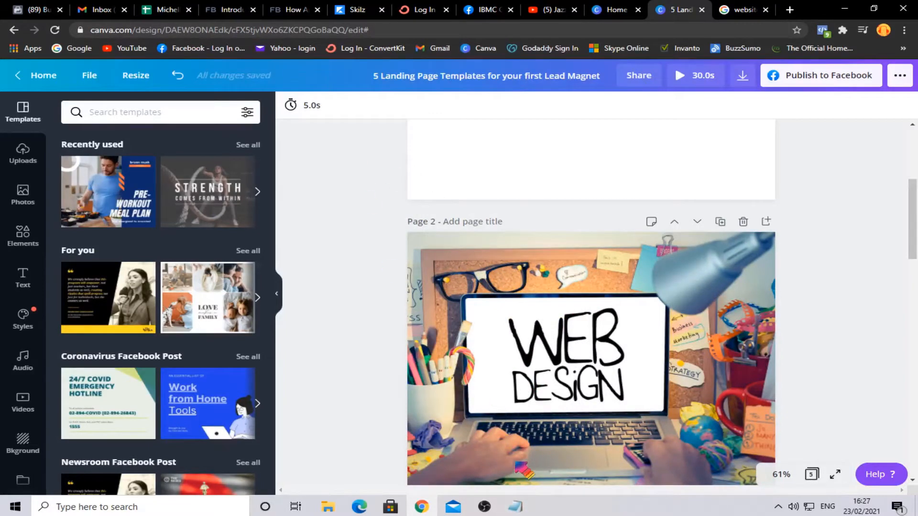
scroll(366, 305, up, 5)
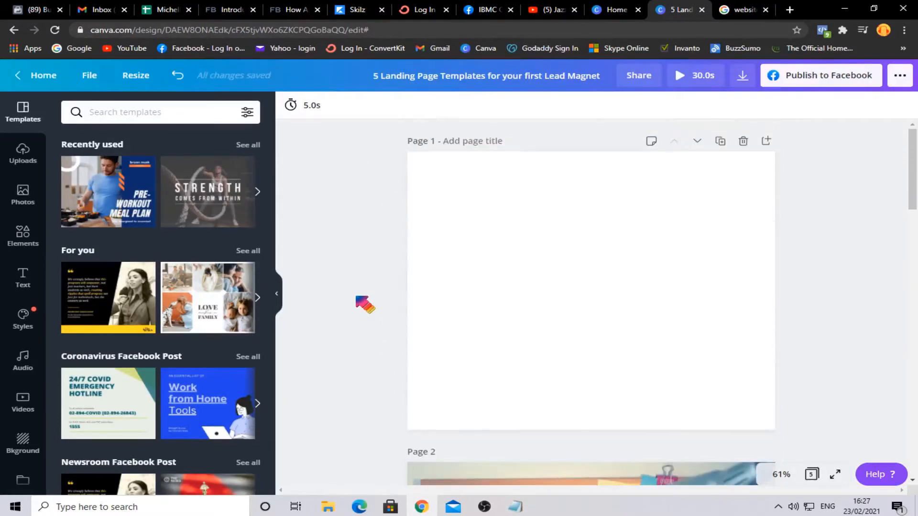
Step: Switch to Notepad, review the offer and market lines of the ad creative concept, and return to the Canva design
mouse_move(519, 508)
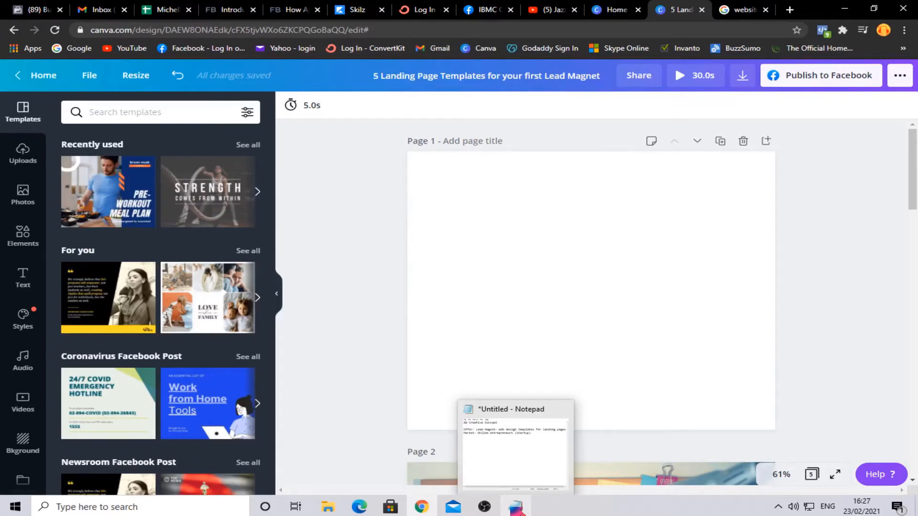
click(516, 506)
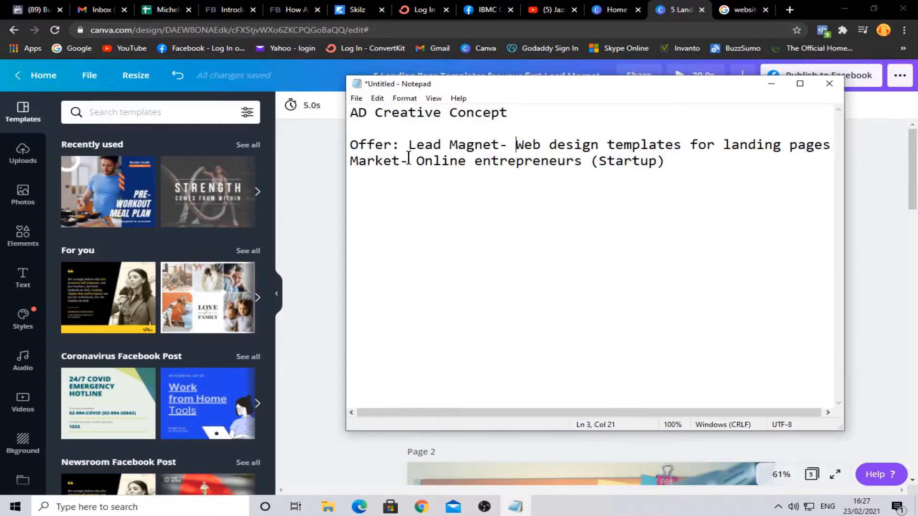
drag(409, 145, 824, 140)
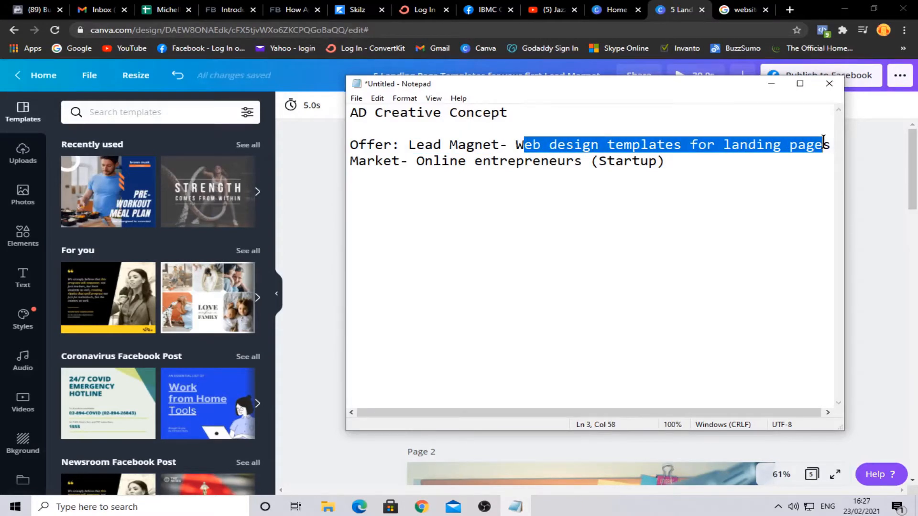
click(424, 164)
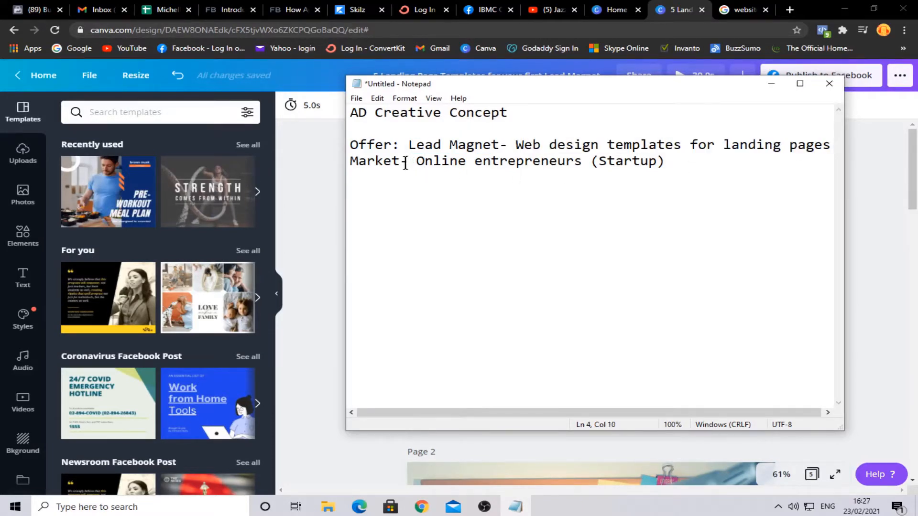
drag(416, 161, 422, 163)
click(771, 84)
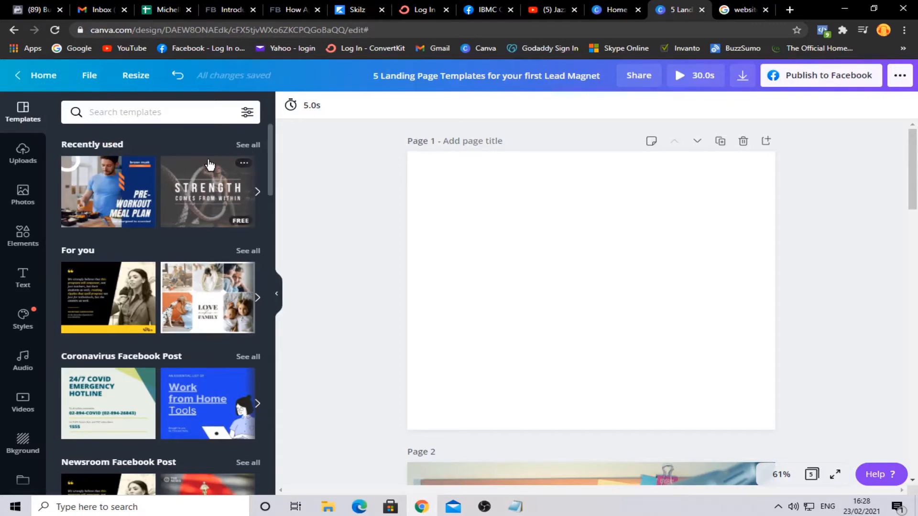
Step: Browse the Facebook post template categories, from recently used through coronavirus, newsroom, sale, food and birthday
scroll(200, 163, down, 3)
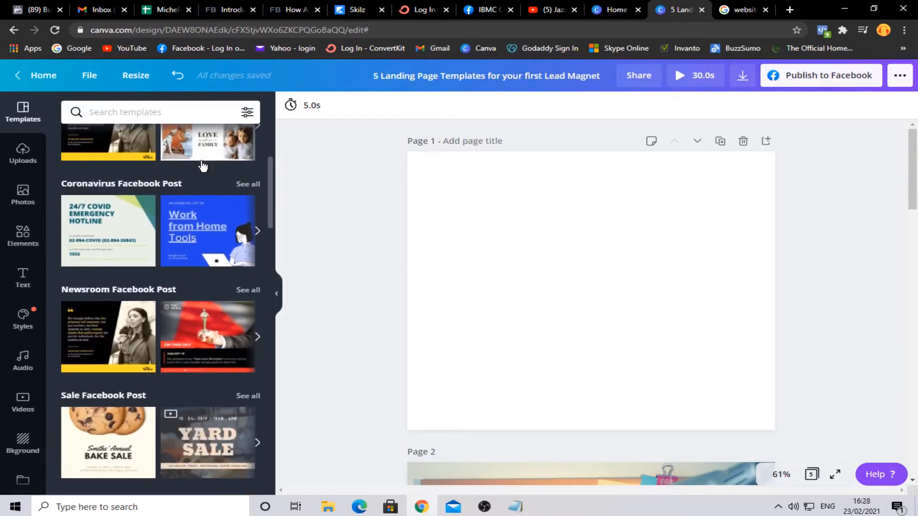
scroll(201, 163, up, 3)
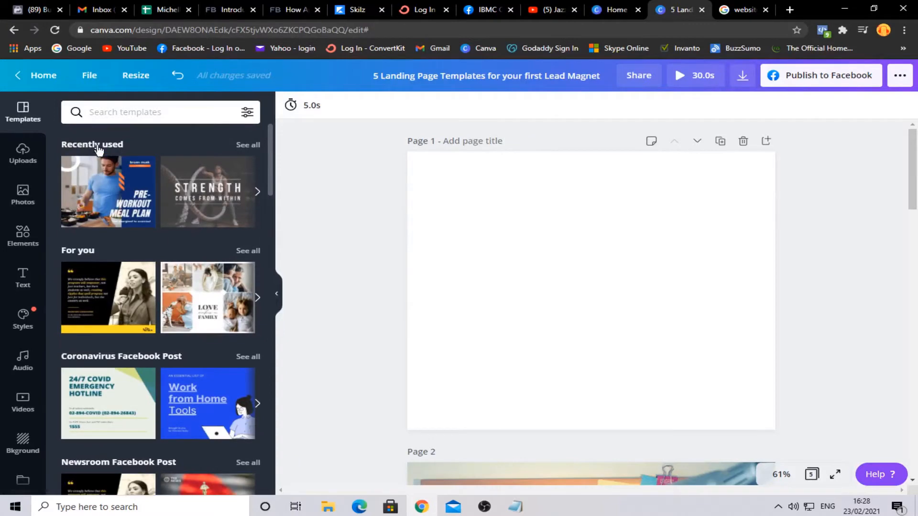
scroll(104, 150, down, 1)
scroll(104, 150, up, 1)
scroll(96, 241, down, 2)
scroll(95, 241, down, 2)
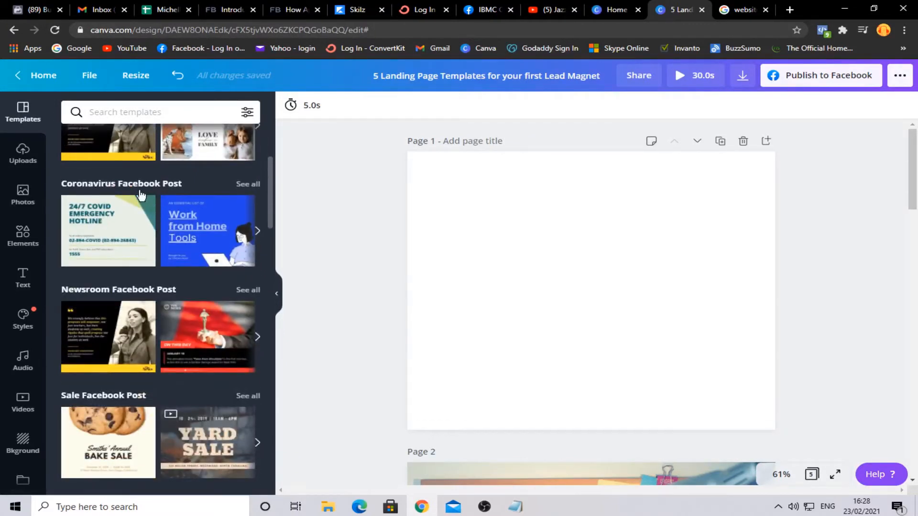
scroll(151, 184, down, 1)
scroll(141, 234, down, 1)
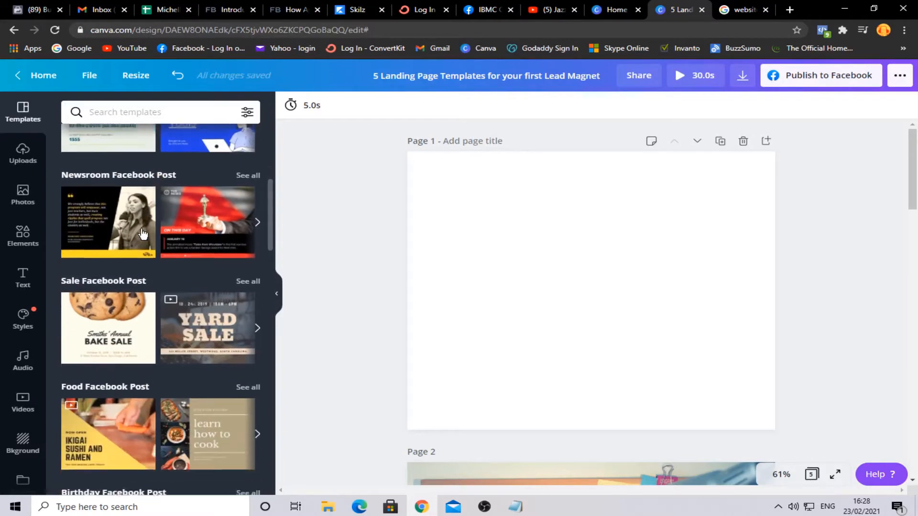
scroll(141, 311, down, 1)
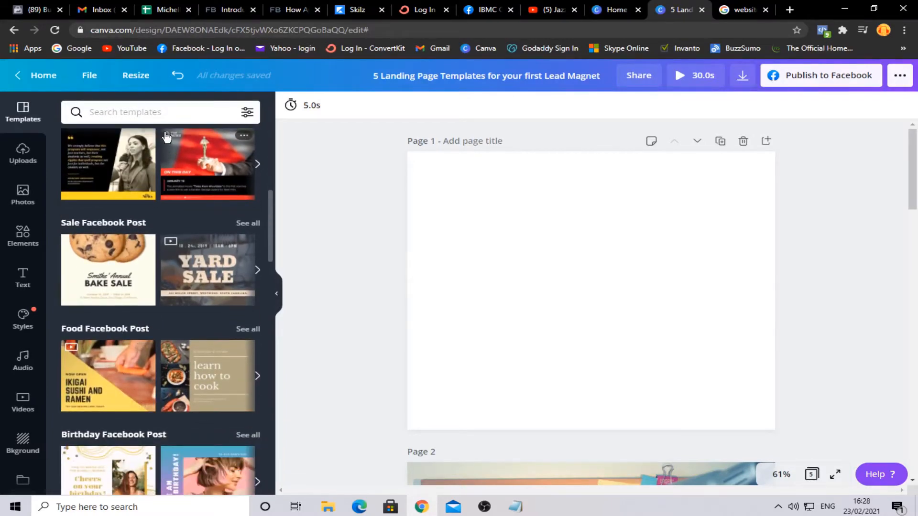
Step: Search the templates for "advertising" and apply the orange Cyber Monday Sale template to blank page 1
click(162, 112)
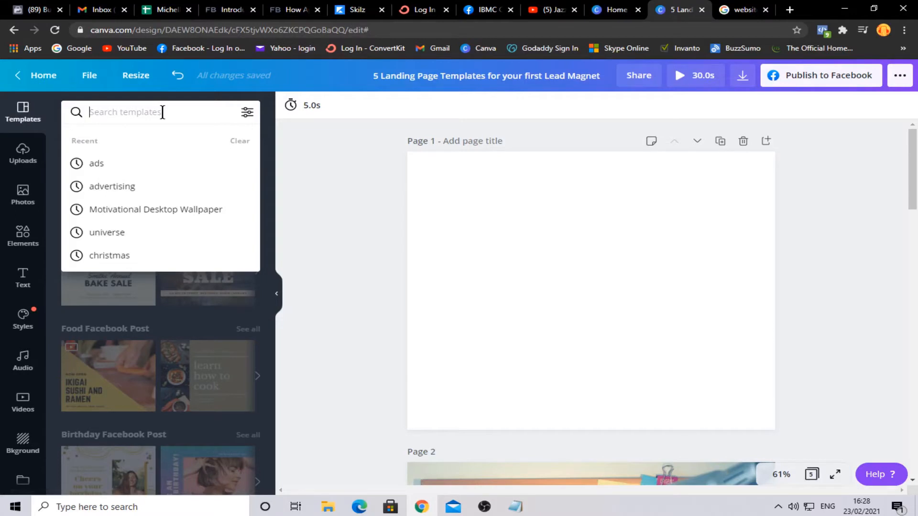
text(advertising)
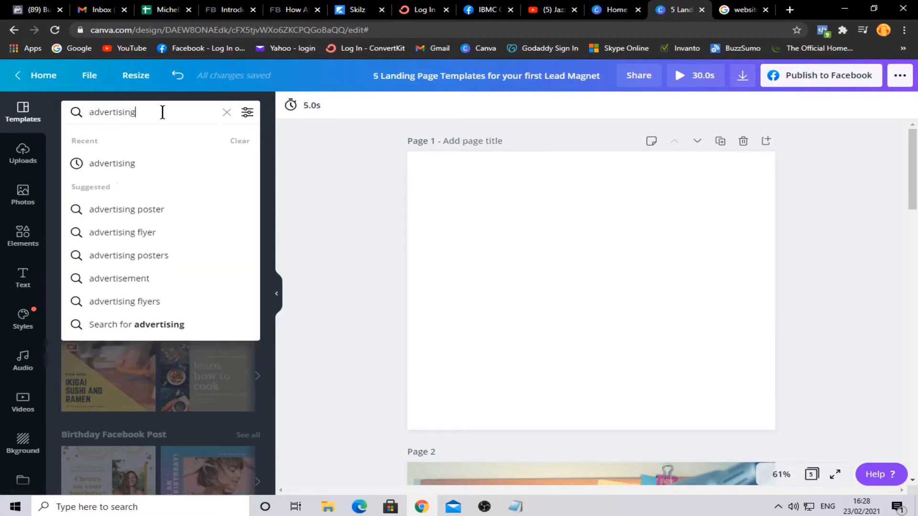
key(Return)
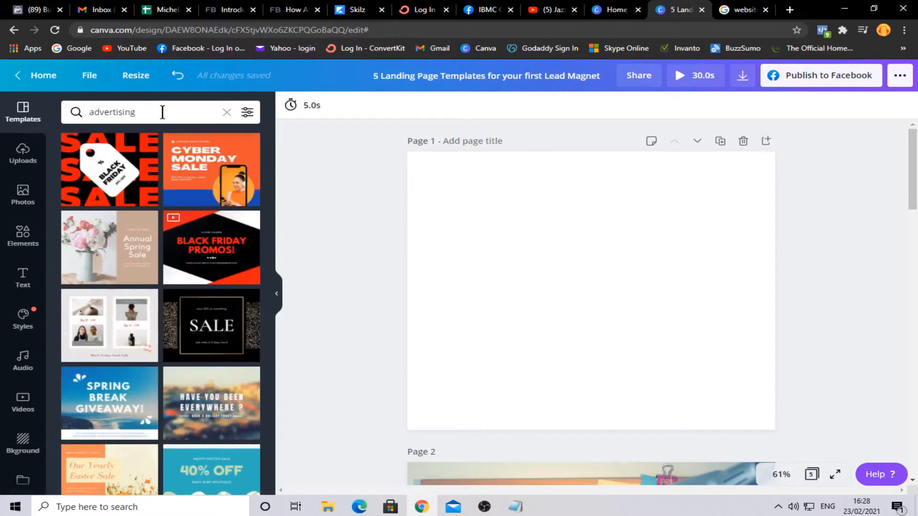
click(214, 172)
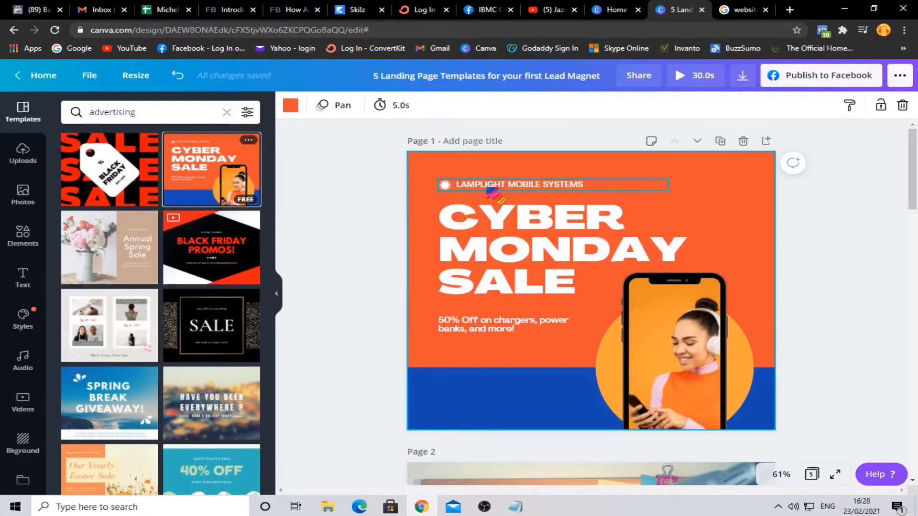
click(499, 231)
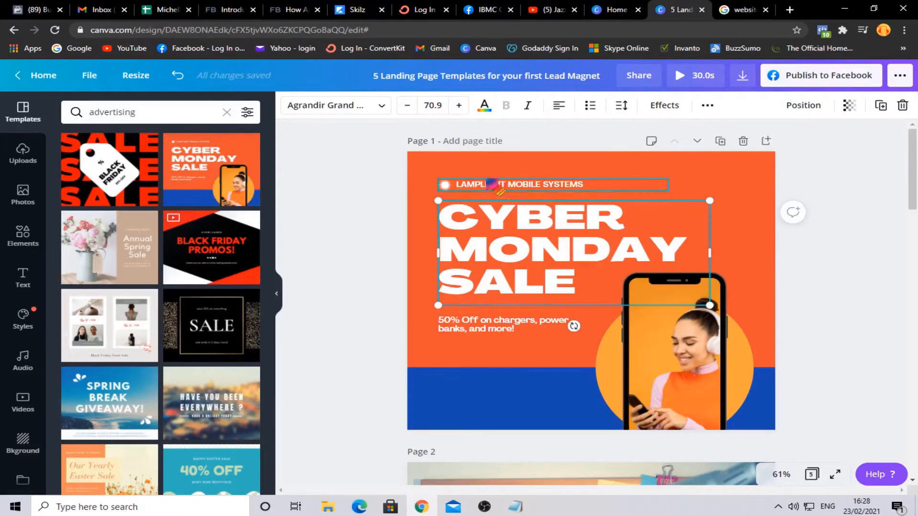
click(707, 369)
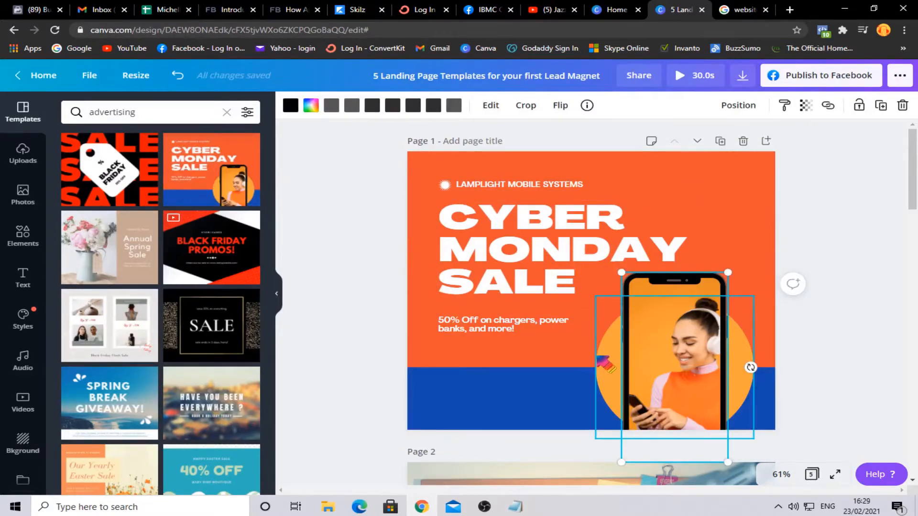
click(605, 368)
Step: Recolour the page 1 background, trying teal before choosing the light purple from the document colours
click(727, 202)
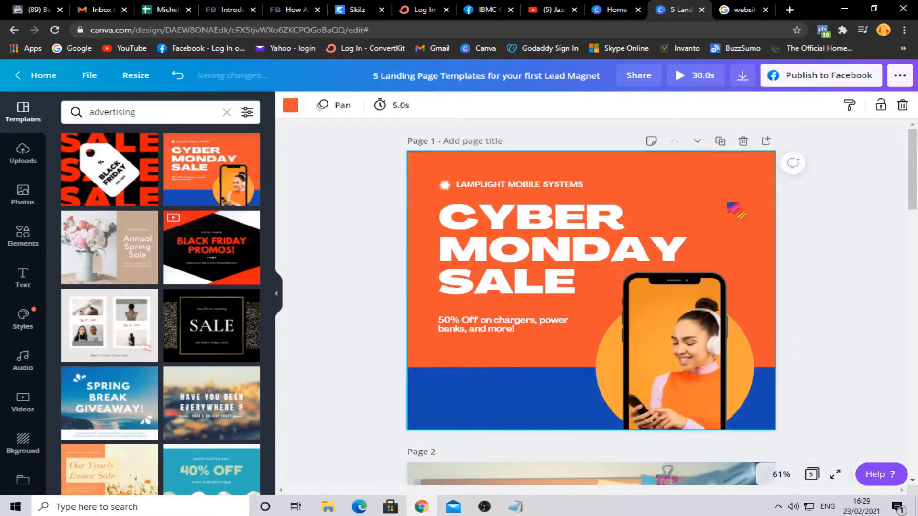
click(296, 108)
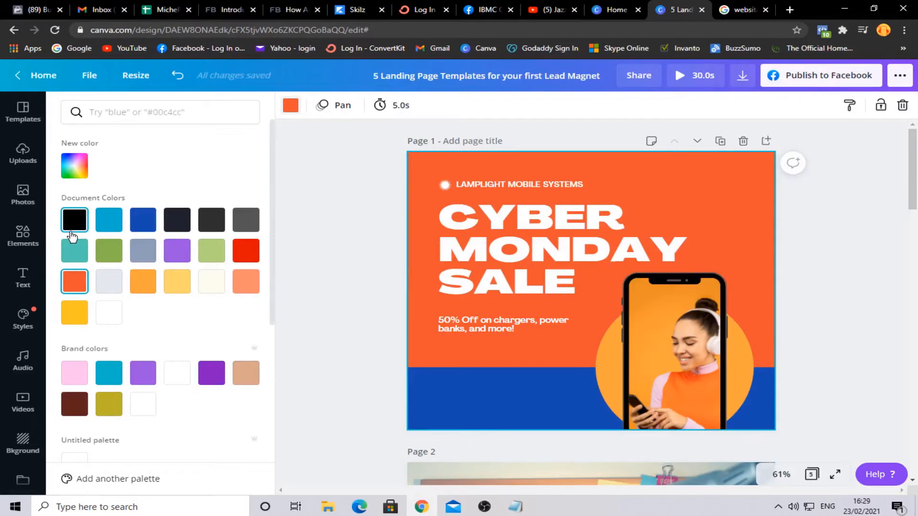
click(78, 259)
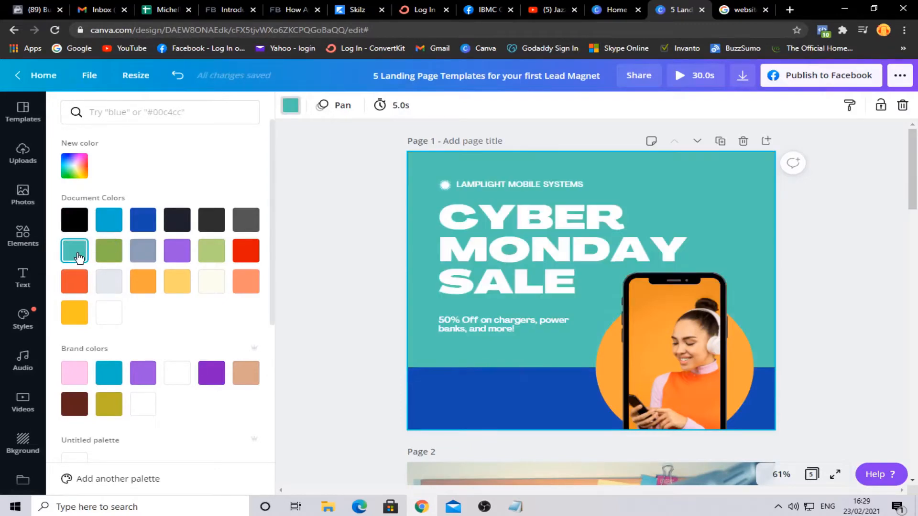
click(167, 252)
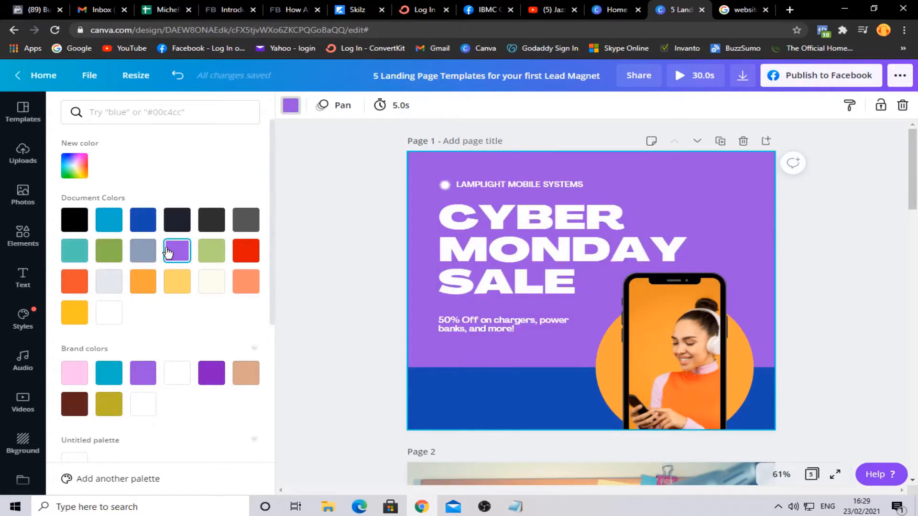
click(75, 166)
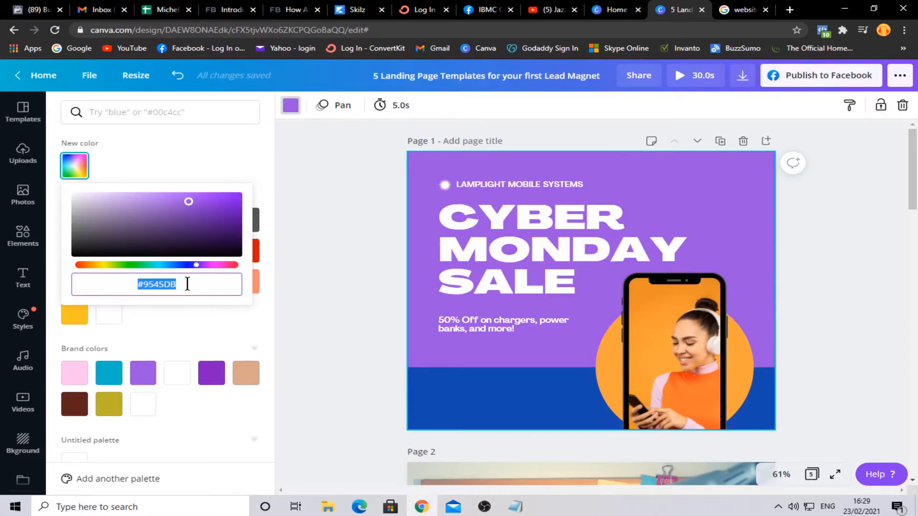
click(228, 153)
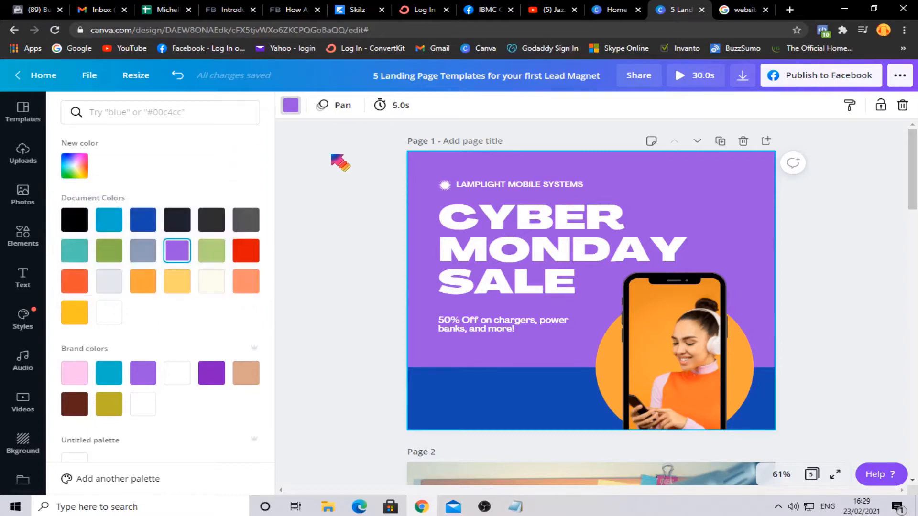
click(330, 154)
Step: Try larger and smaller font sizes on the CYBER MONDAY SALE headline, and scale its text box to font size 72.5
click(509, 214)
click(504, 211)
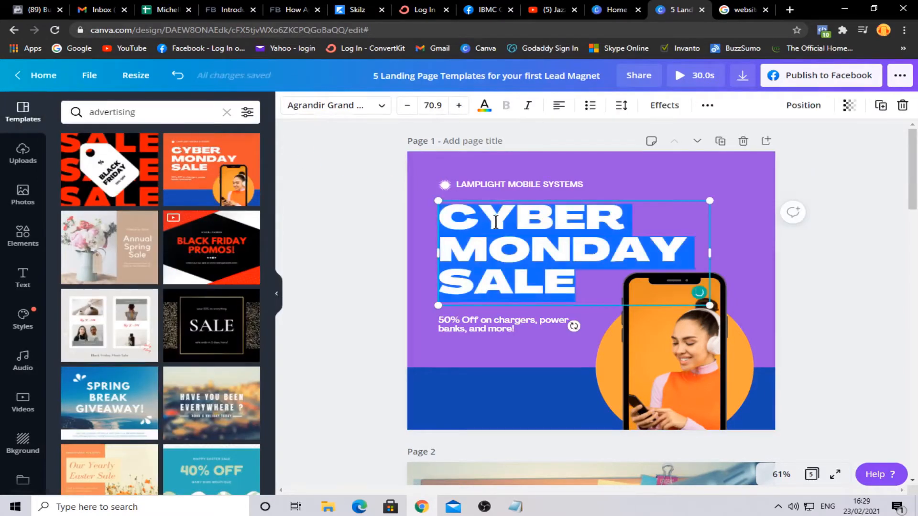
click(379, 114)
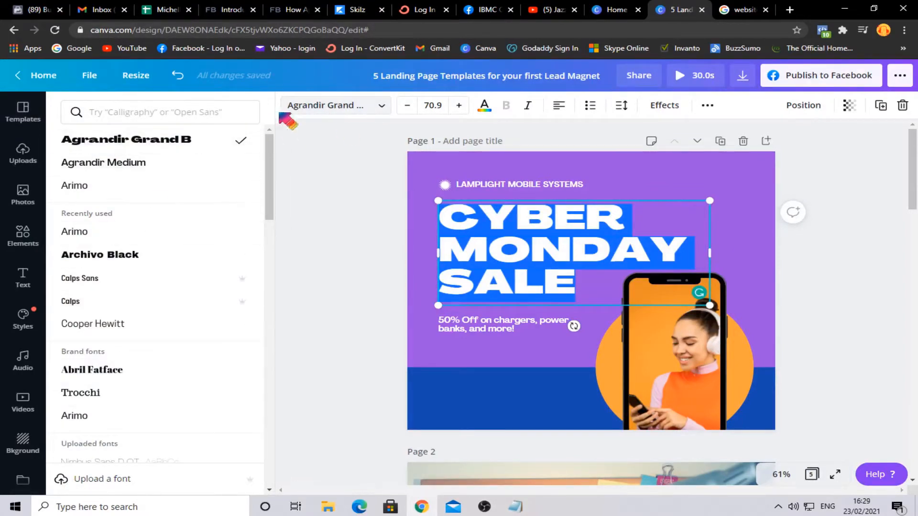
click(386, 114)
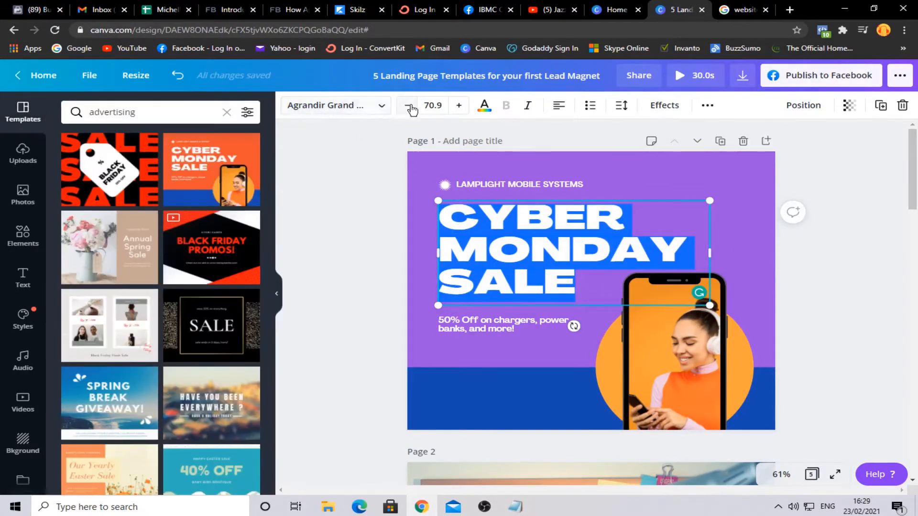
click(457, 106)
click(458, 106)
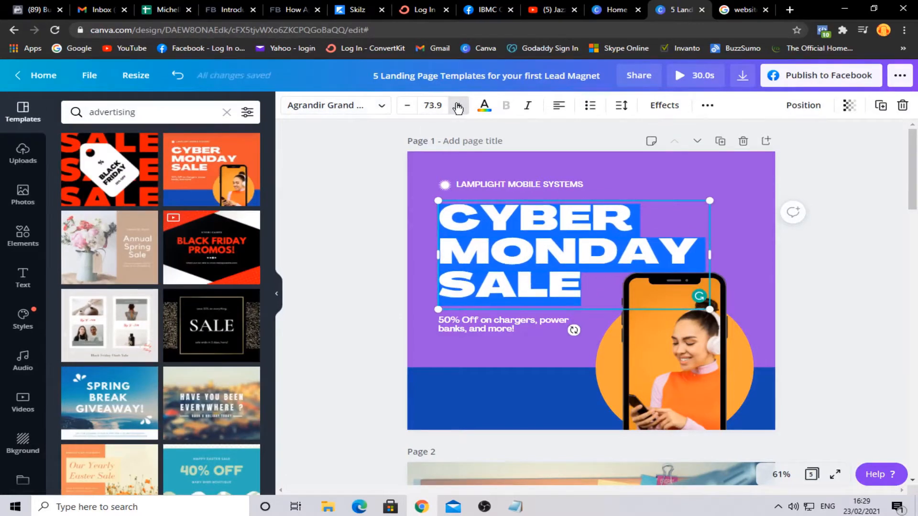
click(410, 106)
click(410, 105)
click(409, 106)
click(409, 106)
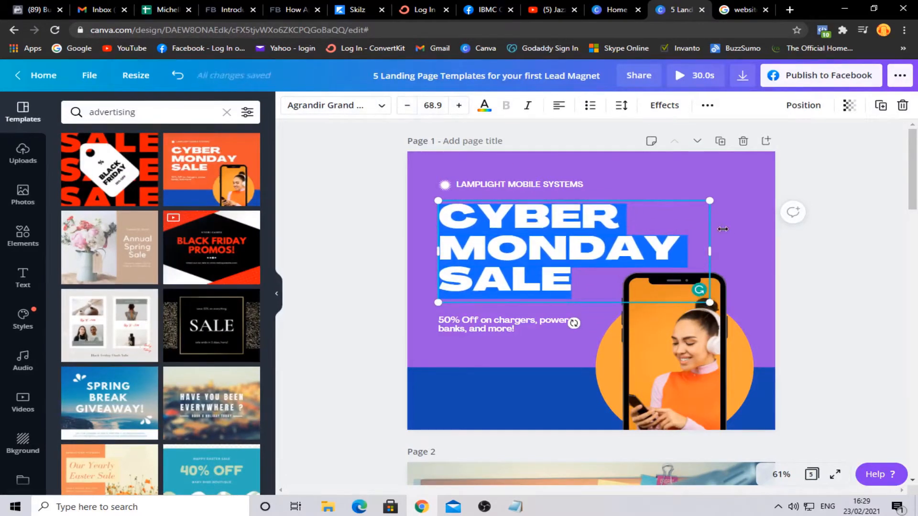
mouse_move(711, 201)
mouse_down()
mouse_move(758, 168)
mouse_move(711, 196)
mouse_move(721, 194)
mouse_up()
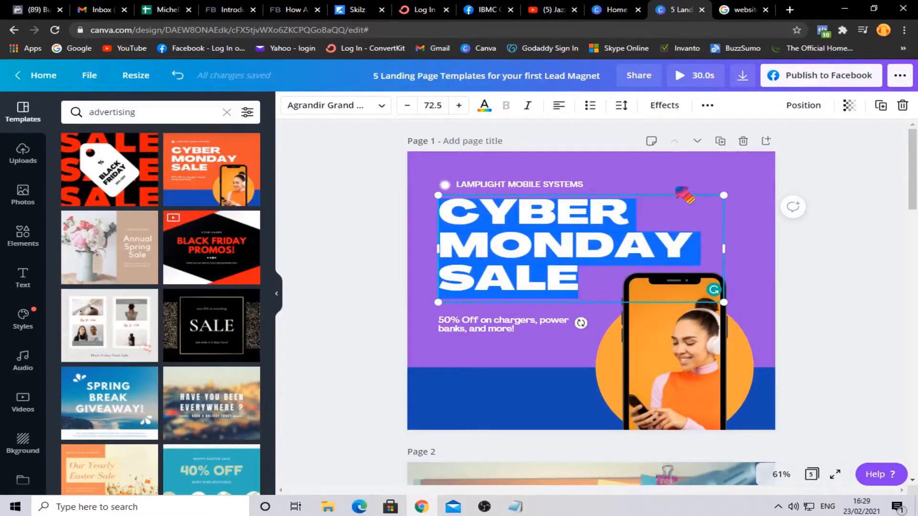
Step: Change the headline's text colour to the dark blue from the document colours and deselect the text
click(484, 106)
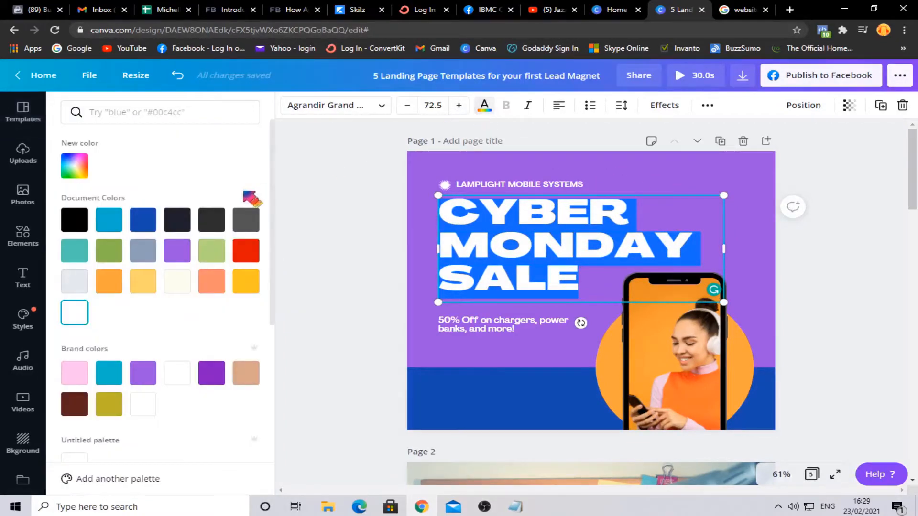
click(113, 223)
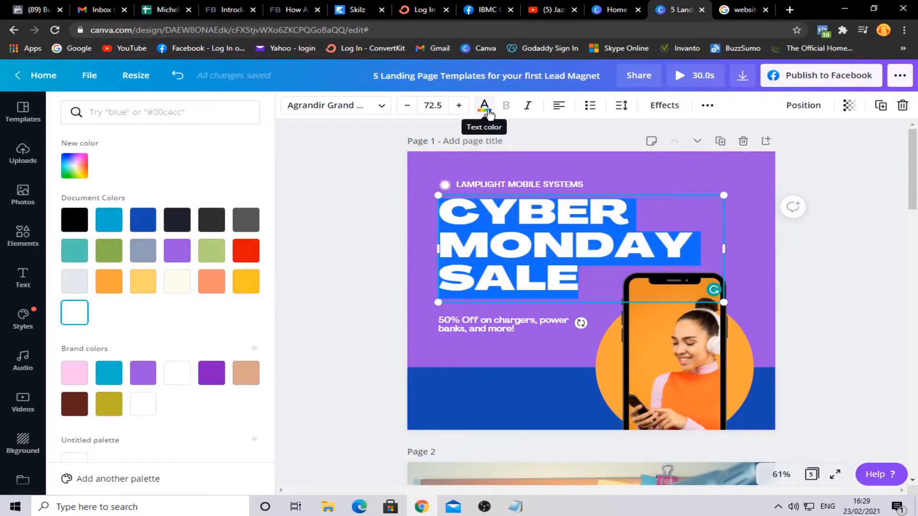
click(145, 220)
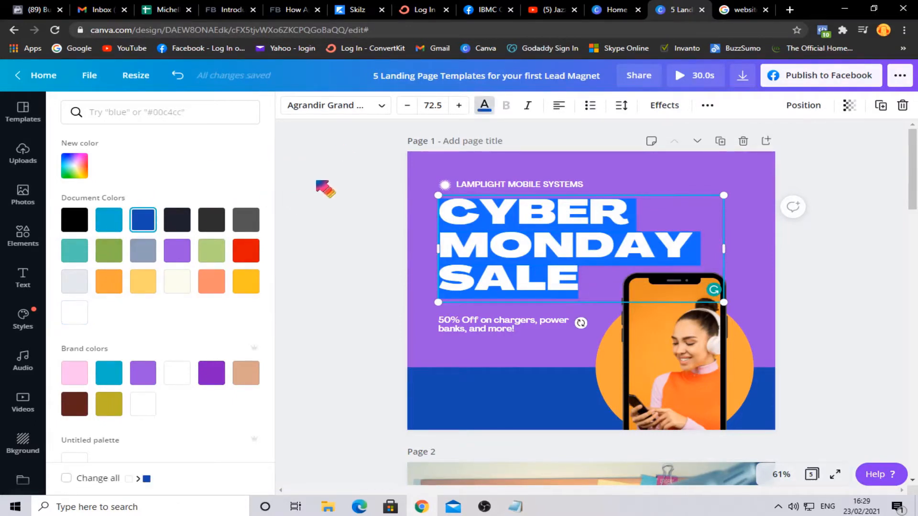
click(330, 189)
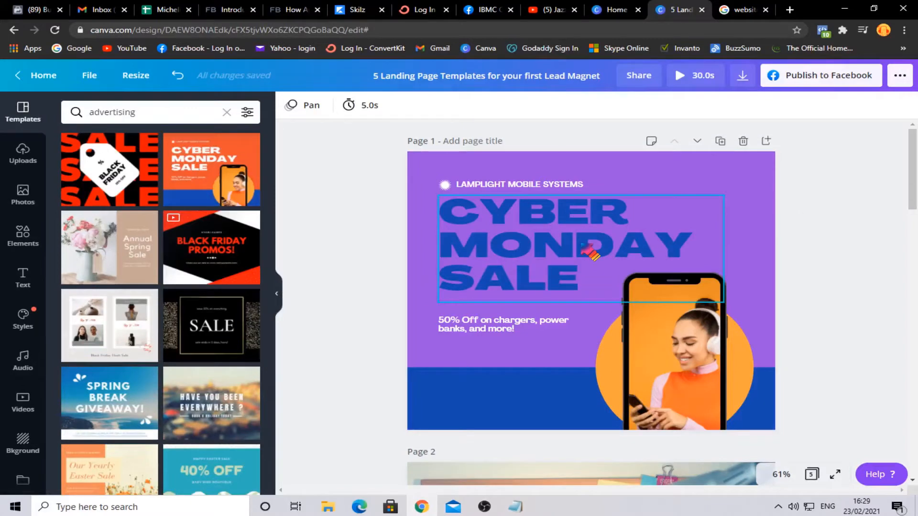
Step: Cycle the headline's alignment through centred and right-aligned to justified
click(591, 251)
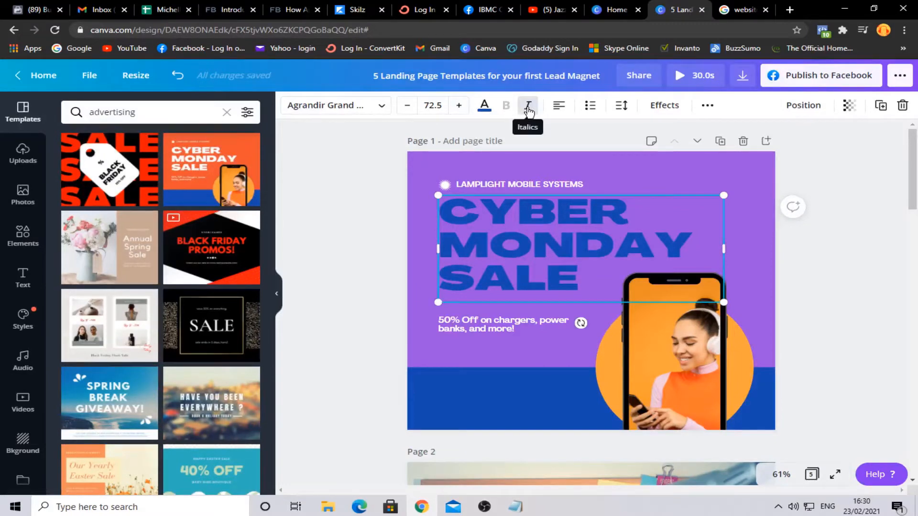
click(559, 106)
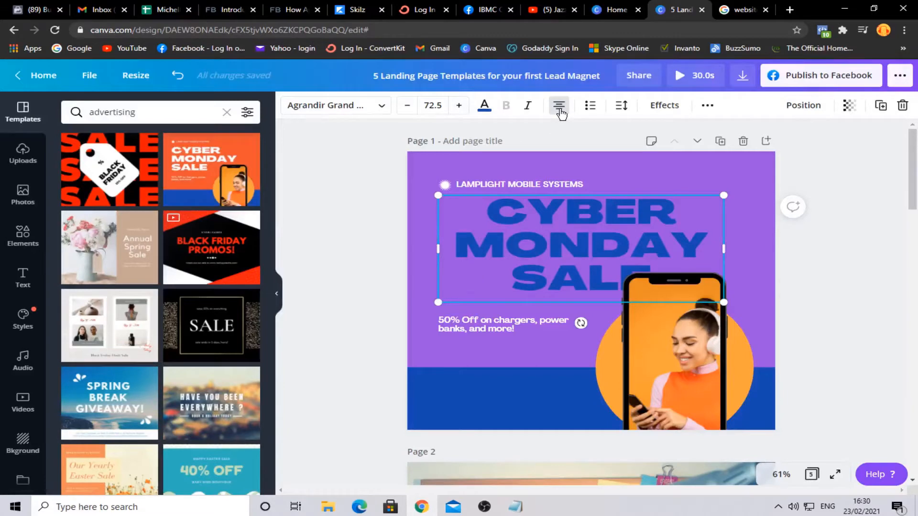
click(560, 111)
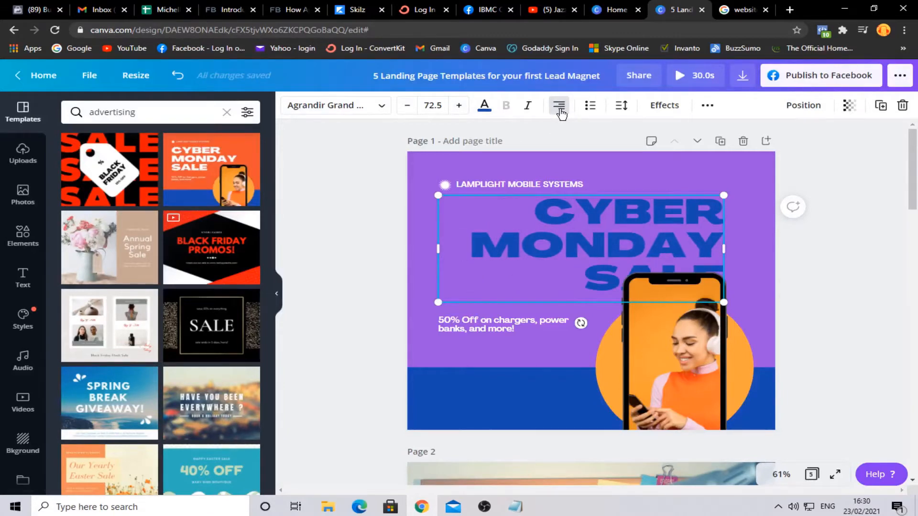
click(561, 112)
Step: Try bulleted and numbered list formatting on the headline, and return it to plain text
click(591, 108)
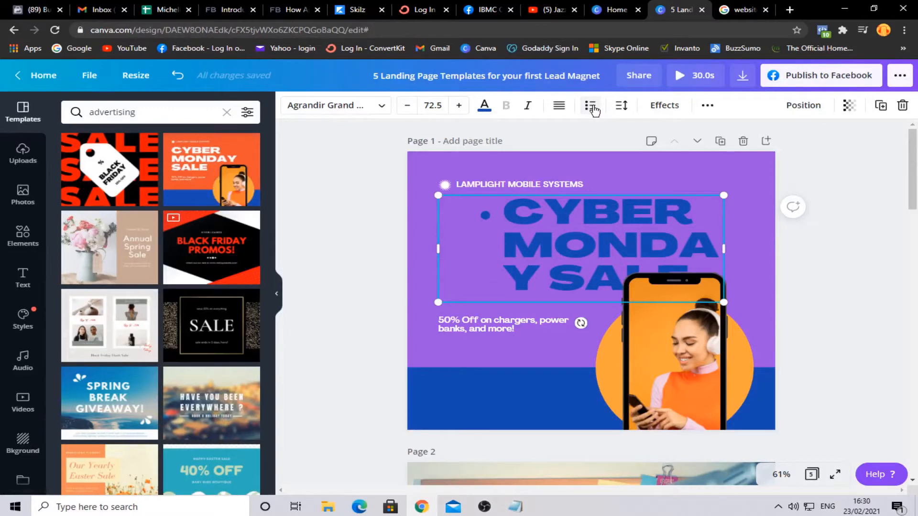
click(592, 108)
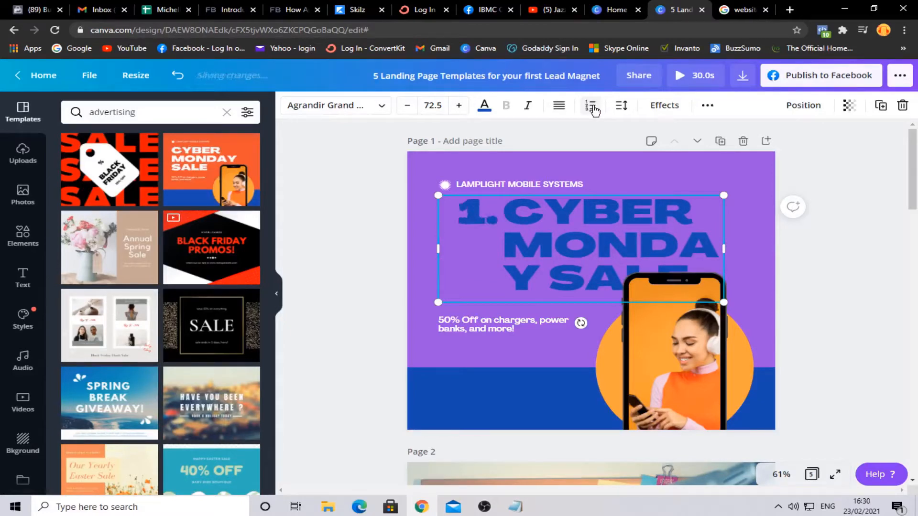
click(592, 108)
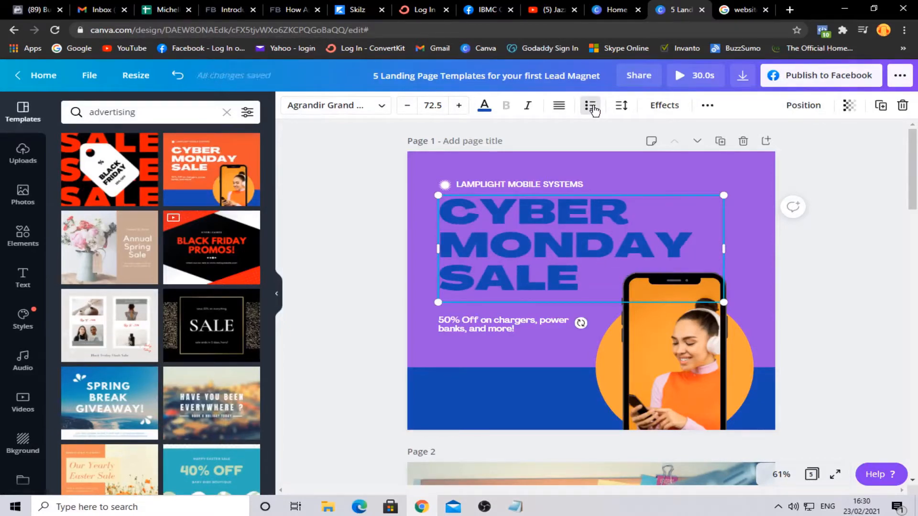
Step: Reduce the headline's line height so its three lines sit closer together
click(622, 109)
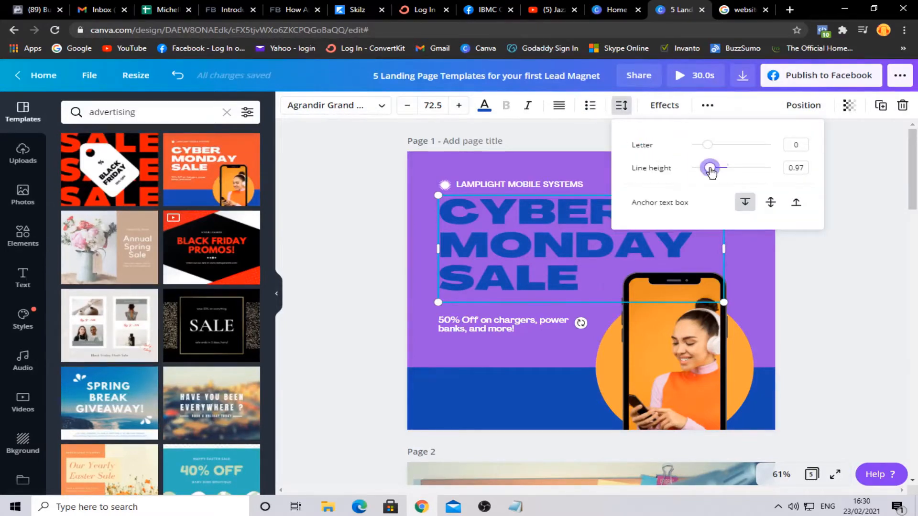
mouse_move(712, 171)
mouse_down()
mouse_move(728, 174)
mouse_move(705, 170)
mouse_up()
click(850, 198)
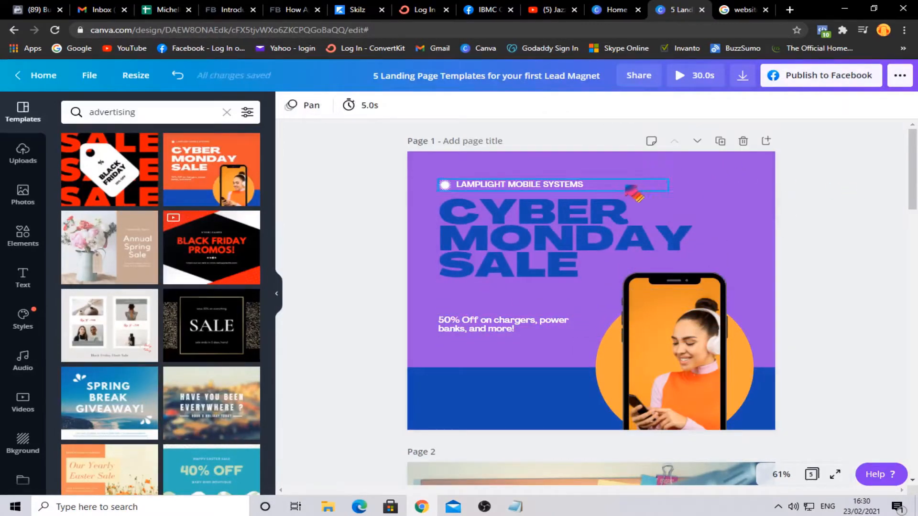
Step: Apply the Shadow text effect to the headline and switch off its uppercase formatting
click(563, 221)
click(662, 105)
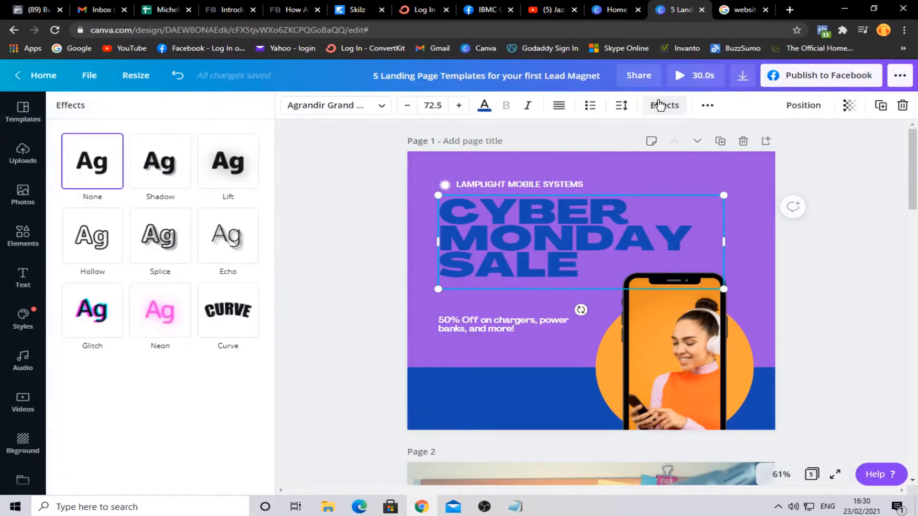
click(160, 174)
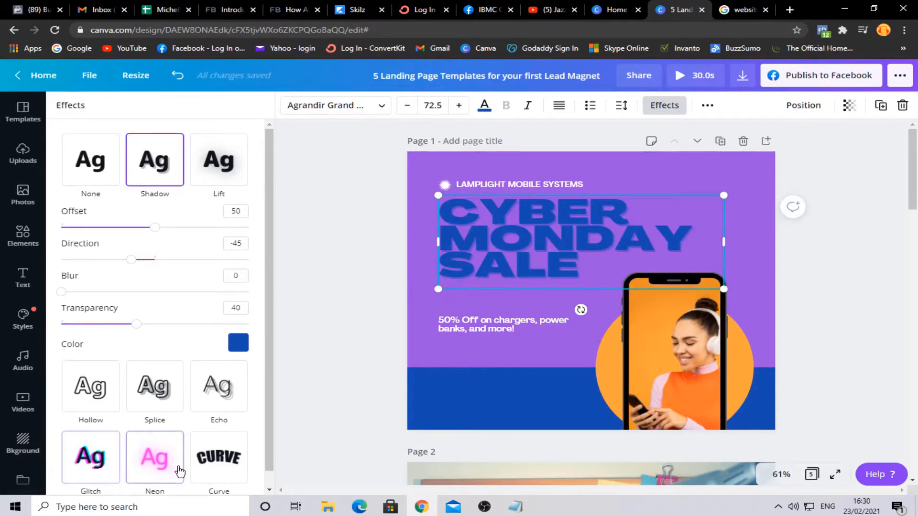
scroll(240, 242, down, 1)
scroll(240, 239, up, 1)
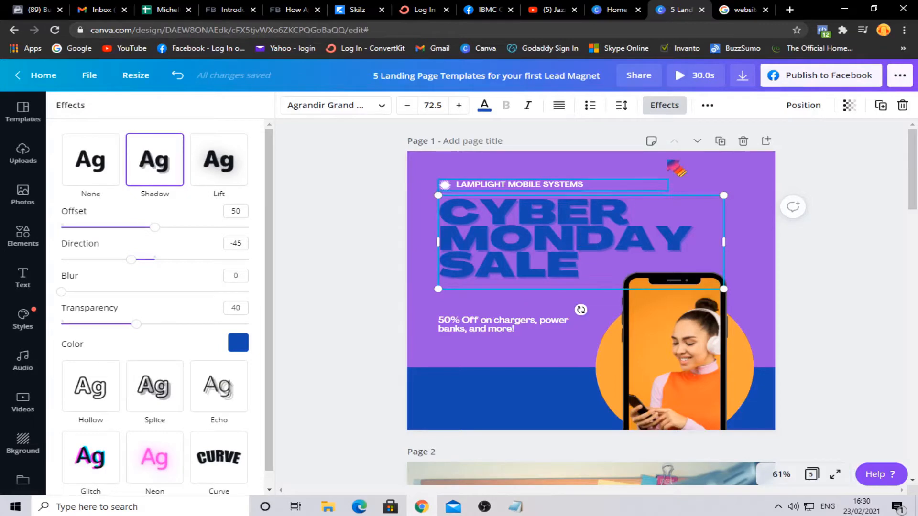
click(707, 106)
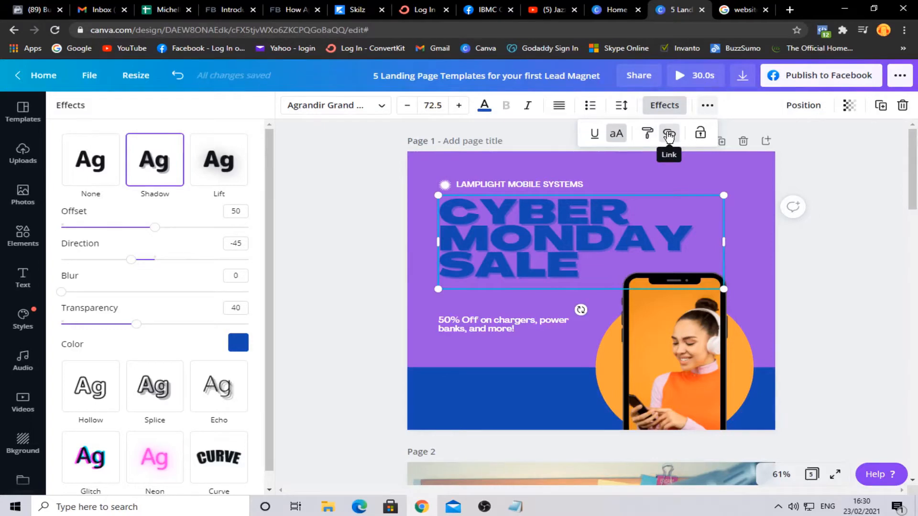
click(618, 134)
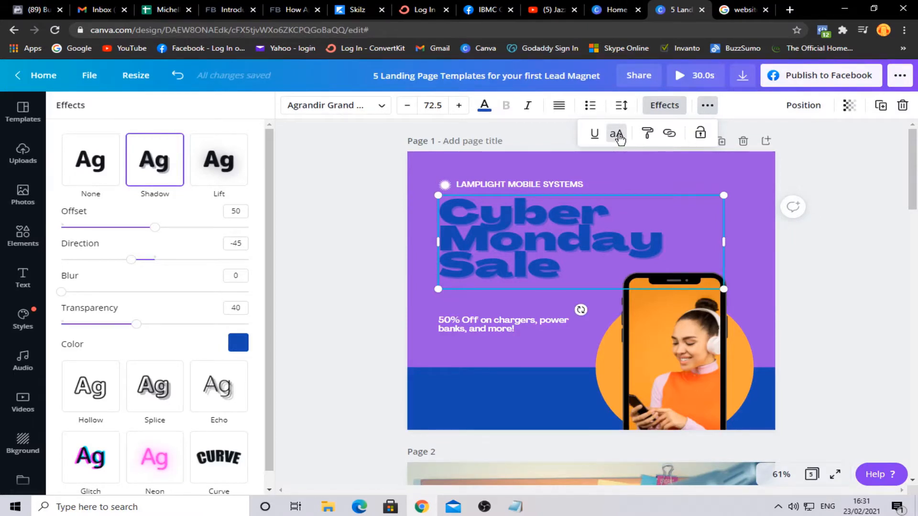
Step: Switch the headline back to uppercase and try underlining it, leaving the text without an underline
click(618, 136)
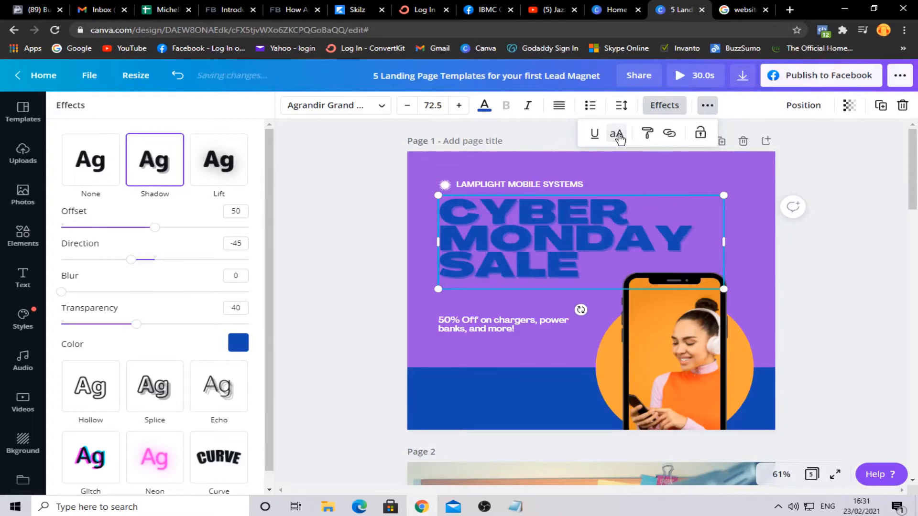
click(595, 134)
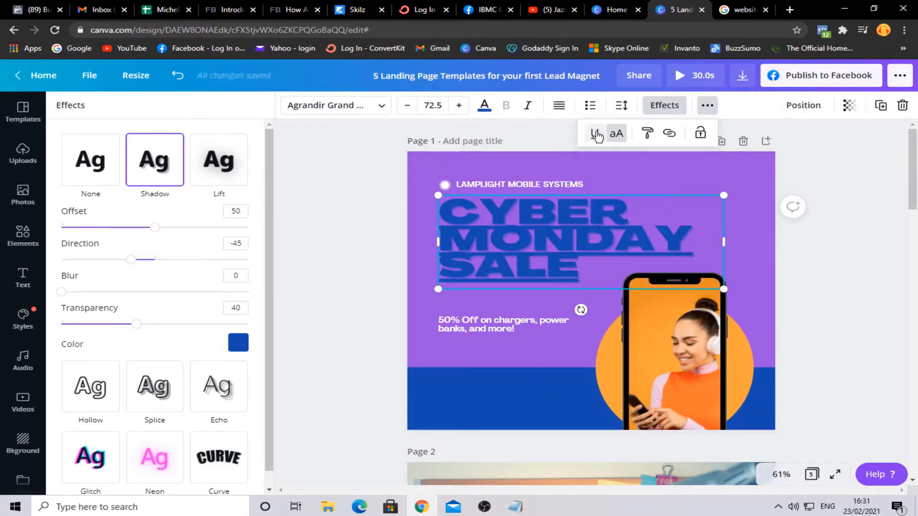
click(529, 128)
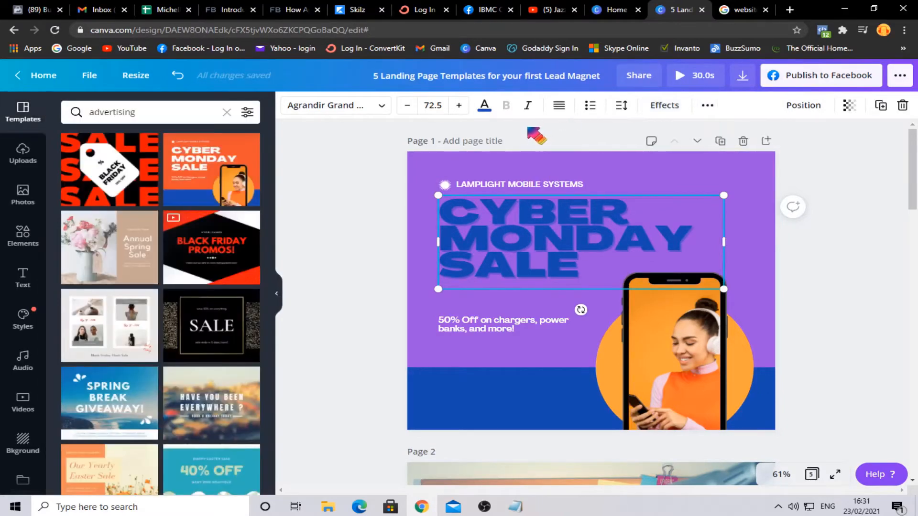
Step: Try out the phone image's transparency setting and leave it at 100
click(711, 339)
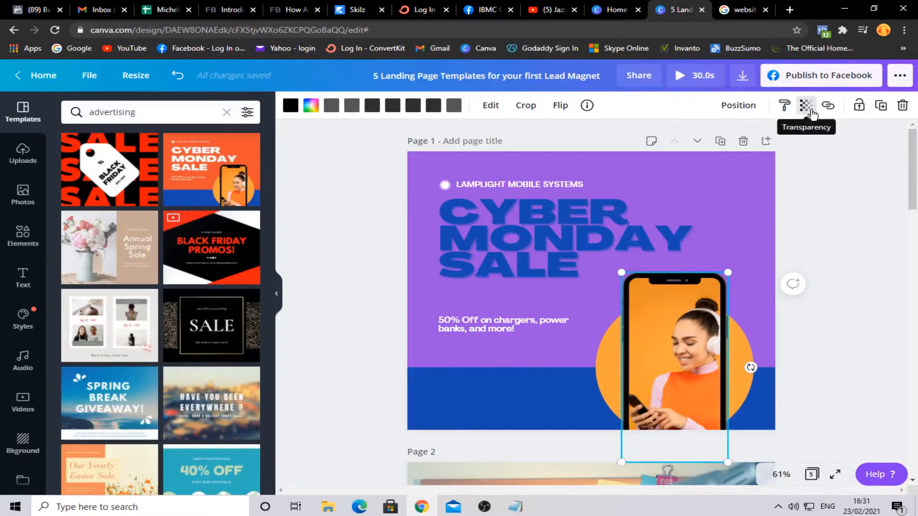
click(808, 108)
mouse_move(762, 141)
mouse_down()
mouse_move(699, 144)
mouse_move(765, 143)
mouse_up()
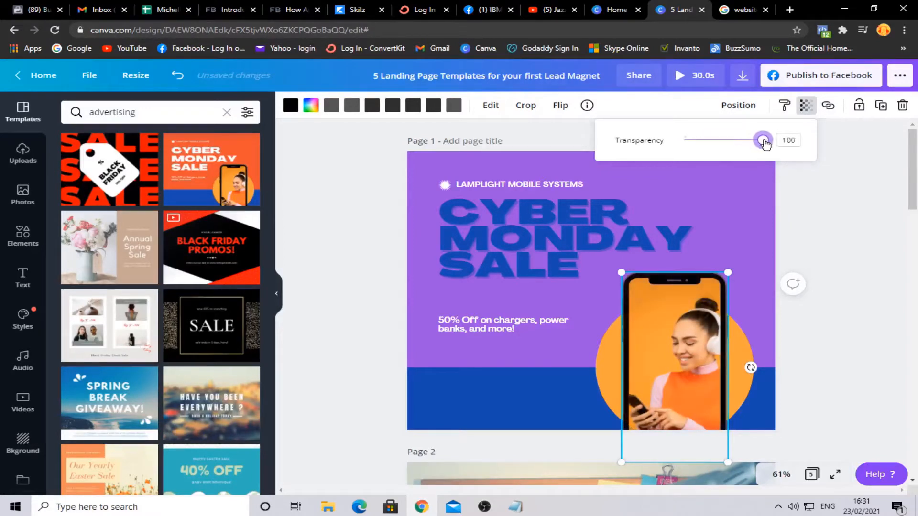
click(844, 127)
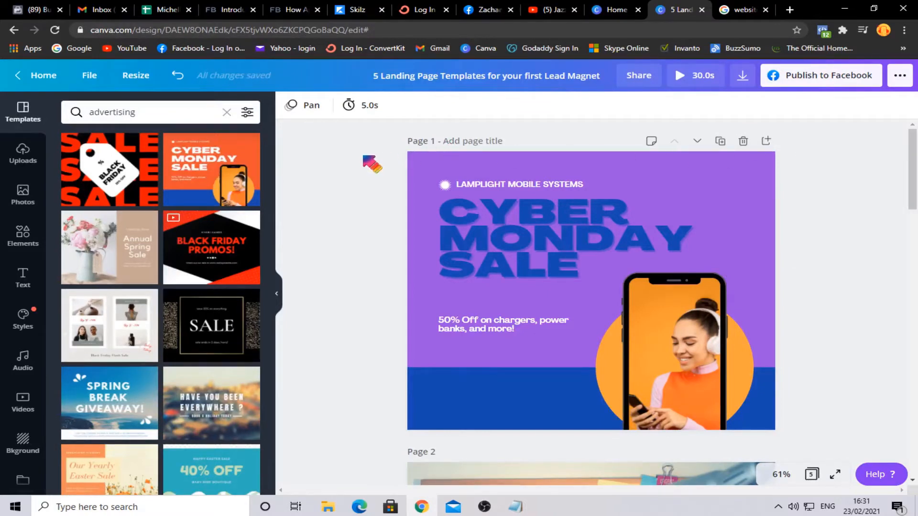
Step: Clear page 1 completely by deleting all the template's elements and its purple background
click(433, 173)
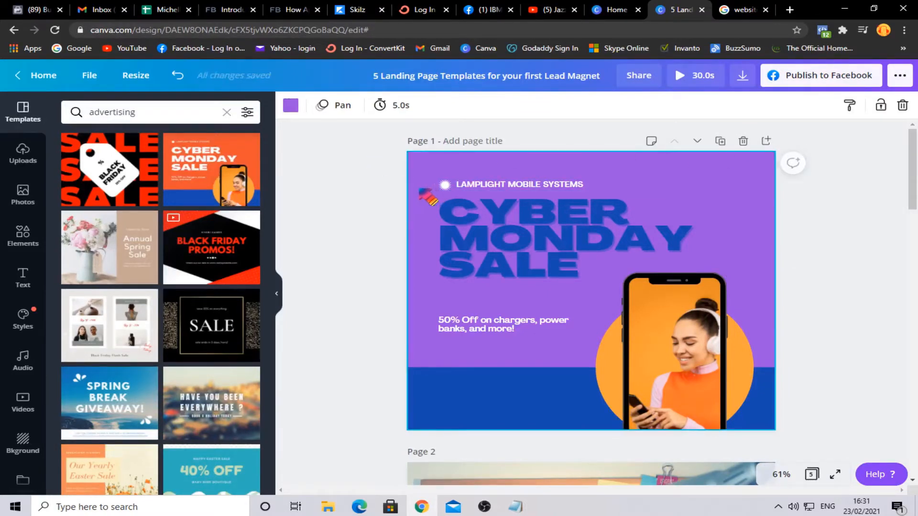
drag(352, 142, 832, 438)
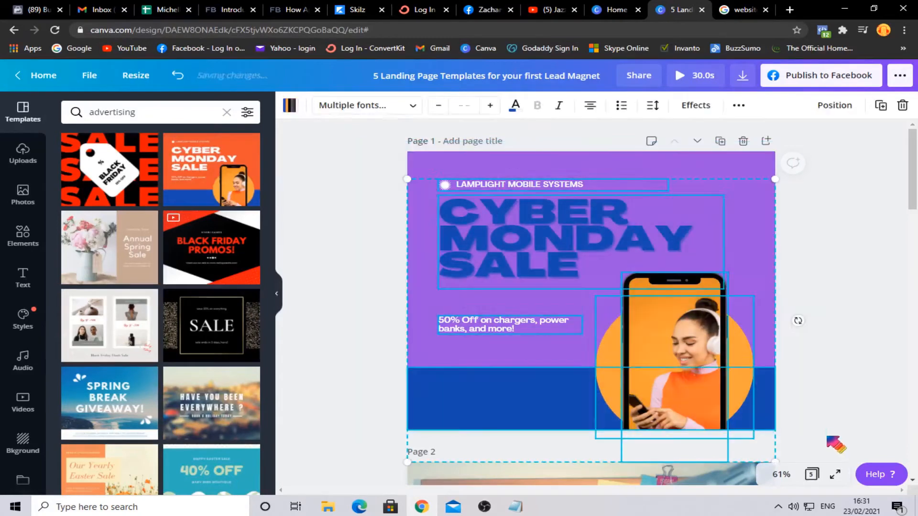
key(Delete)
click(492, 269)
key(Delete)
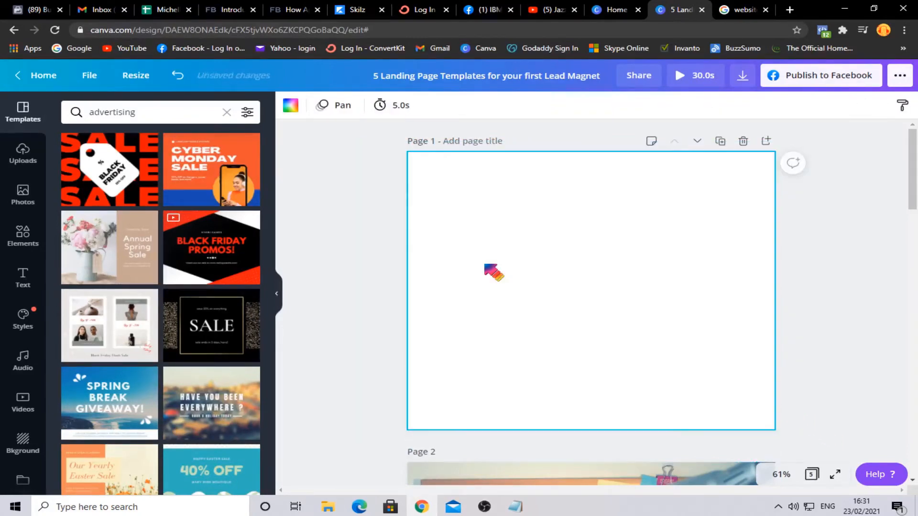
click(378, 218)
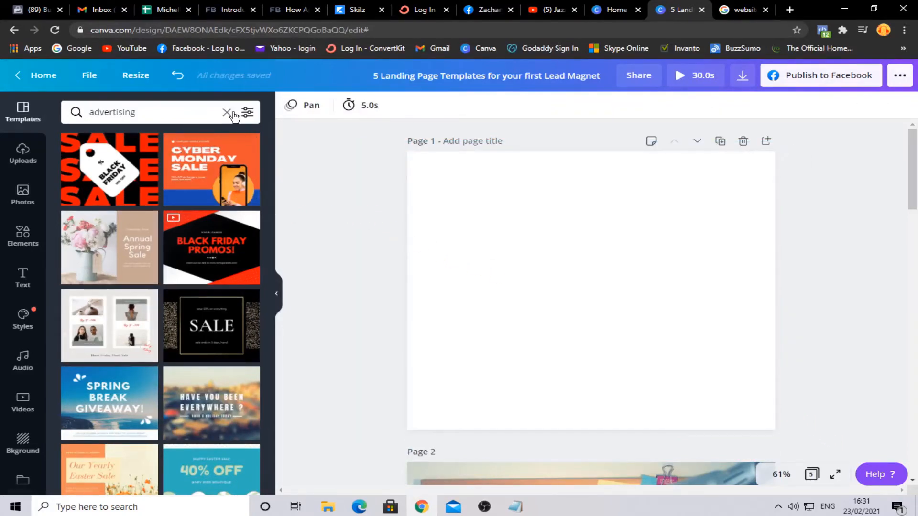
Step: Clear the template search and search the photo library for "web design"
click(227, 112)
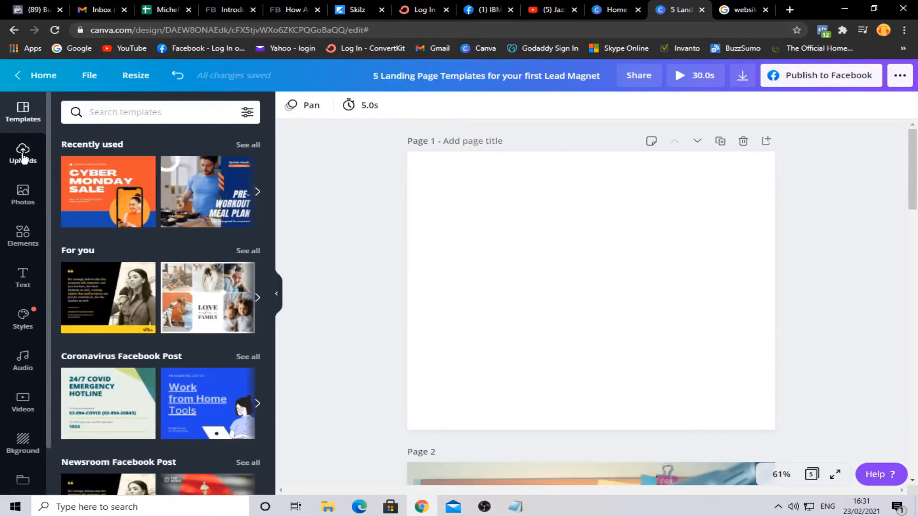
click(30, 202)
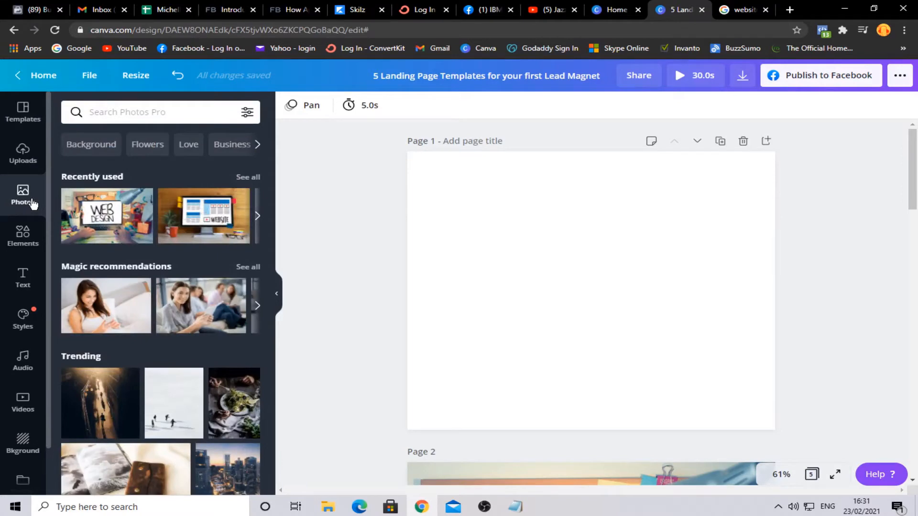
click(173, 109)
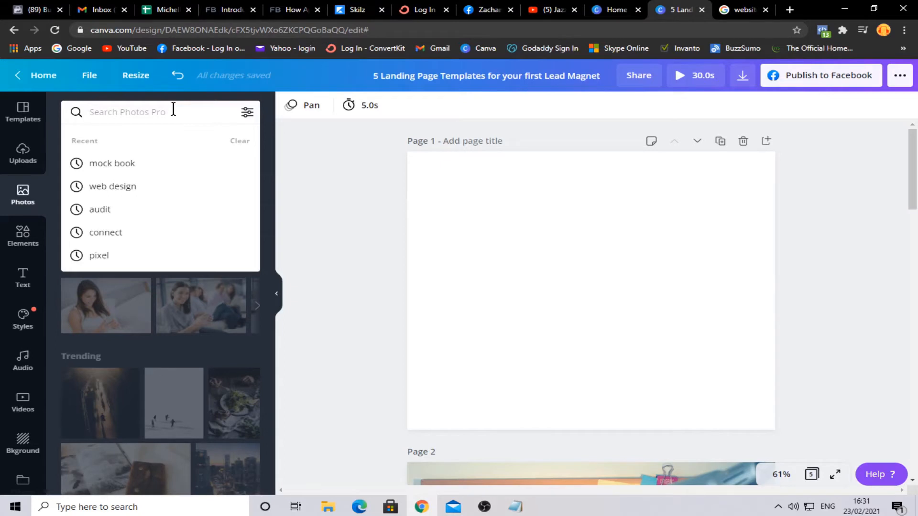
click(125, 186)
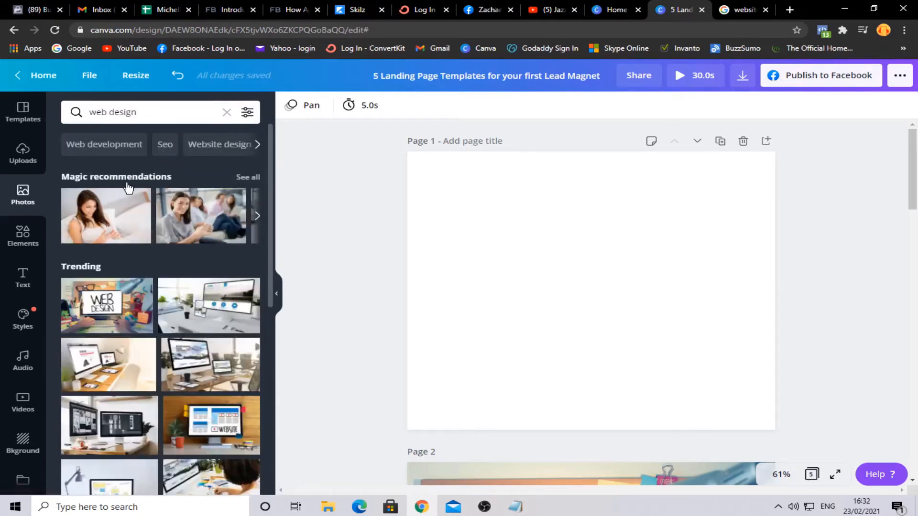
Step: Look through the web design photos and check what the Pro label on the Web Design laptop photo means
scroll(127, 186, down, 3)
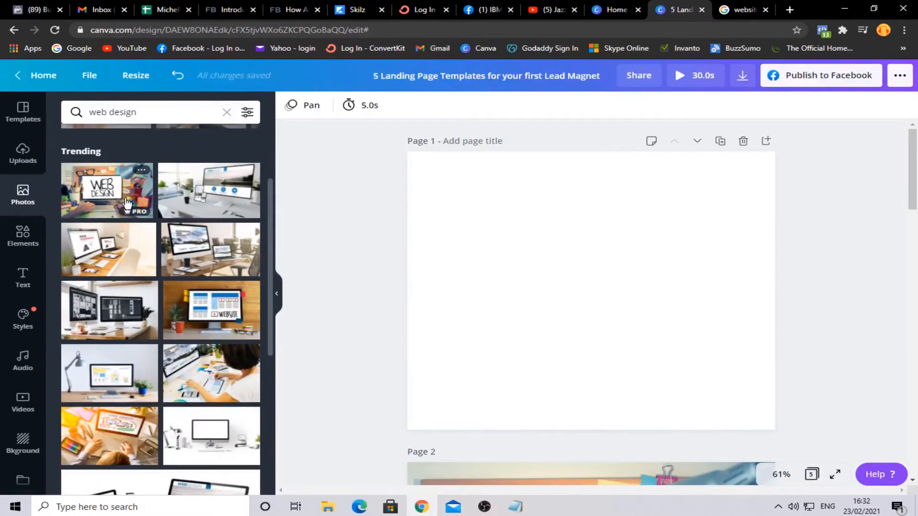
scroll(127, 203, down, 6)
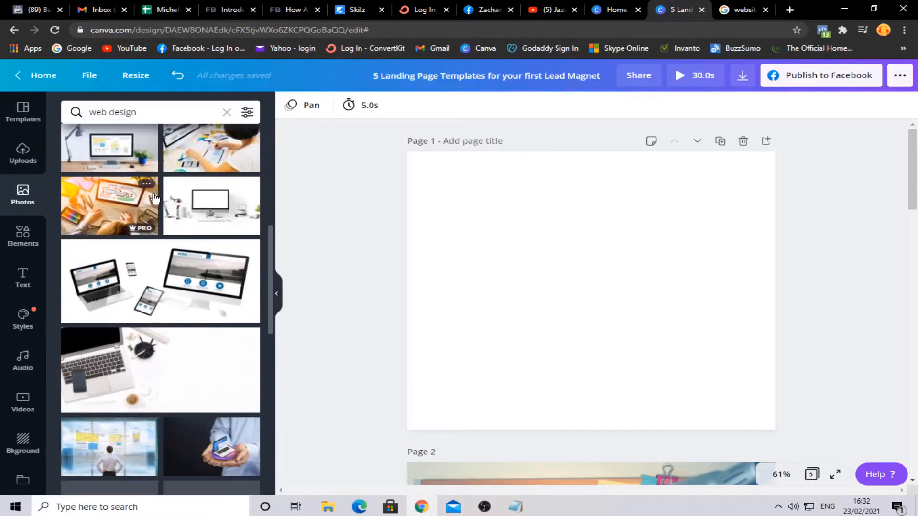
scroll(154, 197, down, 3)
scroll(154, 197, up, 5)
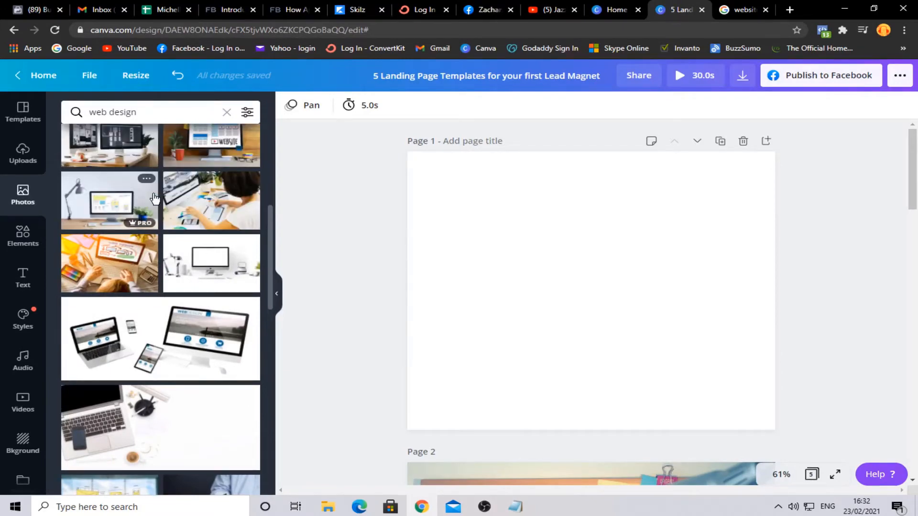
scroll(154, 197, up, 3)
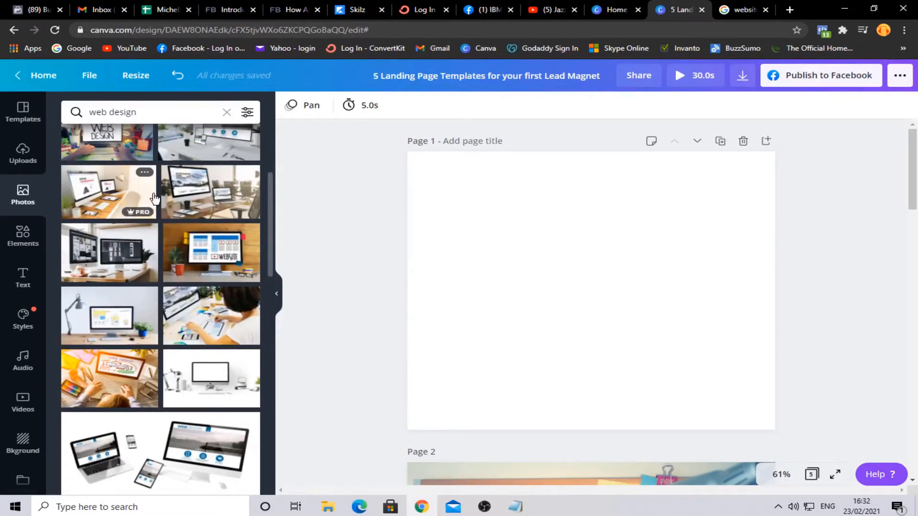
scroll(154, 197, up, 2)
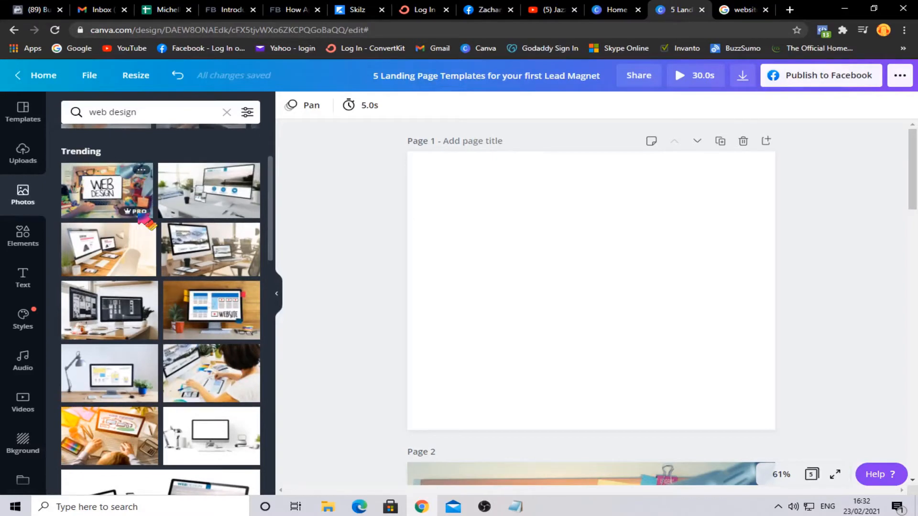
mouse_move(142, 219)
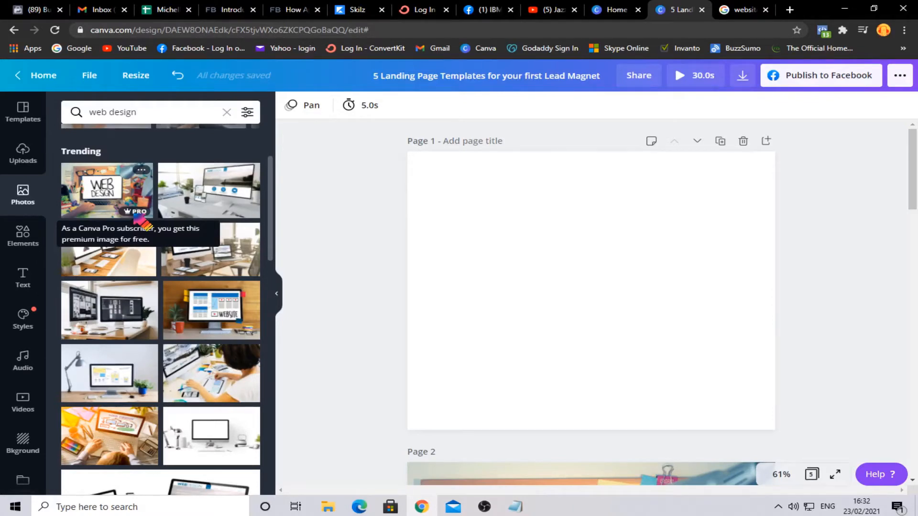
Step: Filter the web design photos to Free availability and look through the matching images
click(247, 112)
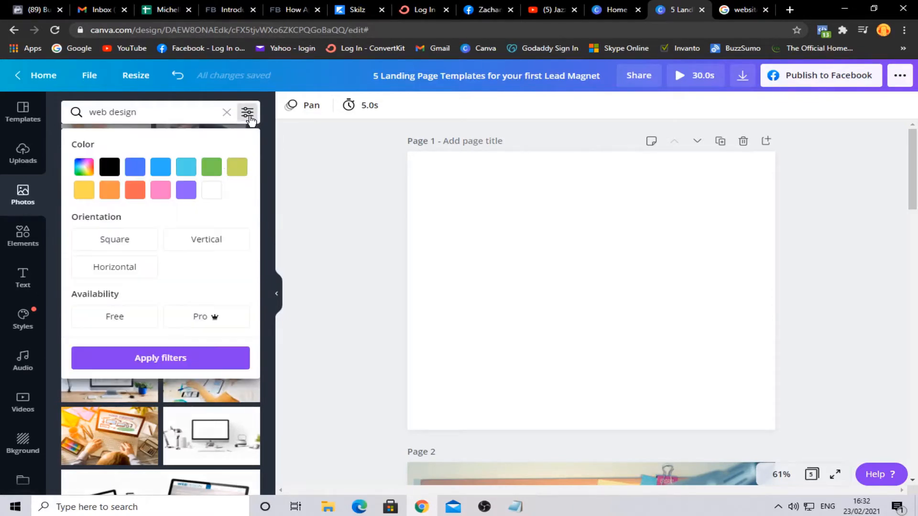
click(117, 315)
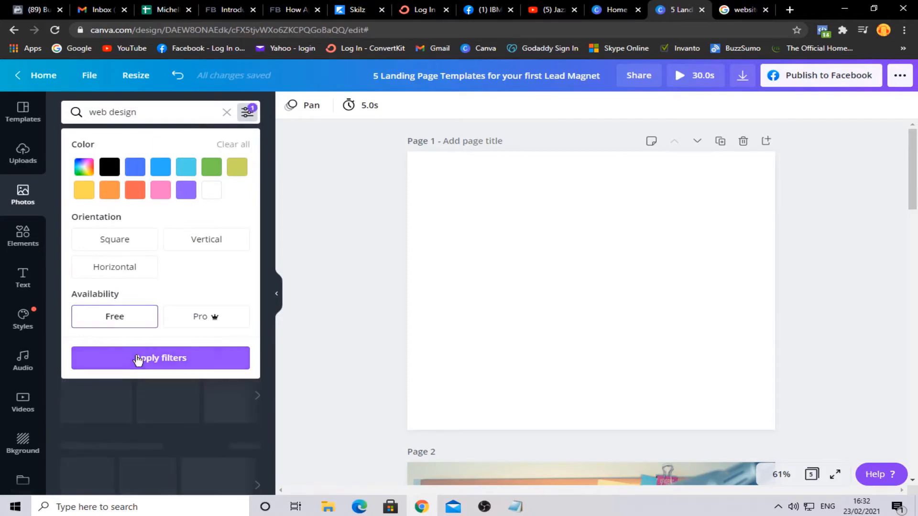
click(137, 360)
scroll(117, 243, down, 5)
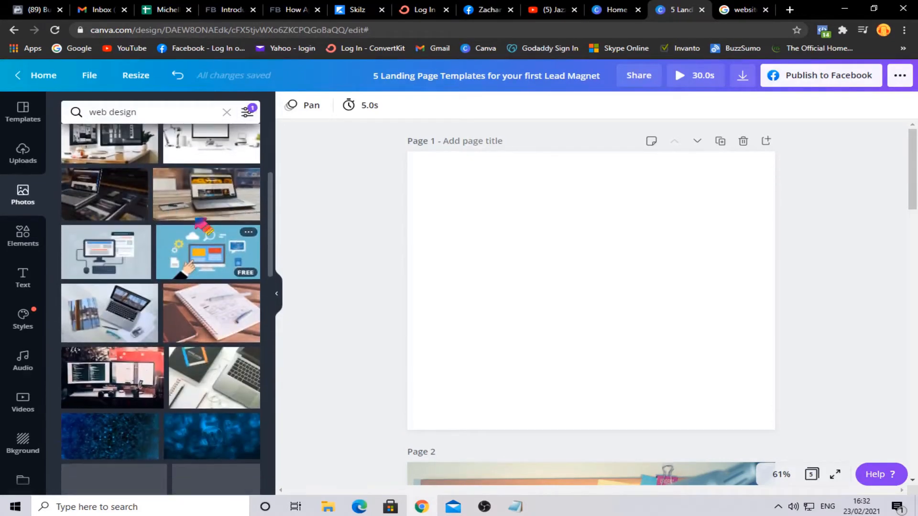
scroll(117, 242, down, 4)
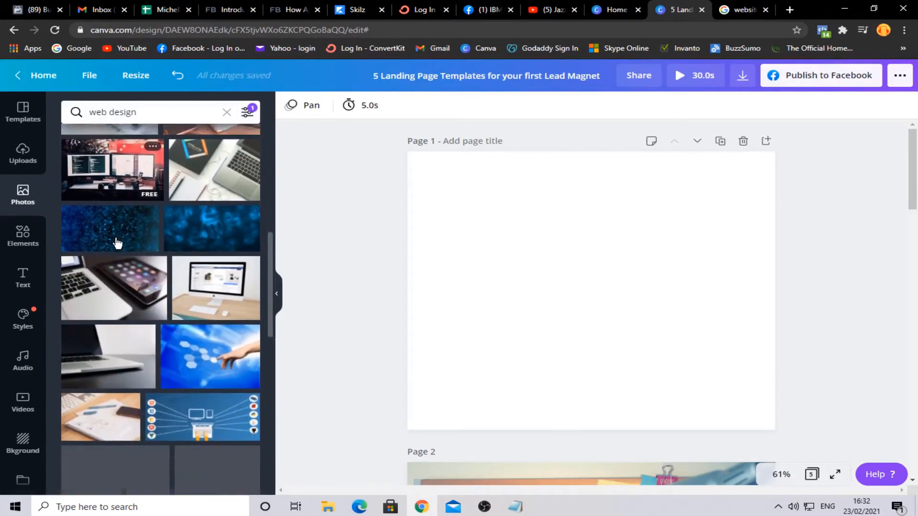
scroll(167, 201, up, 5)
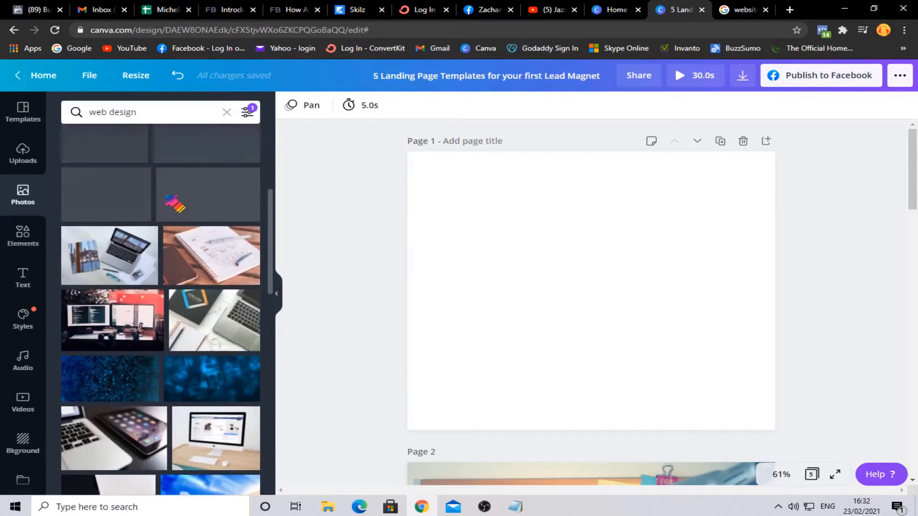
Step: Add Pro availability to the photo filter alongside Free
click(248, 112)
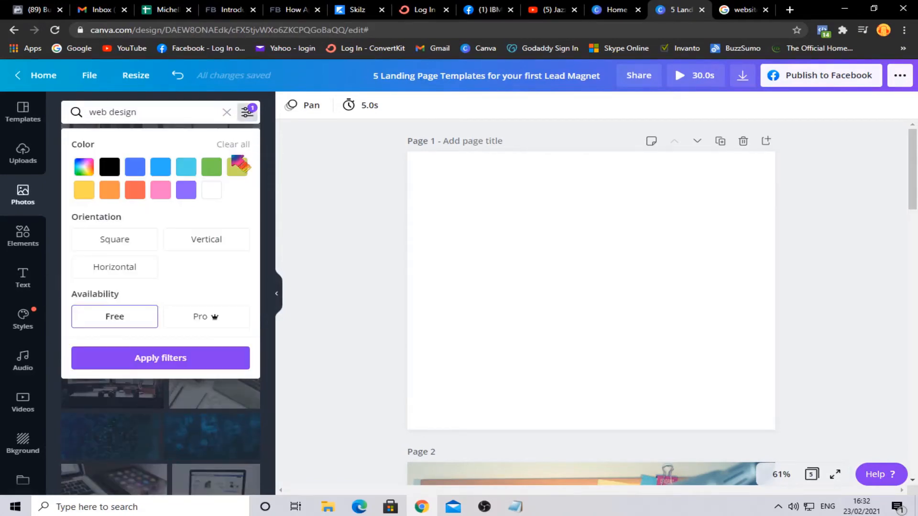
click(215, 316)
click(206, 360)
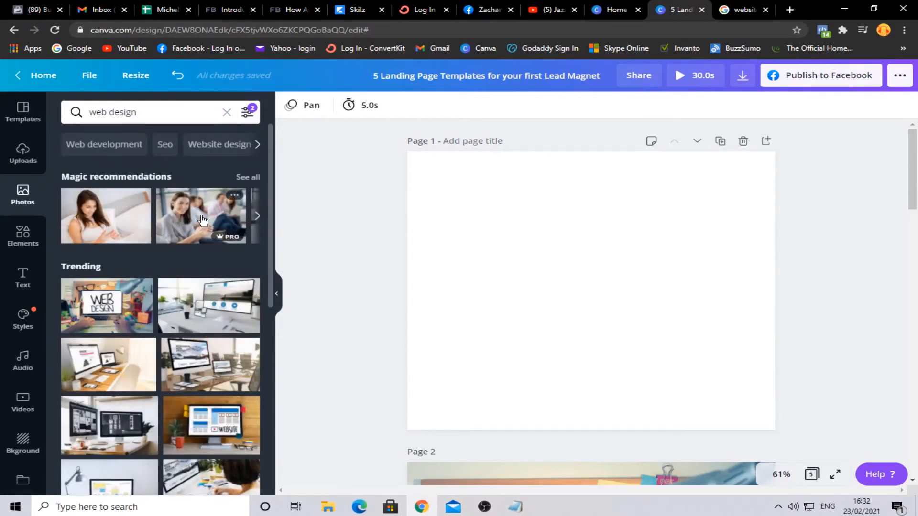
Step: Fill blank page 1 with the photo of a monitor showing a website wireframe, and look over the other photos
drag(273, 159, 267, 220)
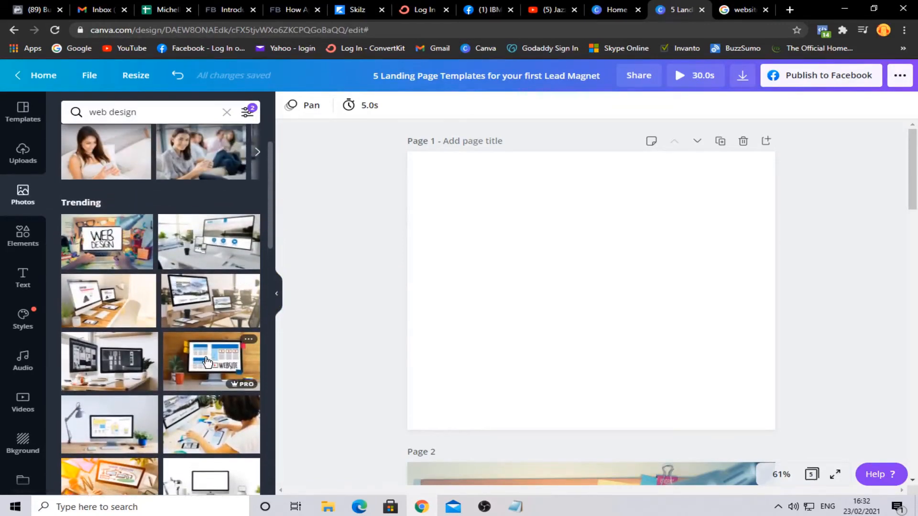
drag(216, 359, 415, 273)
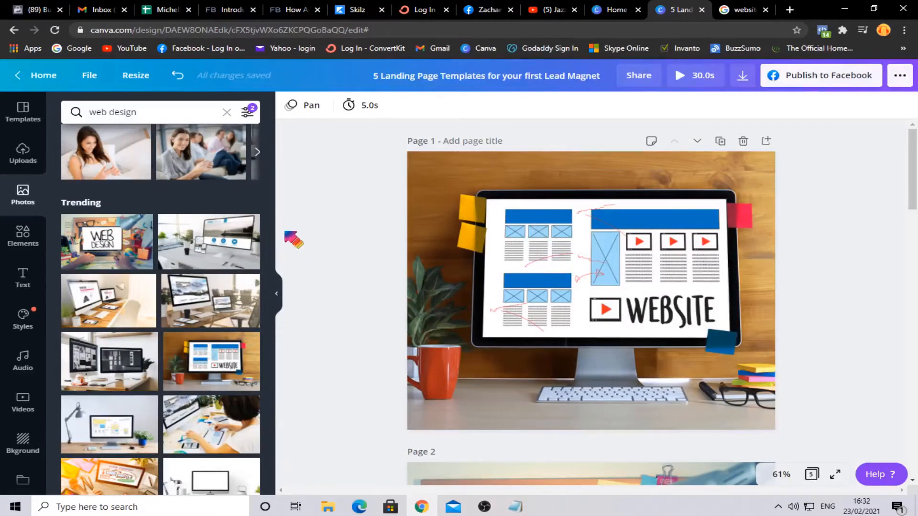
drag(273, 221, 273, 252)
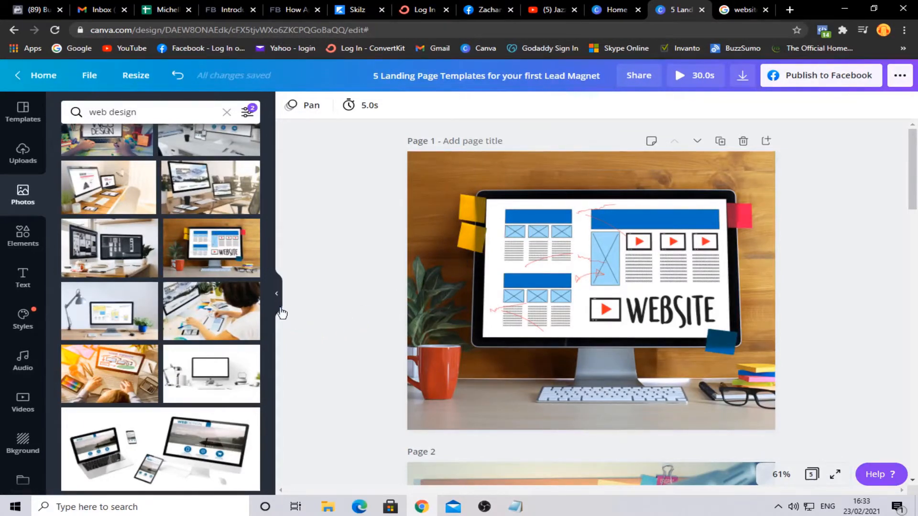
mouse_move(273, 254)
mouse_down()
mouse_move(270, 203)
mouse_move(271, 240)
mouse_up()
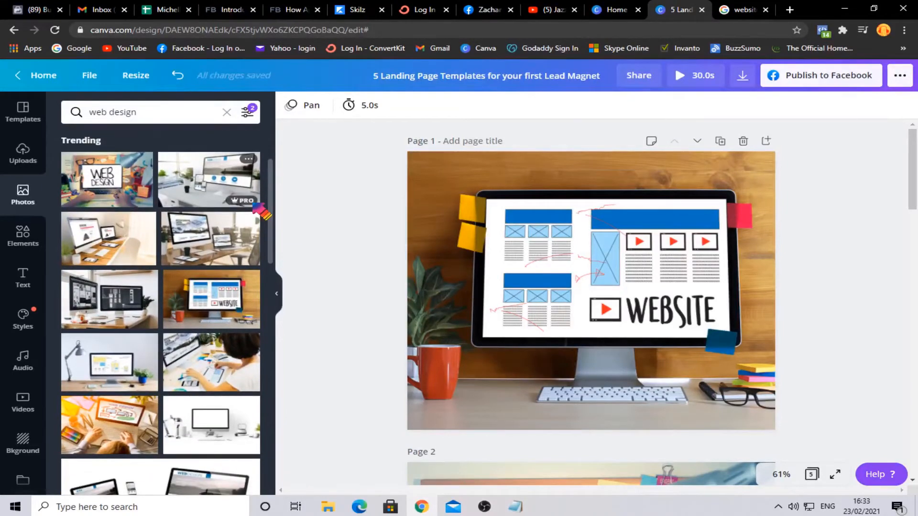
mouse_move(270, 183)
mouse_down()
mouse_move(268, 146)
mouse_move(265, 311)
mouse_move(271, 177)
mouse_up()
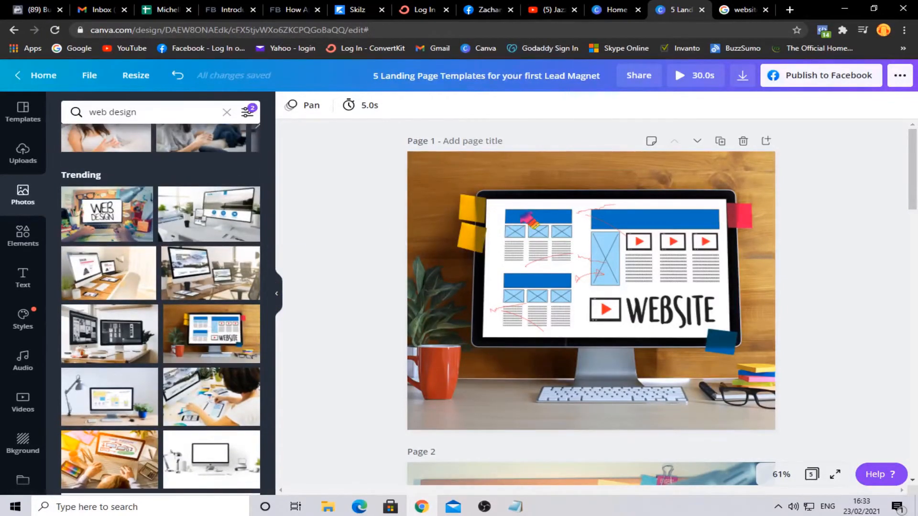
Step: Replace the website monitor photo on page 1 with the Web Design laptop photo as a full-page background
click(530, 220)
key(Delete)
drag(129, 218, 415, 247)
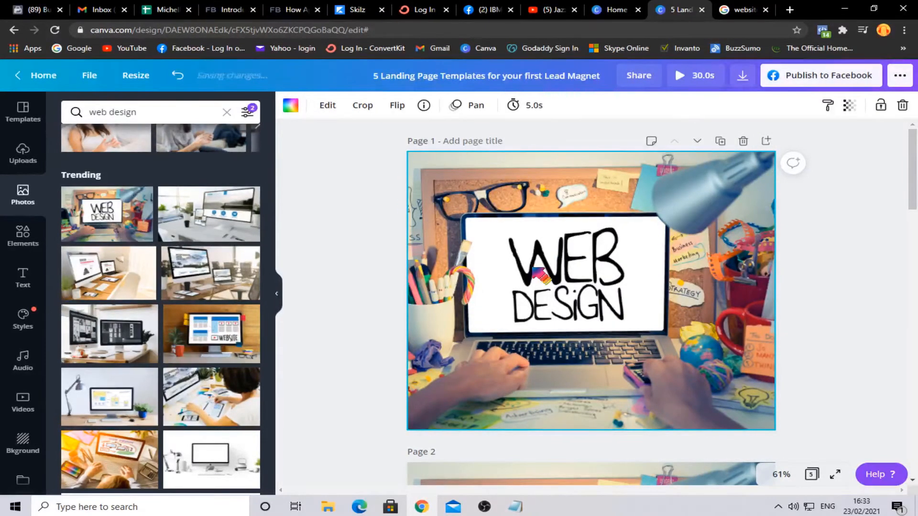
Step: Delete the full-page background photo and add the Web Design laptop photo to page 1 as a free-standing image
key(Delete)
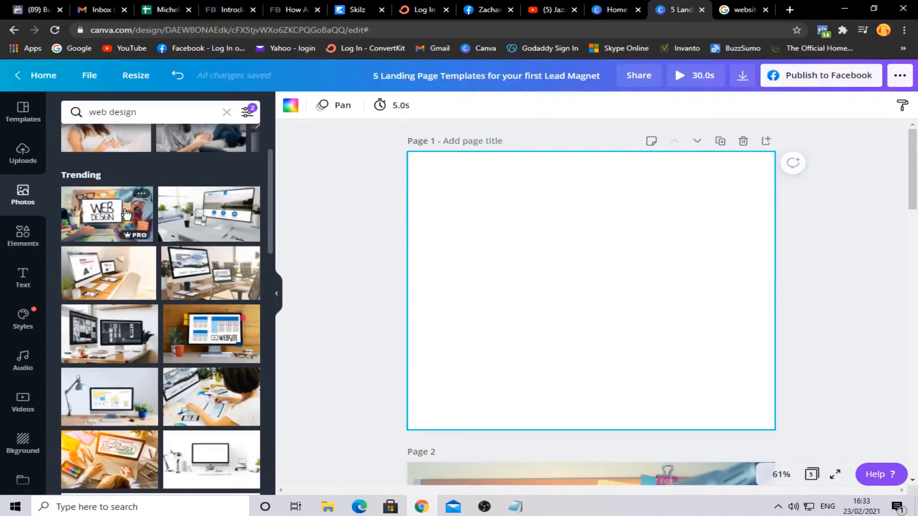
click(126, 213)
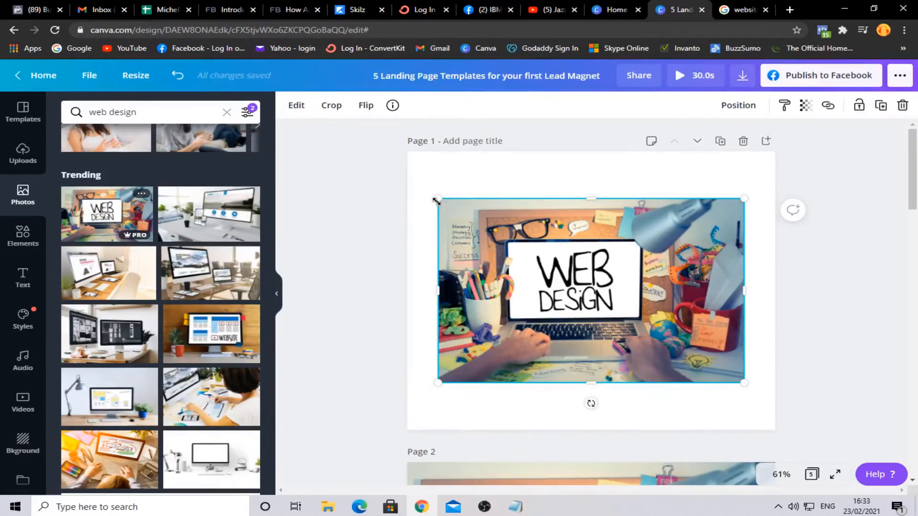
Step: Enlarge the free-standing Web Design laptop photo until it covers all of page 1
drag(436, 200, 385, 144)
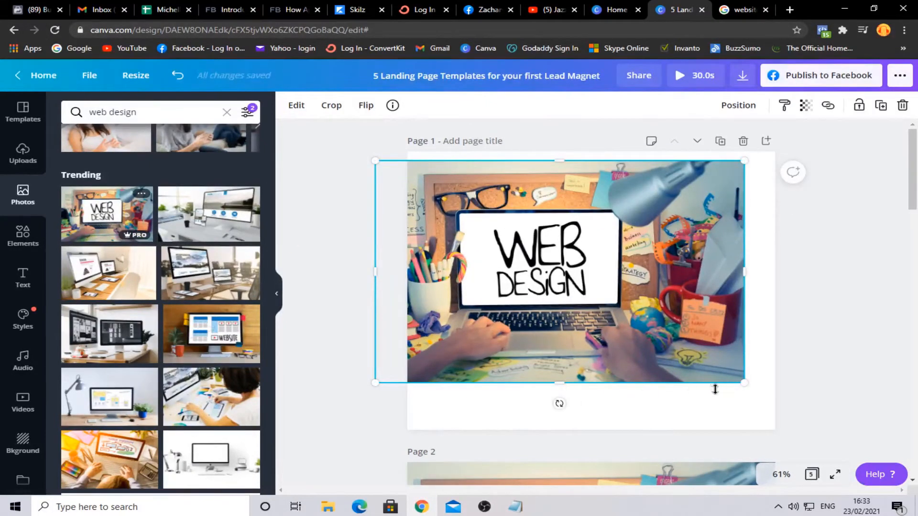
drag(745, 384, 821, 427)
drag(599, 160, 599, 146)
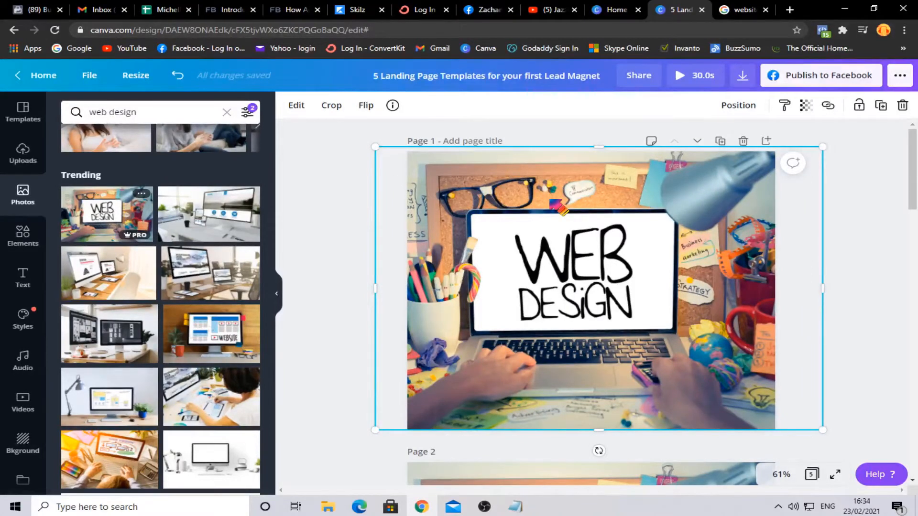
Step: Replace the enlarged photo with the Web Design laptop photo as page 1's background, shifting its crop to show more of the desk's left side
key(Delete)
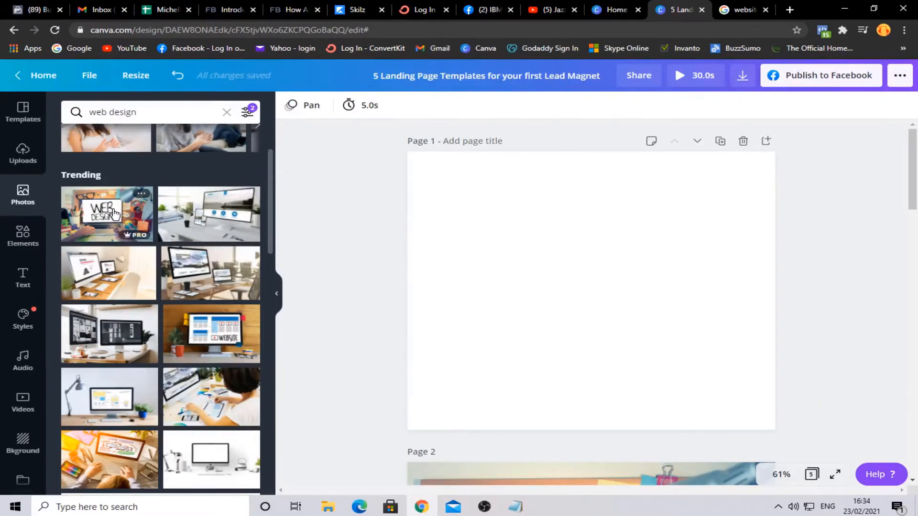
click(110, 218)
key(Delete)
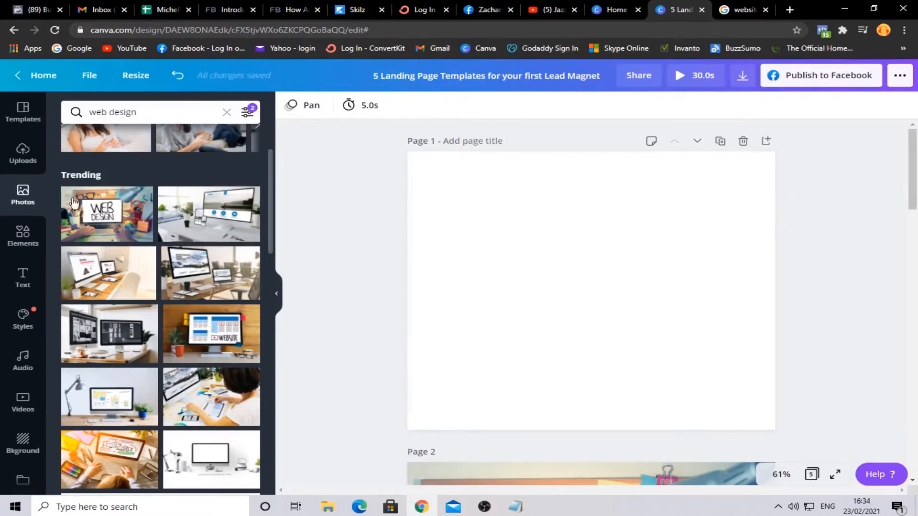
drag(107, 215, 572, 238)
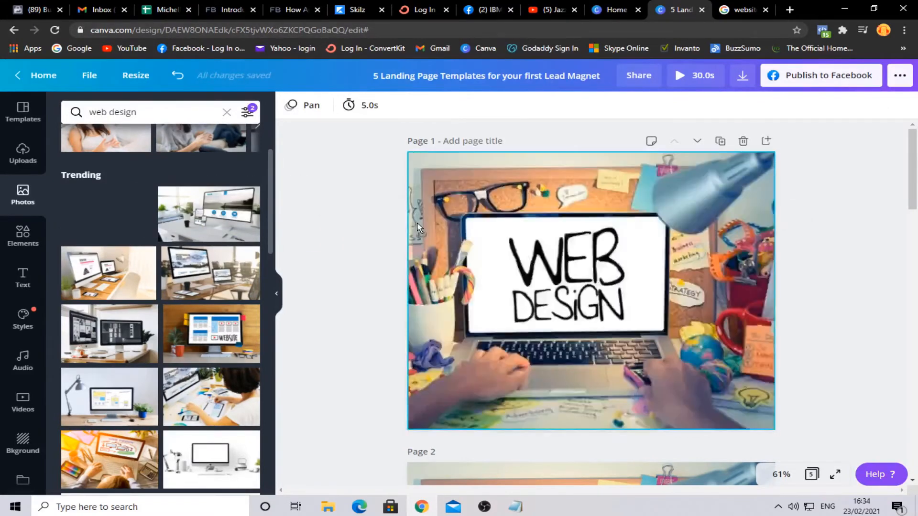
double_click(570, 237)
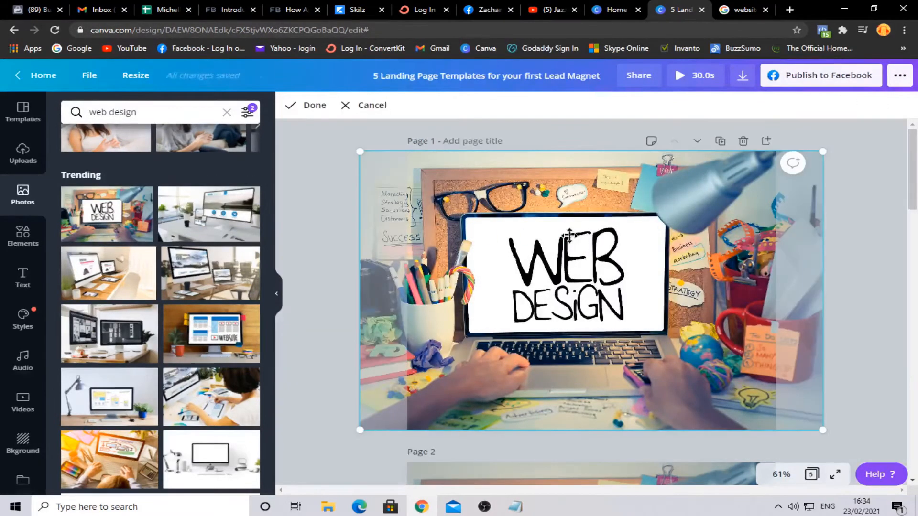
drag(654, 249, 668, 273)
click(367, 235)
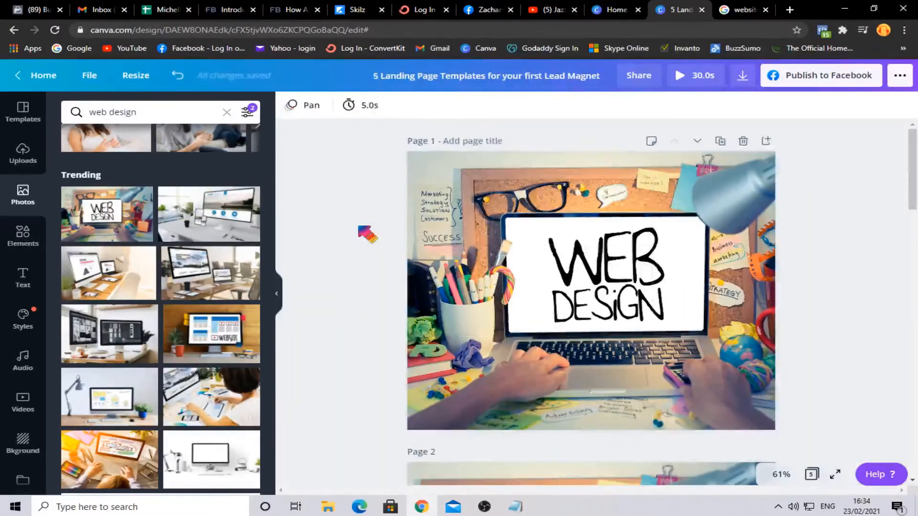
Step: Delete the background photo from page 1 and fill the page with the bright blue document colour
scroll(368, 228, down, 9)
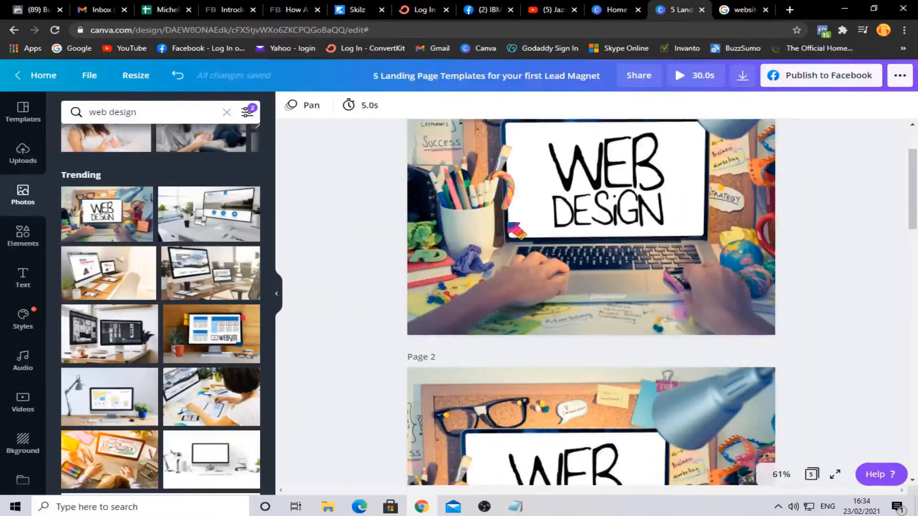
scroll(509, 224, down, 2)
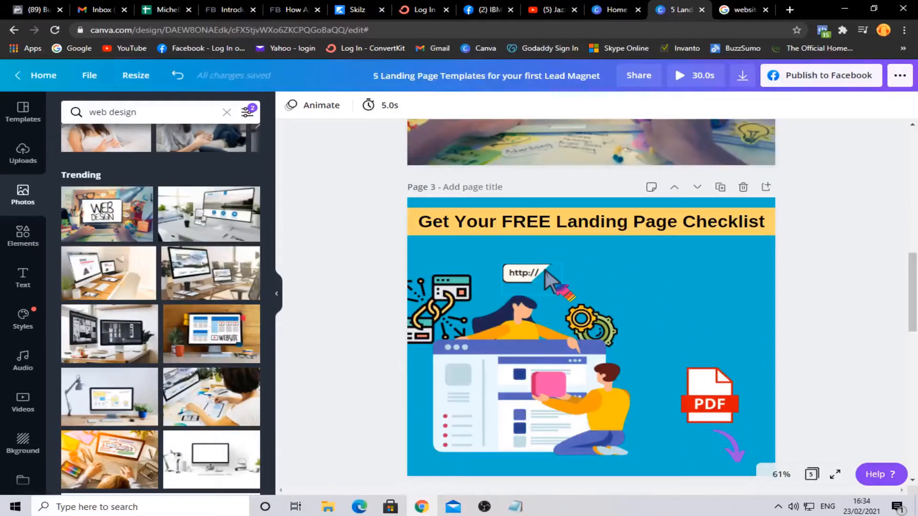
scroll(556, 284, up, 12)
click(557, 264)
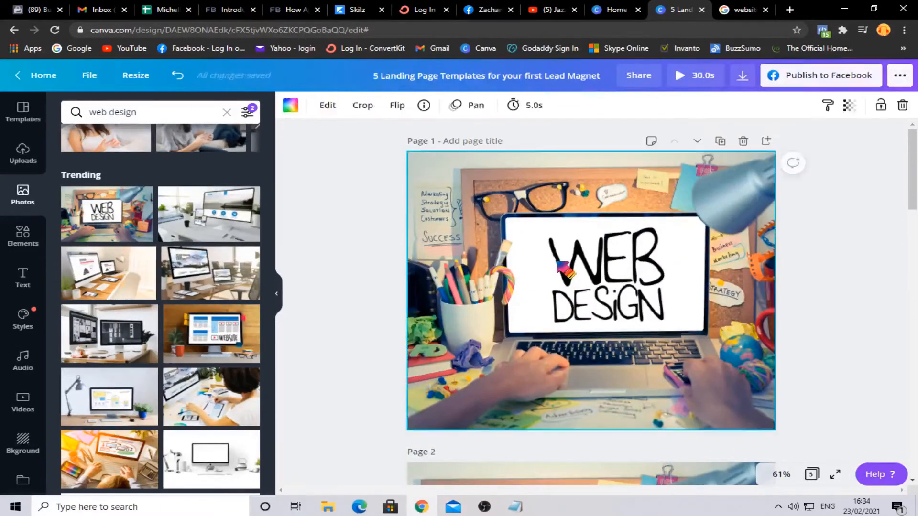
key(Delete)
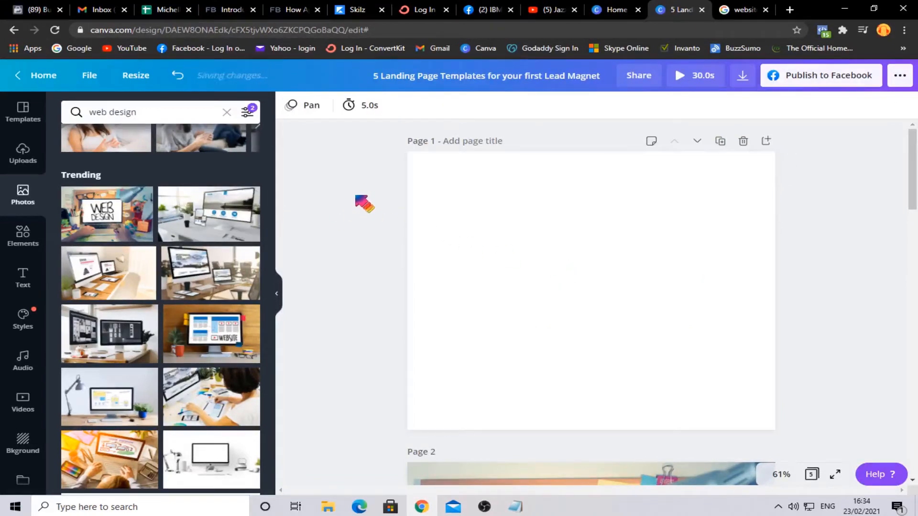
click(488, 205)
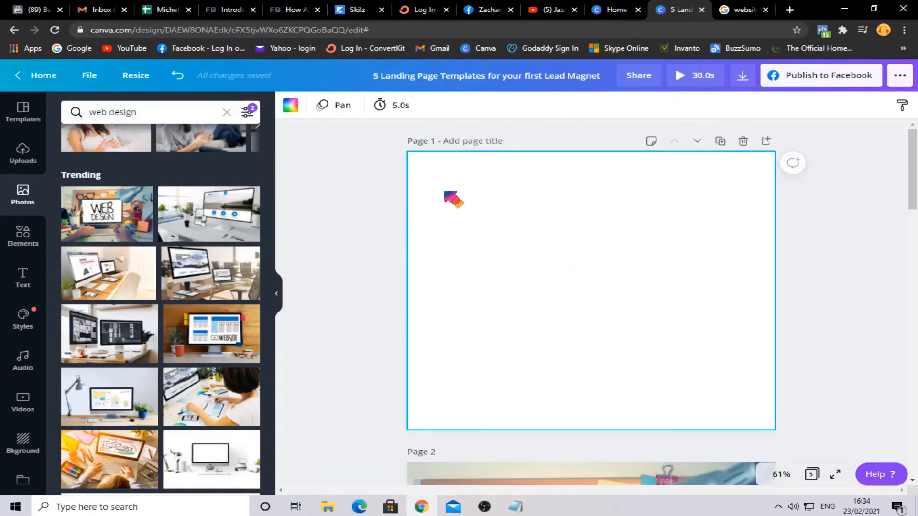
click(287, 108)
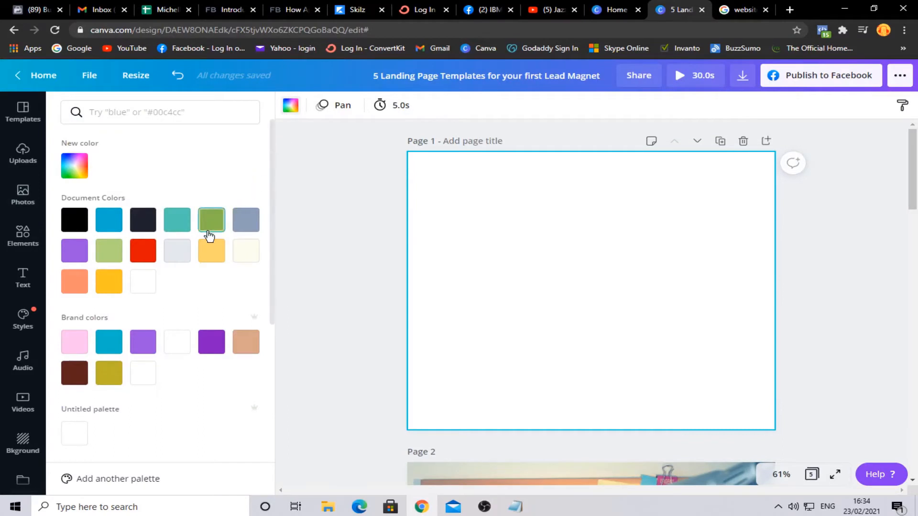
click(107, 226)
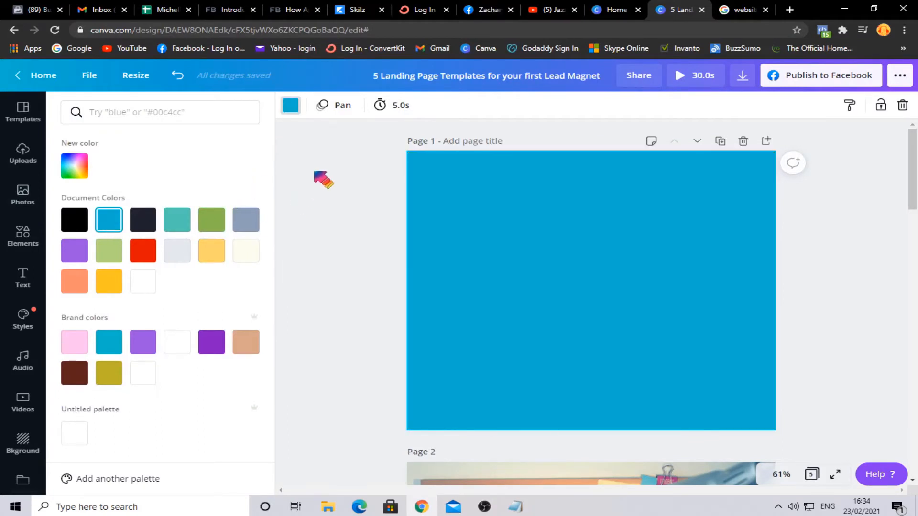
click(323, 181)
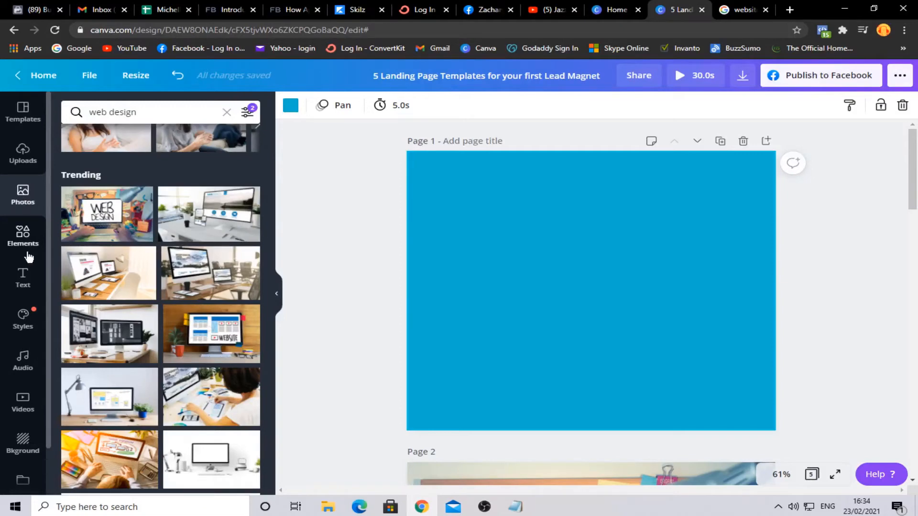
Step: Search the design elements for "website design"
click(27, 236)
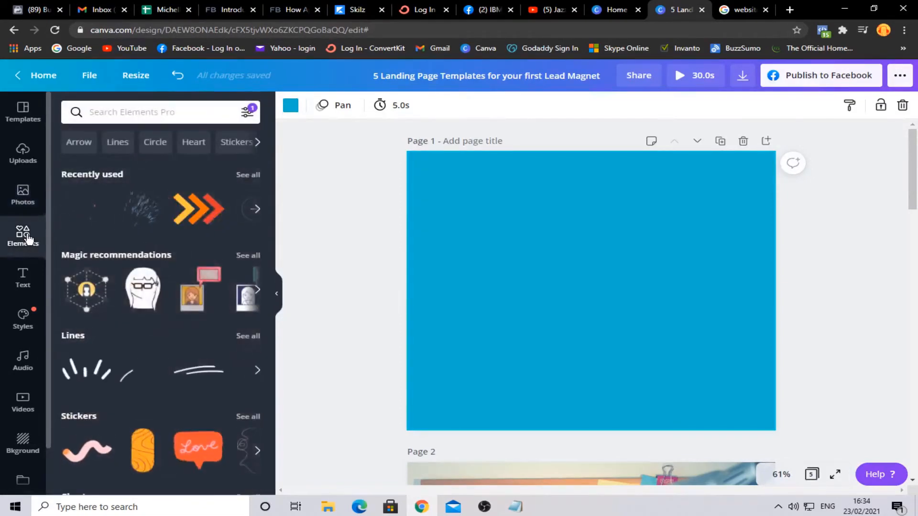
click(178, 108)
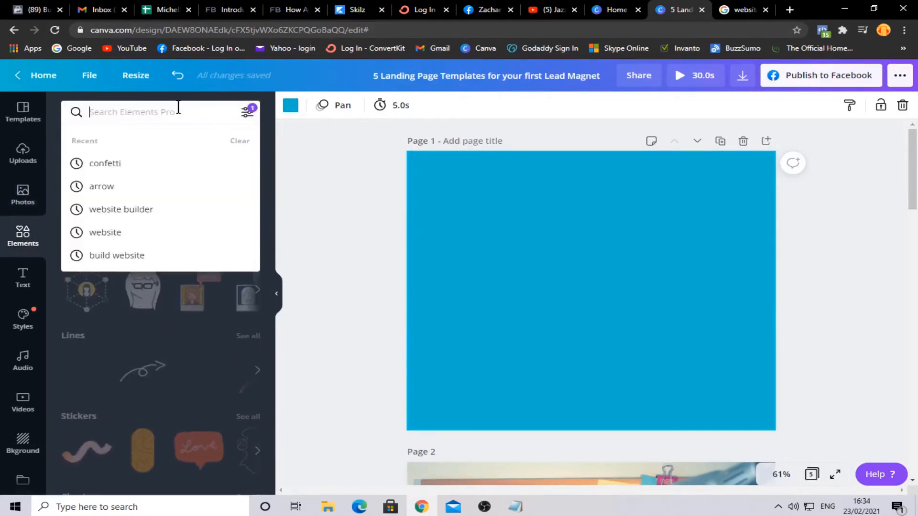
click(138, 232)
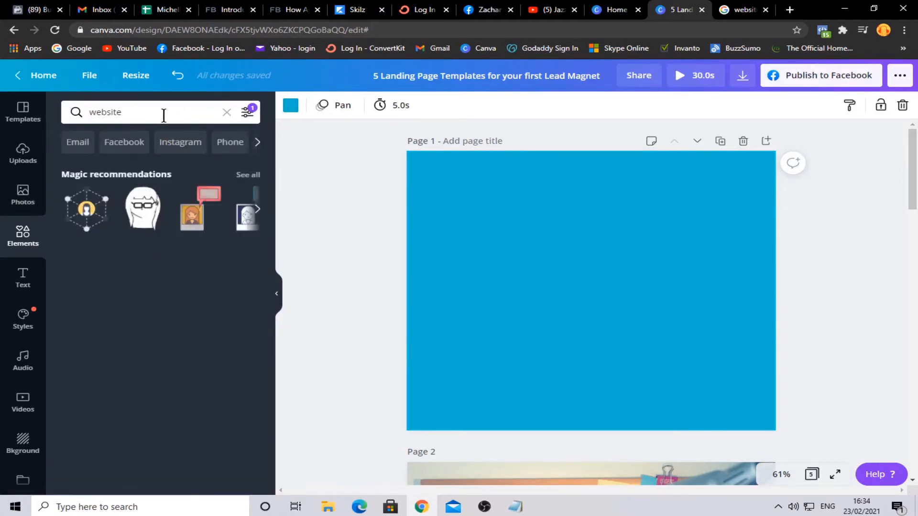
click(164, 116)
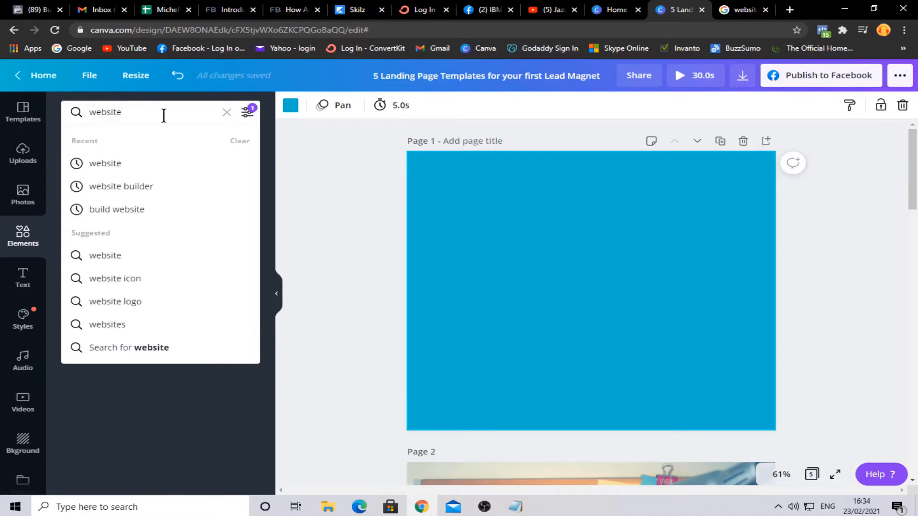
text(design)
key(Return)
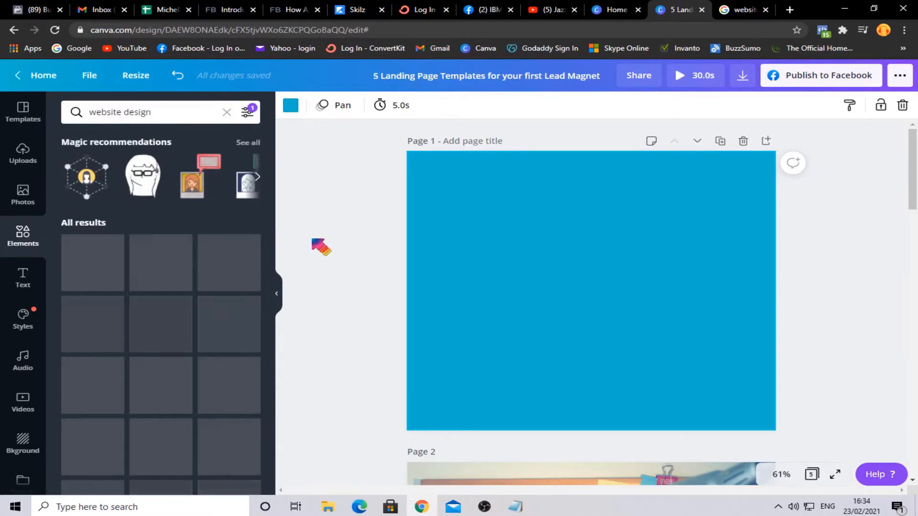
Step: On page 3, move the website-building illustration down to the left and shrink the gears graphic to 114 by 114
scroll(321, 247, down, 10)
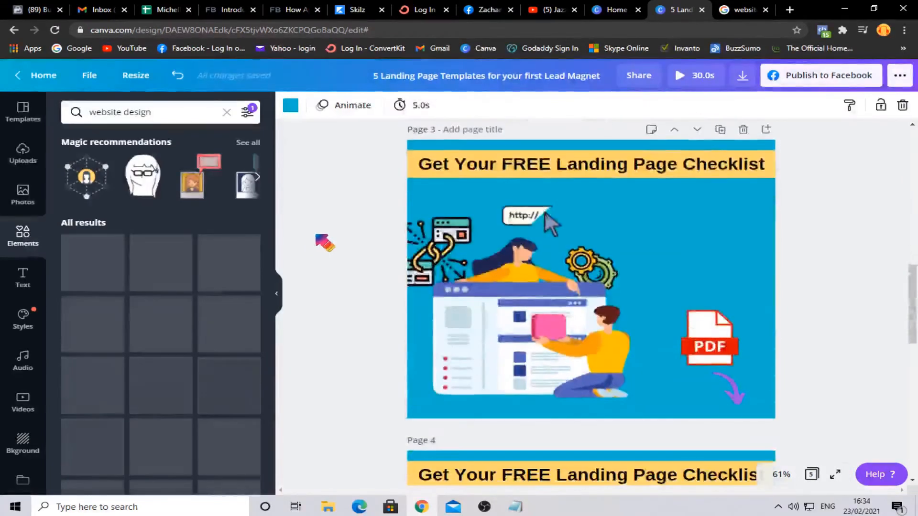
mouse_move(506, 283)
mouse_down()
mouse_move(500, 300)
mouse_move(512, 285)
mouse_up()
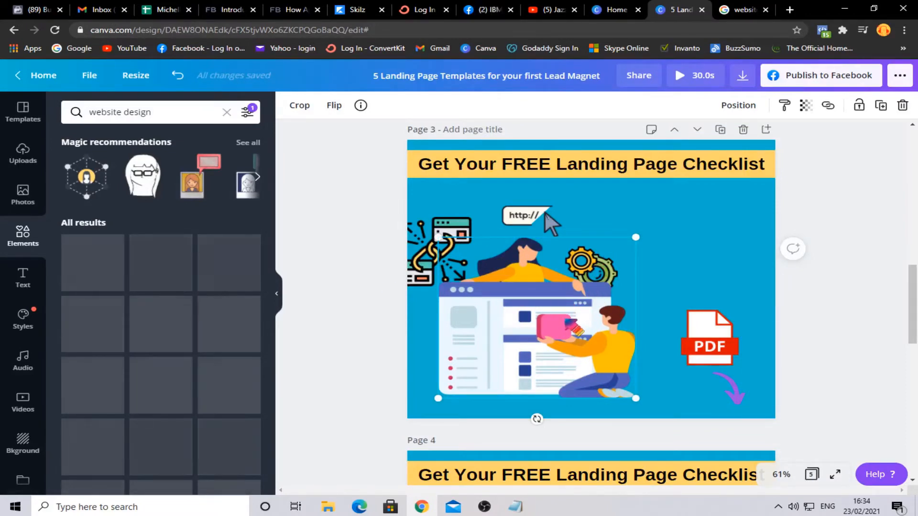
drag(565, 319, 495, 351)
click(649, 251)
click(521, 313)
drag(591, 271, 635, 273)
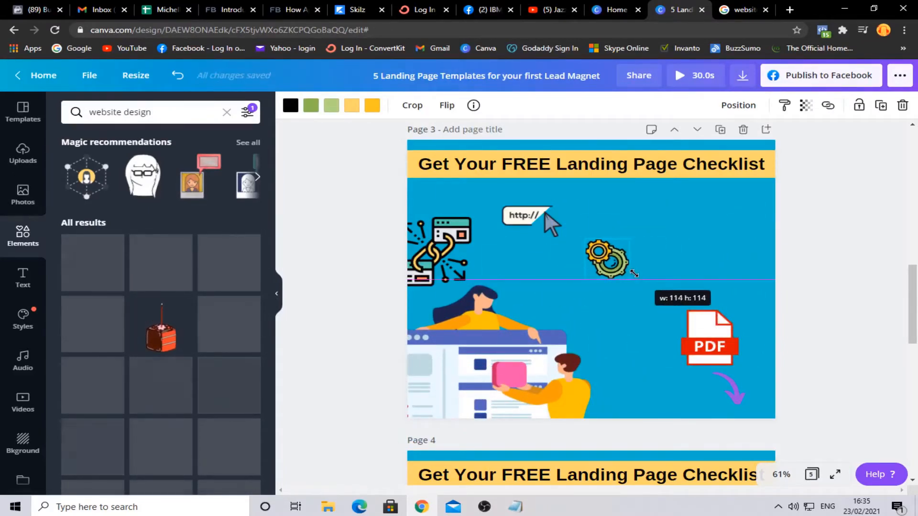
drag(507, 352, 542, 326)
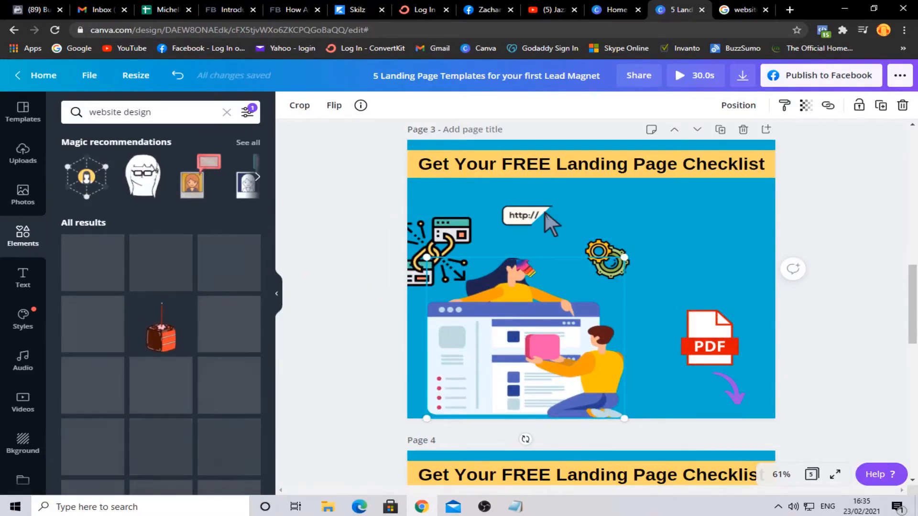
drag(523, 220, 526, 237)
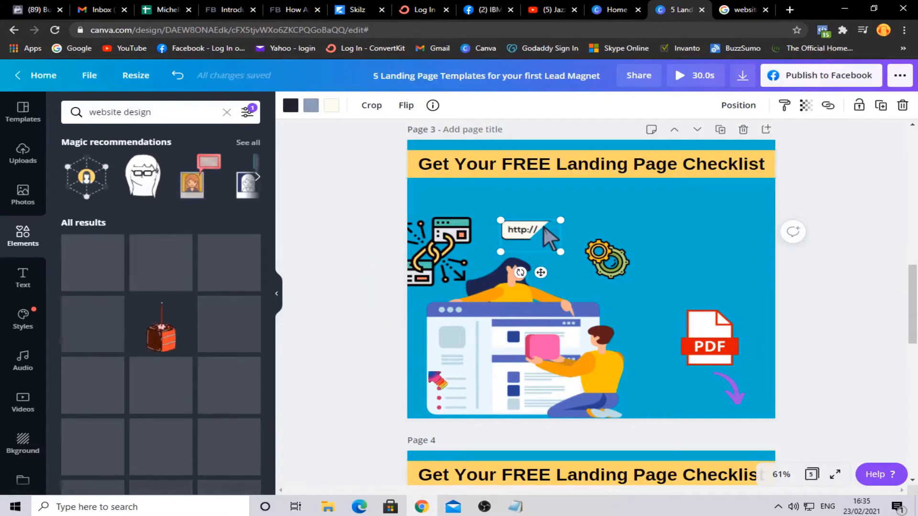
click(843, 213)
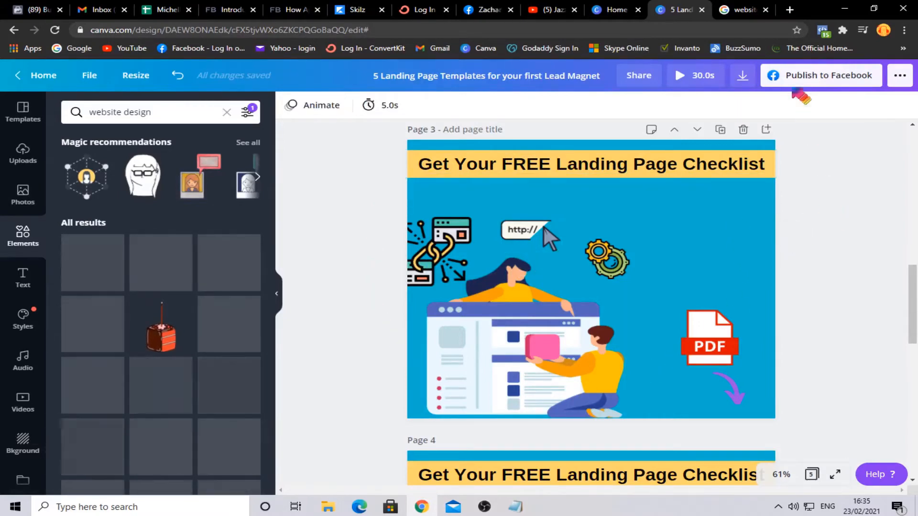
Step: Switch to the Google Images results for "website design" and examine the search phrase and pictures for ad image ideas
click(743, 10)
scroll(595, 101, up, 1)
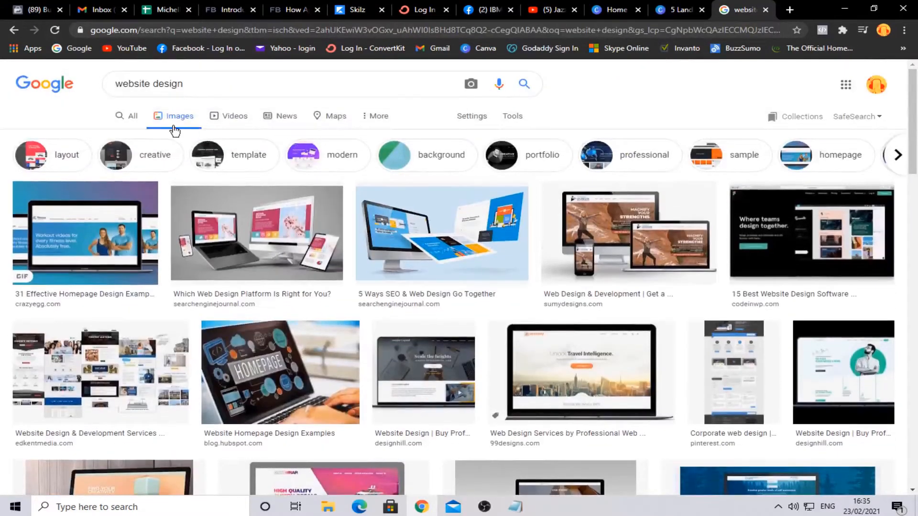
drag(205, 84, 101, 91)
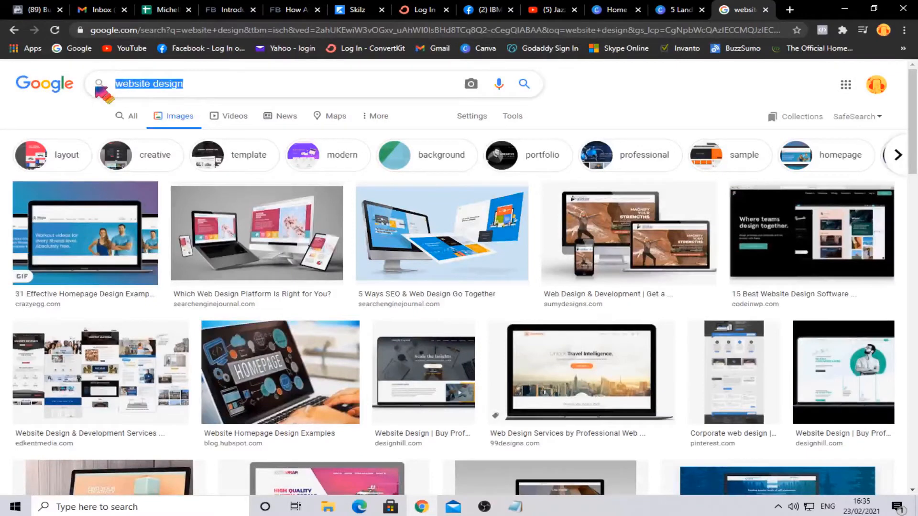
click(205, 87)
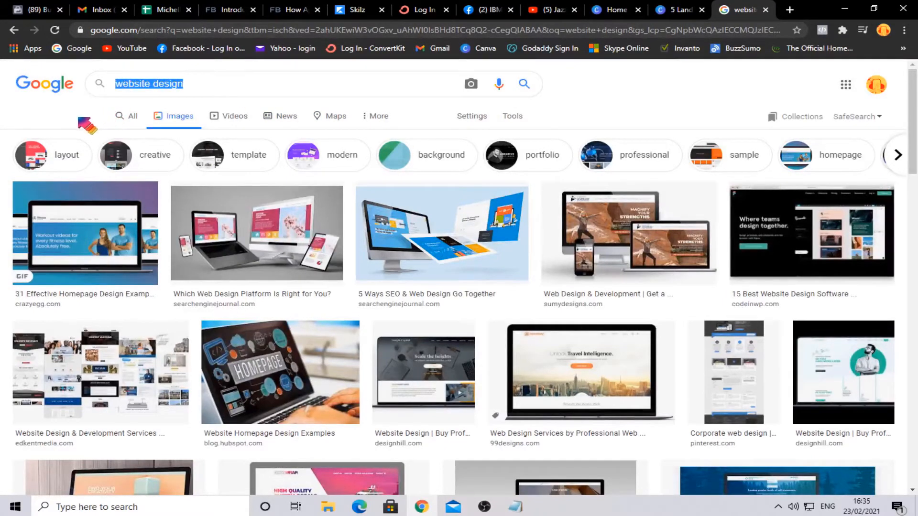
scroll(88, 127, down, 1)
scroll(88, 127, up, 1)
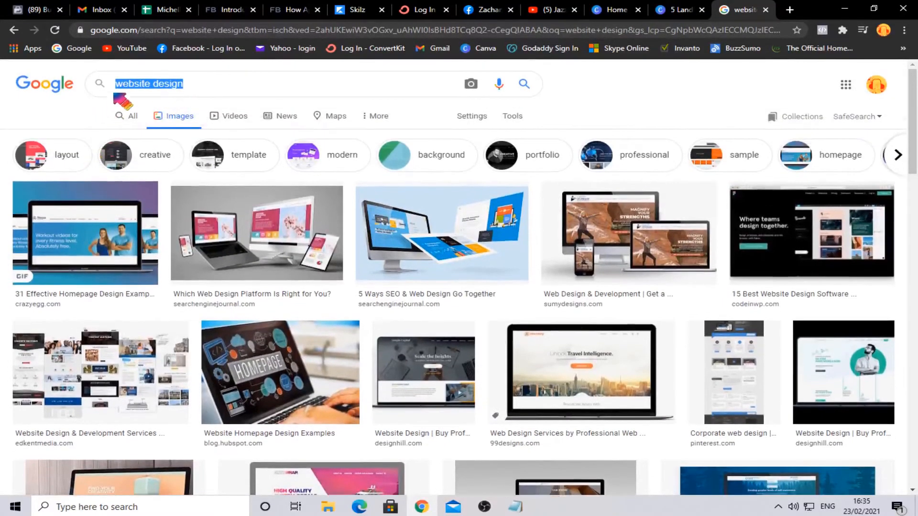
click(118, 89)
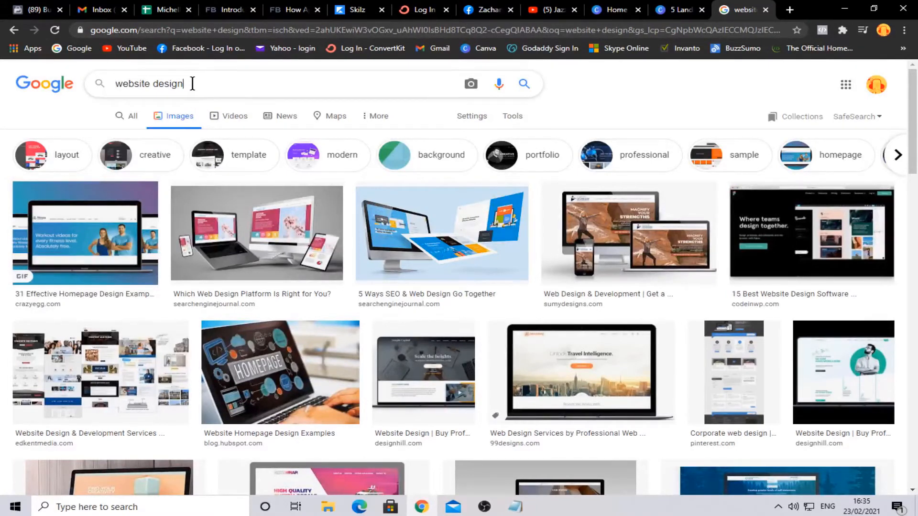
drag(192, 84, 116, 84)
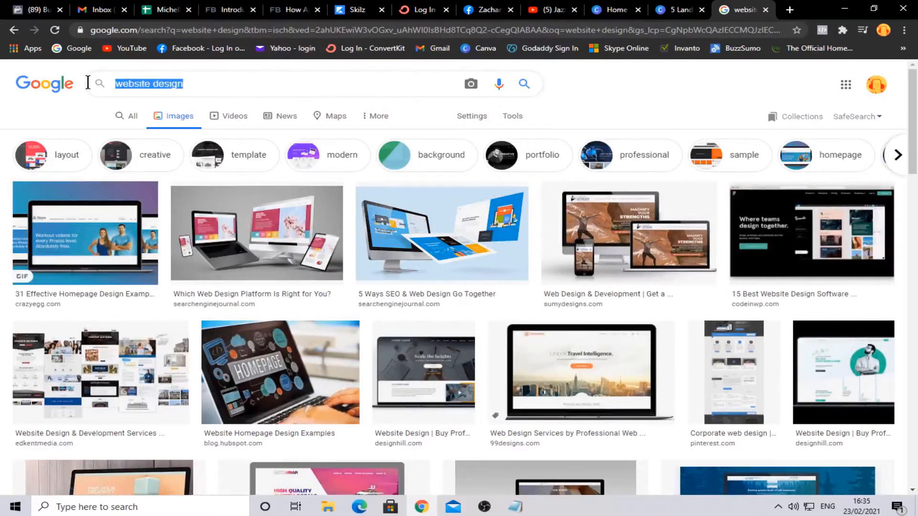
click(211, 86)
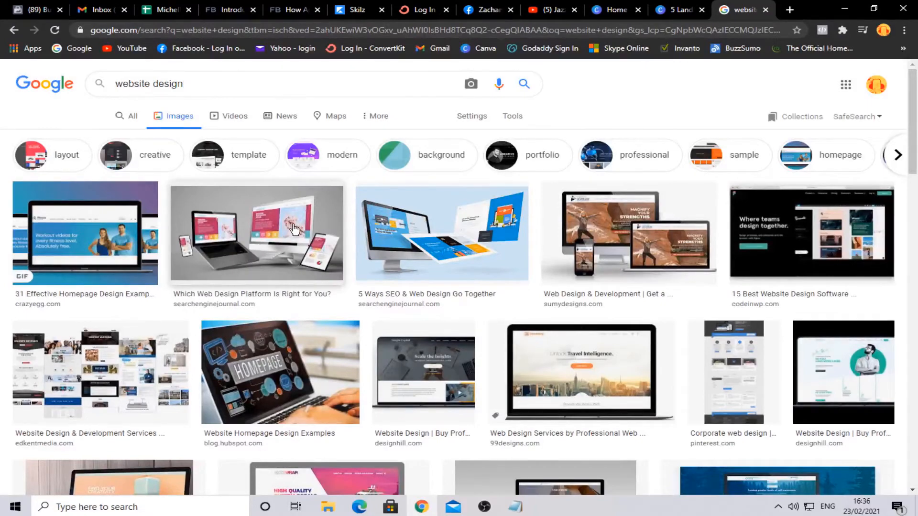
scroll(361, 296, down, 5)
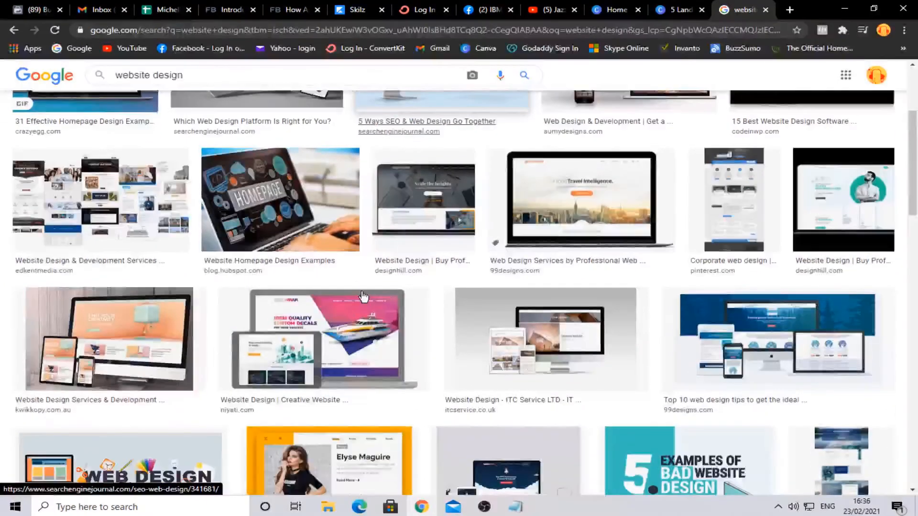
scroll(363, 297, down, 1)
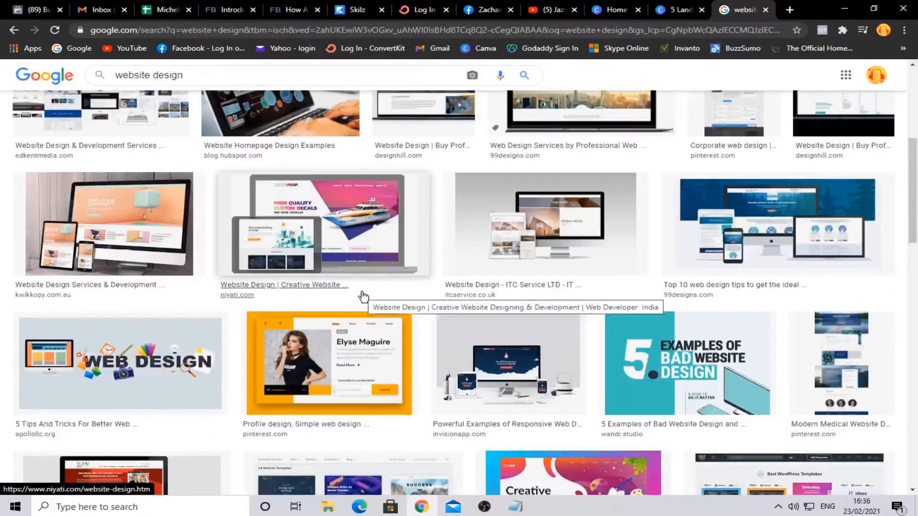
Step: Look through the "website design" pictures, and search Google Images for "create website design" instead
scroll(363, 296, down, 3)
scroll(363, 297, down, 5)
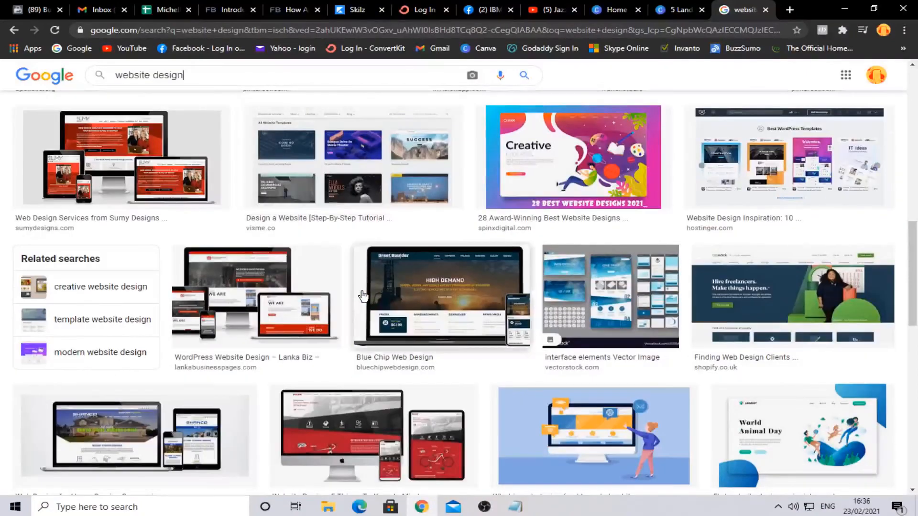
scroll(363, 296, up, 15)
click(126, 87)
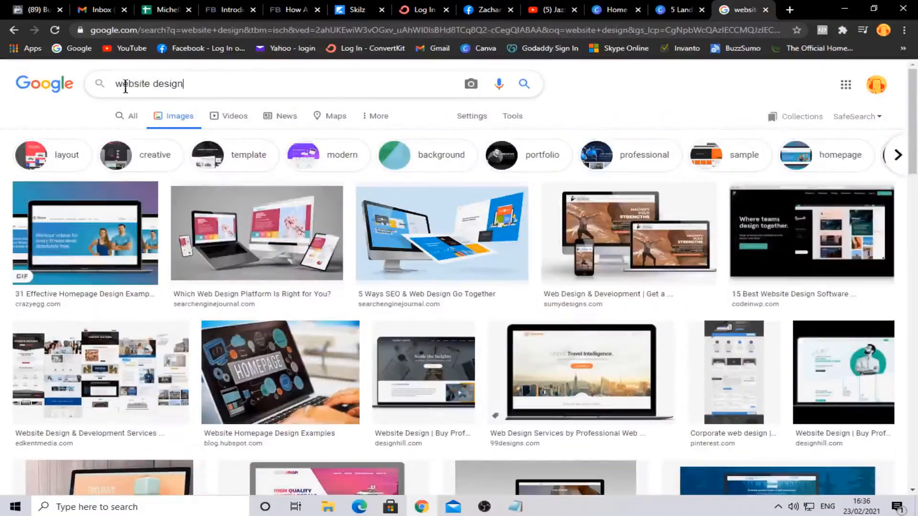
text(create)
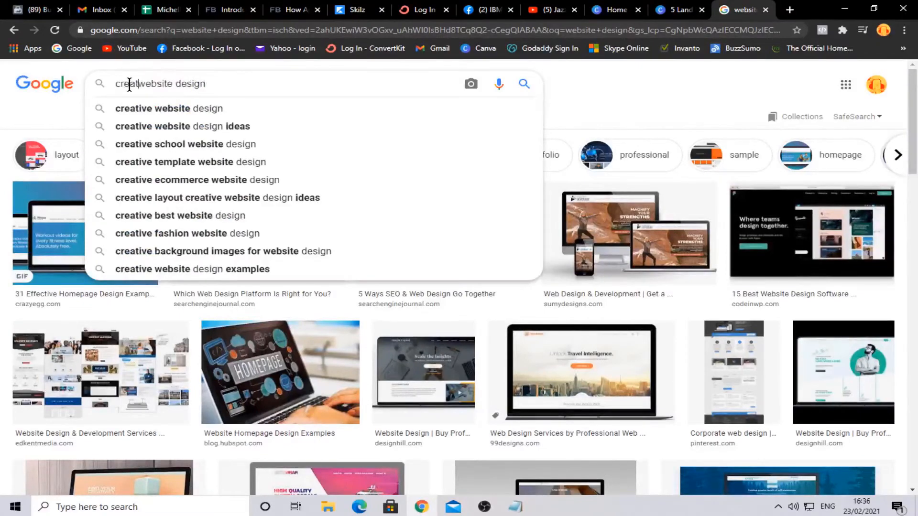
key(Return)
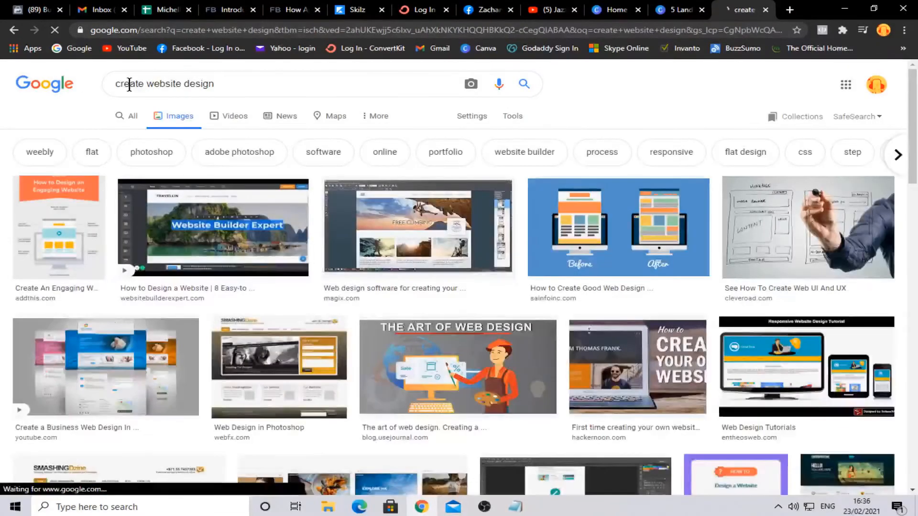
Step: Narrow the image search to "create website" and look through the pictures for ad image ideas
drag(184, 85, 267, 87)
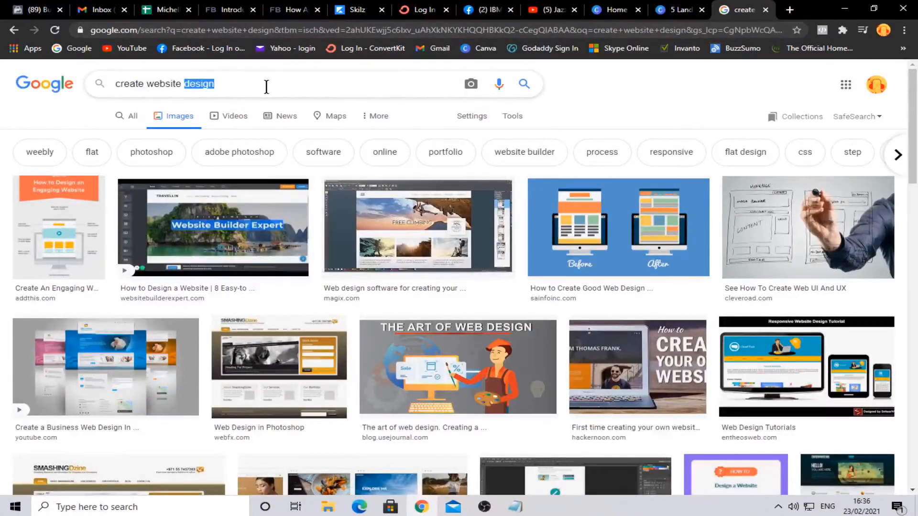
key(Return)
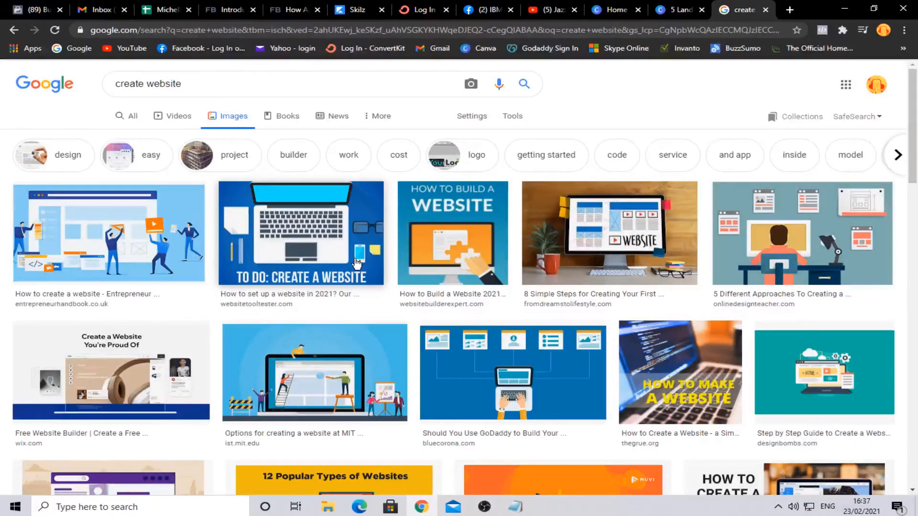
scroll(349, 292, down, 2)
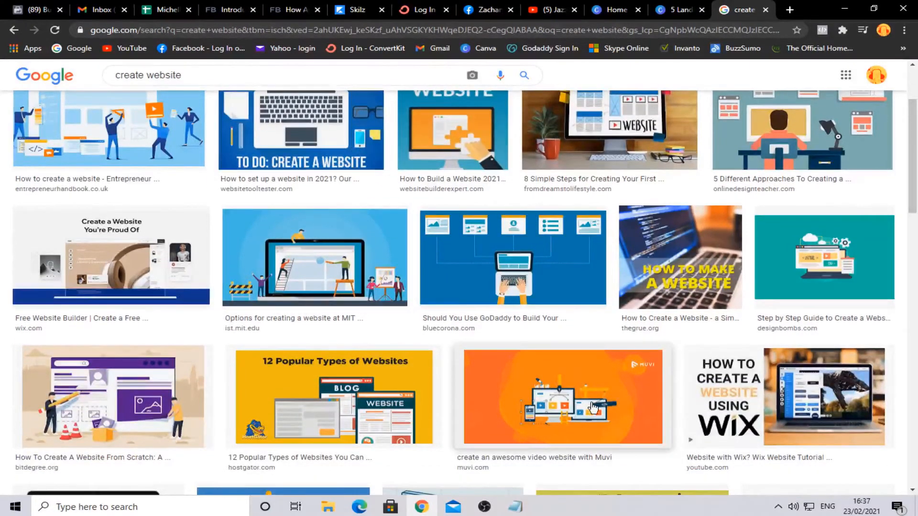
scroll(505, 229, up, 2)
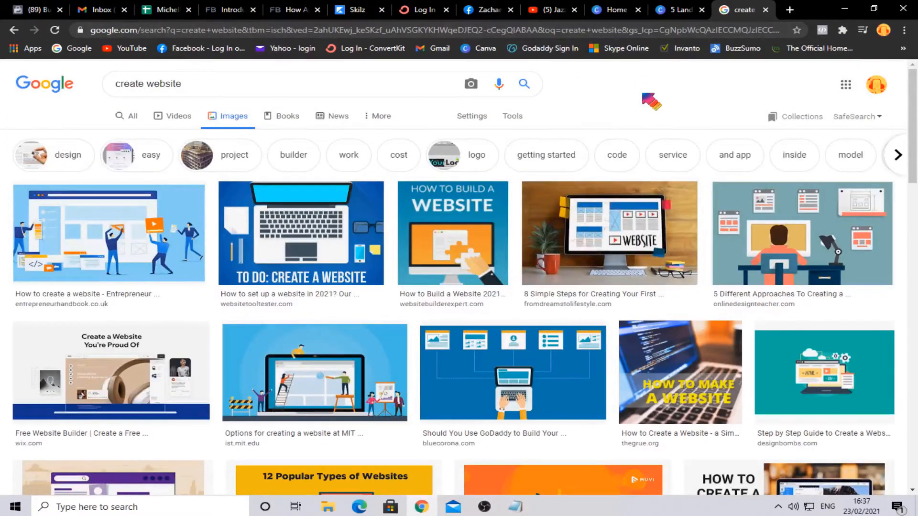
Step: Switch back to the Canva design and look through the "website design" element results
click(679, 10)
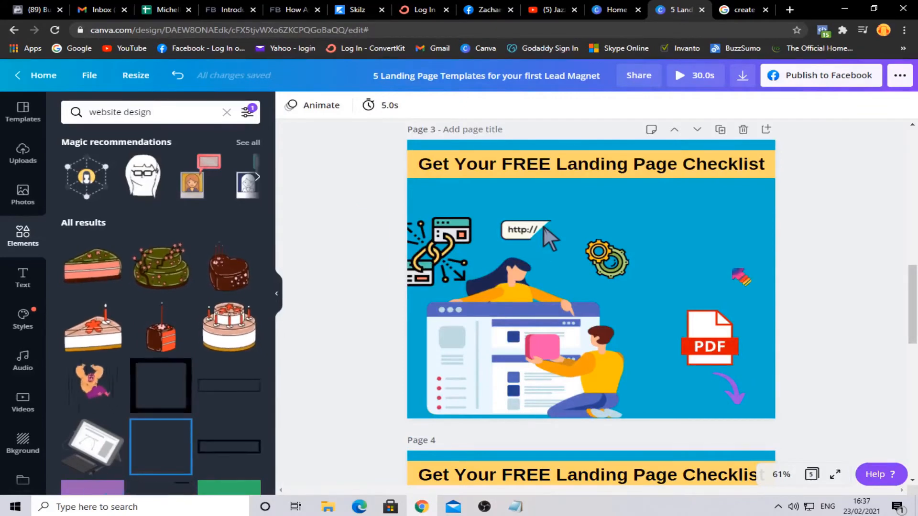
click(152, 115)
click(309, 169)
scroll(206, 216, down, 3)
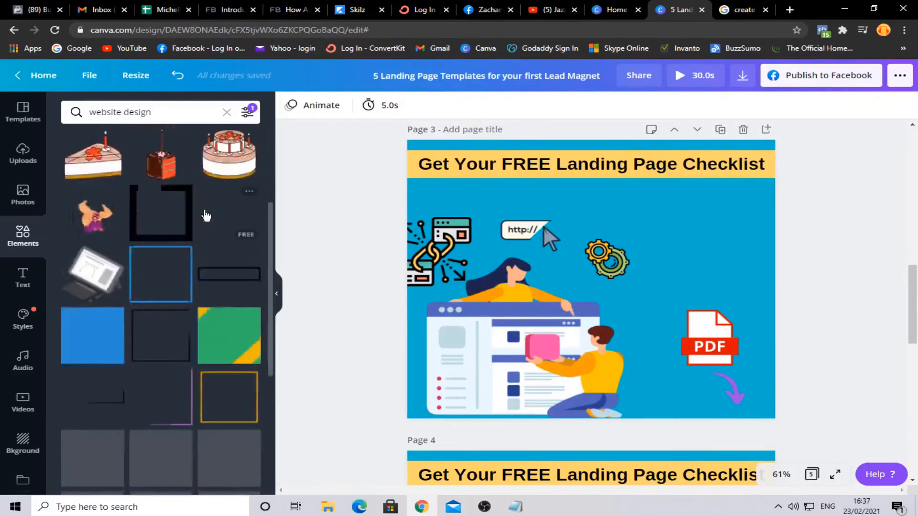
scroll(205, 216, up, 3)
scroll(206, 216, down, 3)
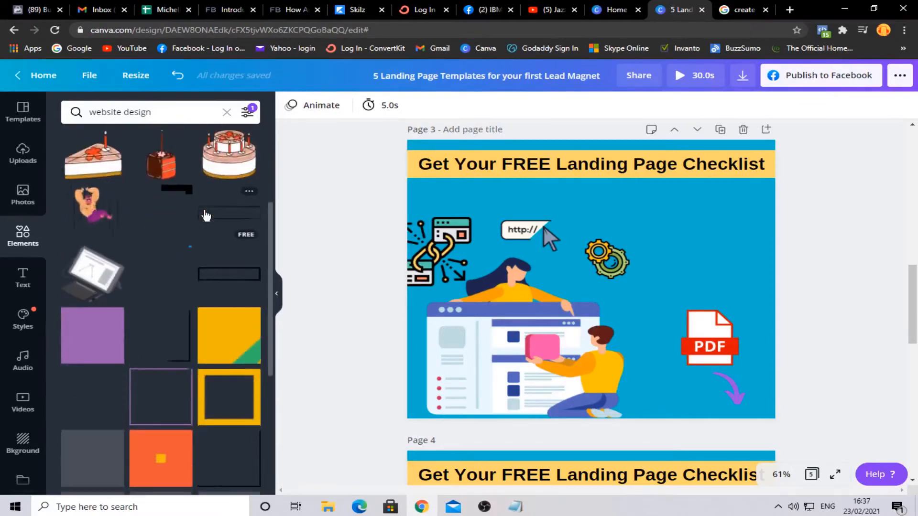
scroll(205, 216, down, 3)
scroll(191, 143, up, 3)
Step: Search the design elements for "website" and for the recent search "website builder"
click(188, 106)
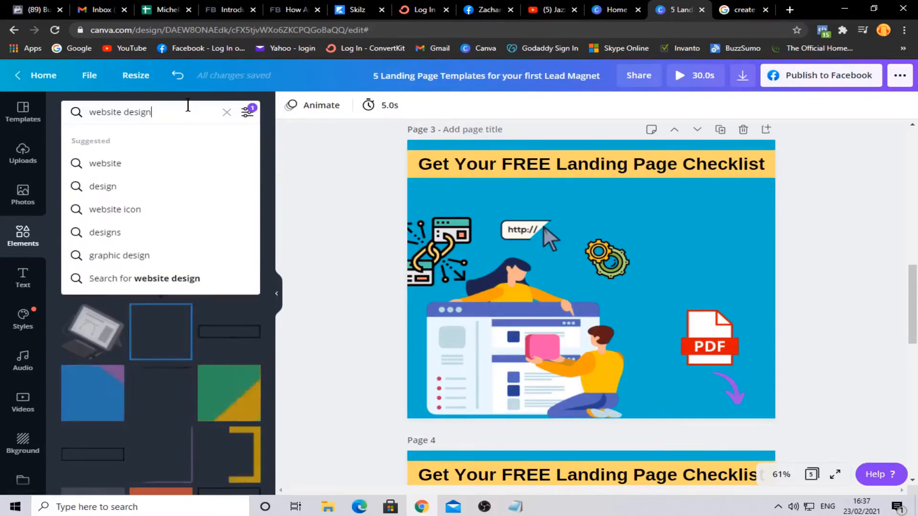
key(BackSpace)
key(BackSpace)
key(BackSpace)
key(BackSpace)
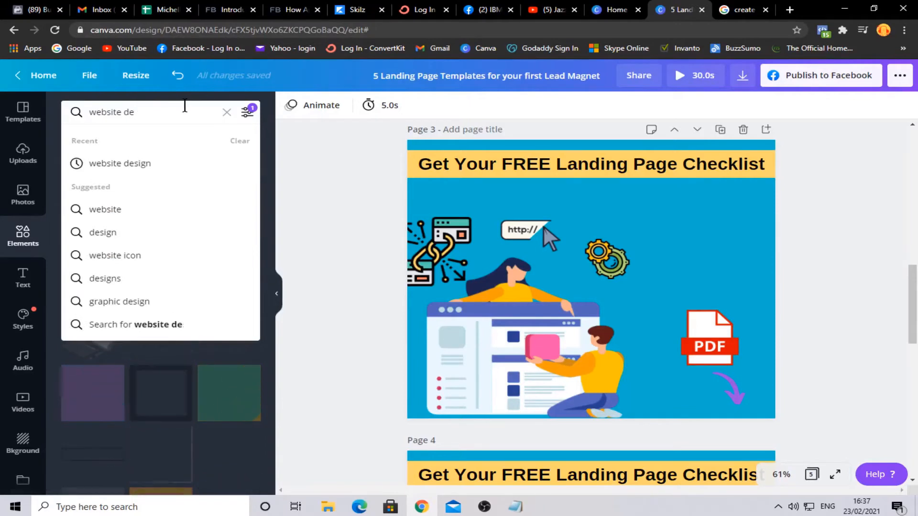
key(BackSpace)
key(BackSpace)
key(BackSpace)
key(Return)
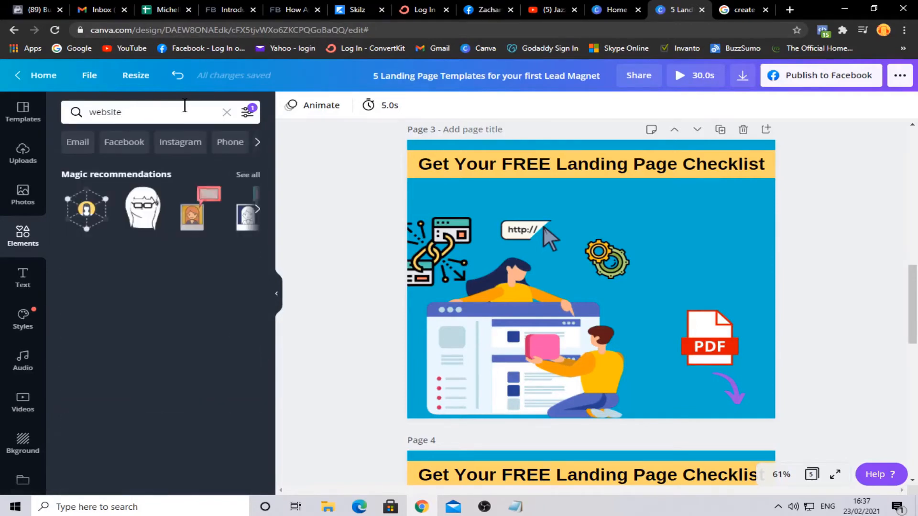
click(185, 106)
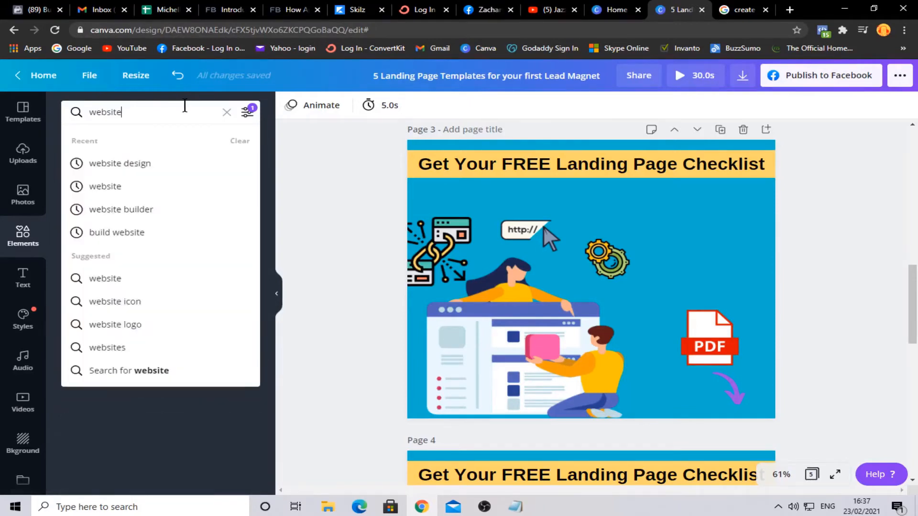
click(129, 218)
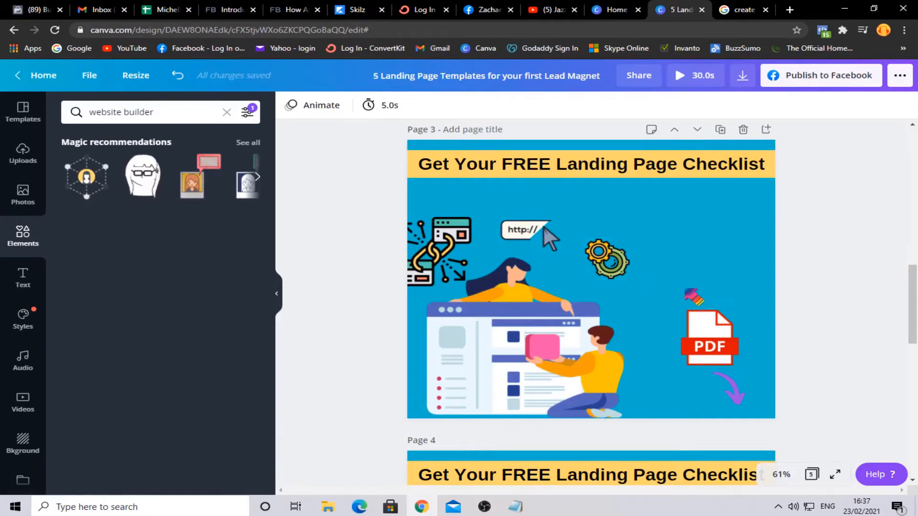
Step: Search the design elements for "pdf"
click(713, 340)
click(181, 115)
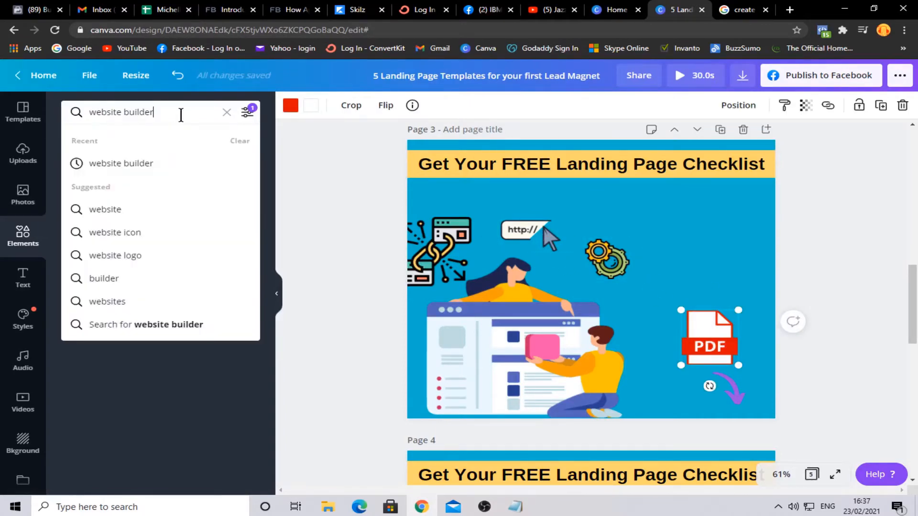
drag(180, 115, 82, 110)
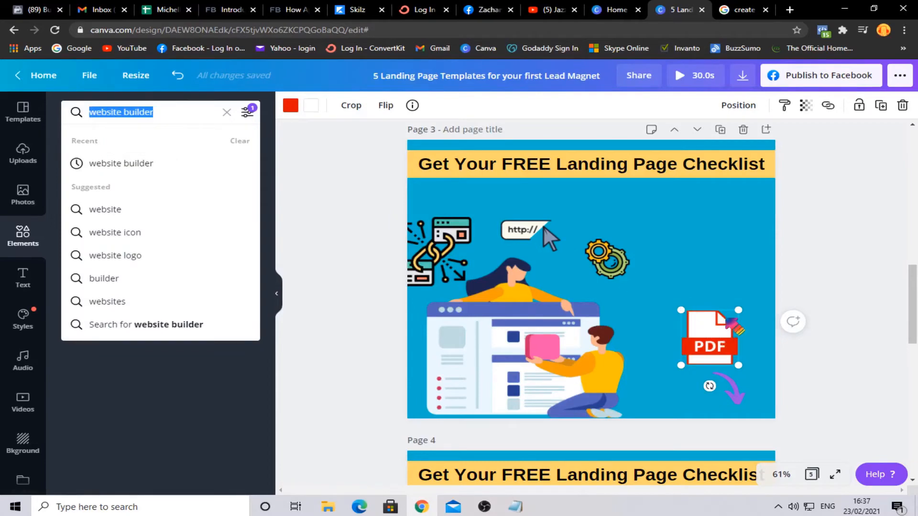
click(829, 241)
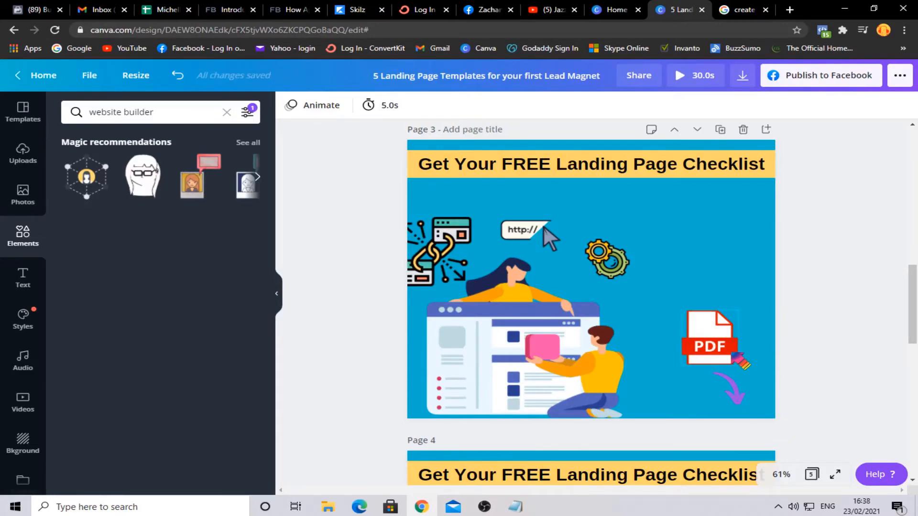
click(174, 116)
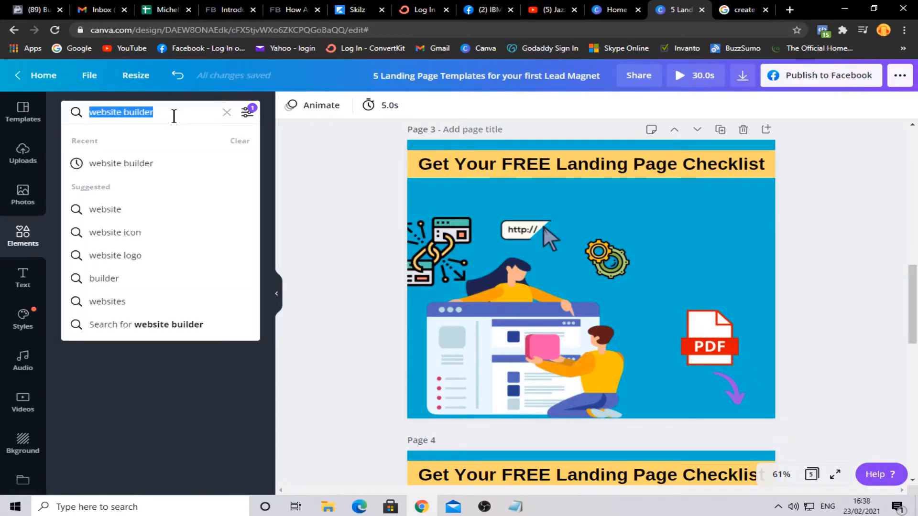
text(pdf)
key(Return)
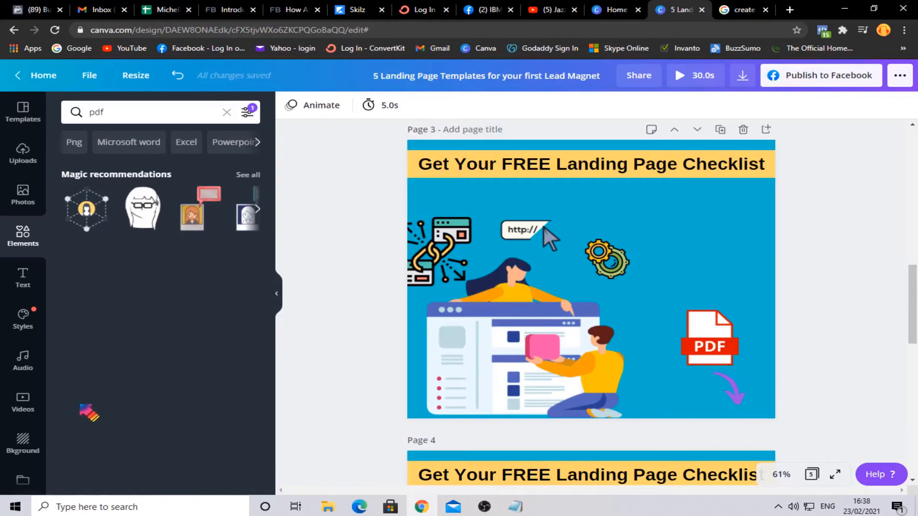
Step: Recolour page 3's PDF icon, making its red parts the dark purple brand colour and its white parts dark navy
click(724, 331)
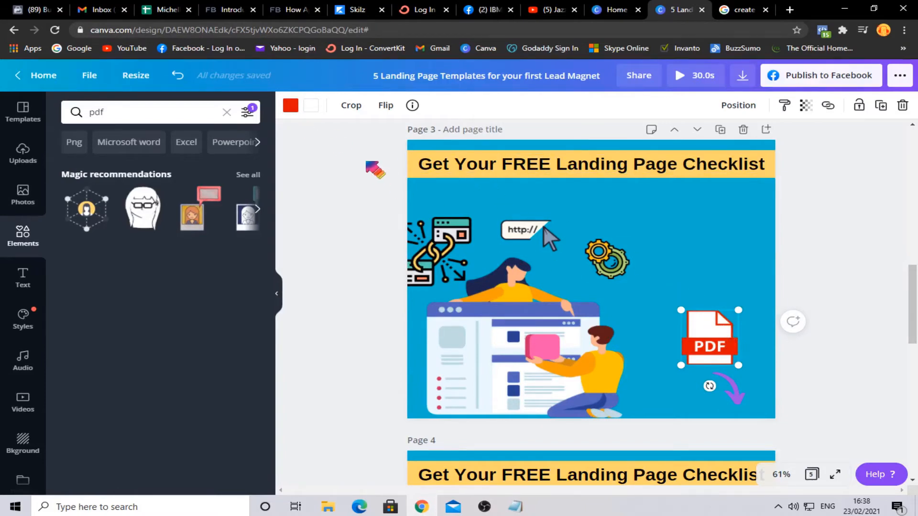
click(291, 105)
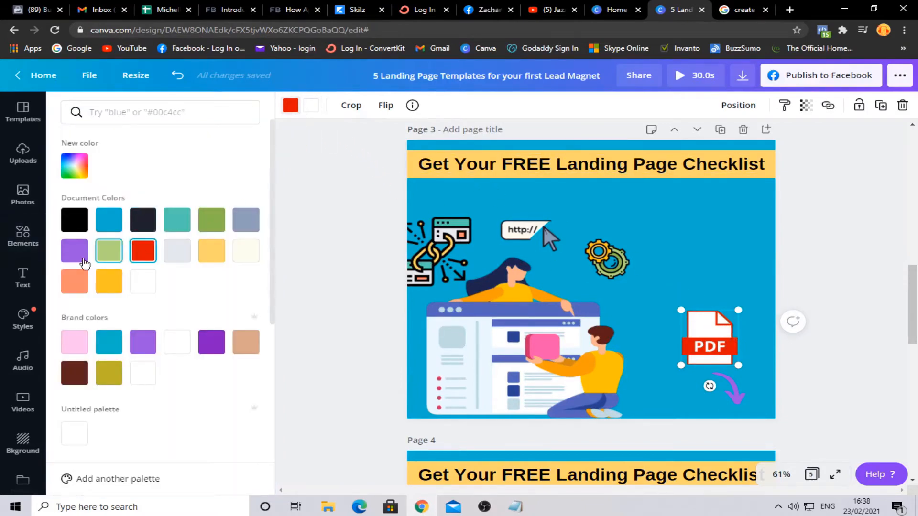
click(213, 342)
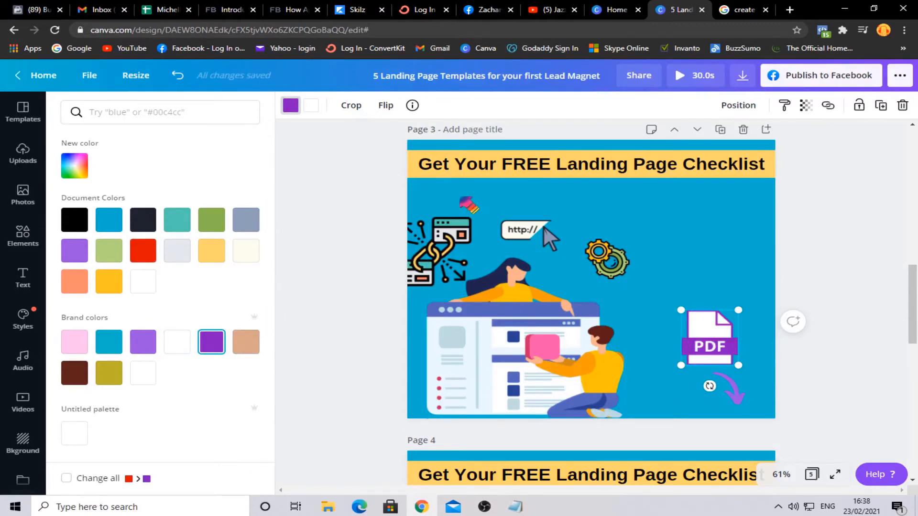
click(312, 106)
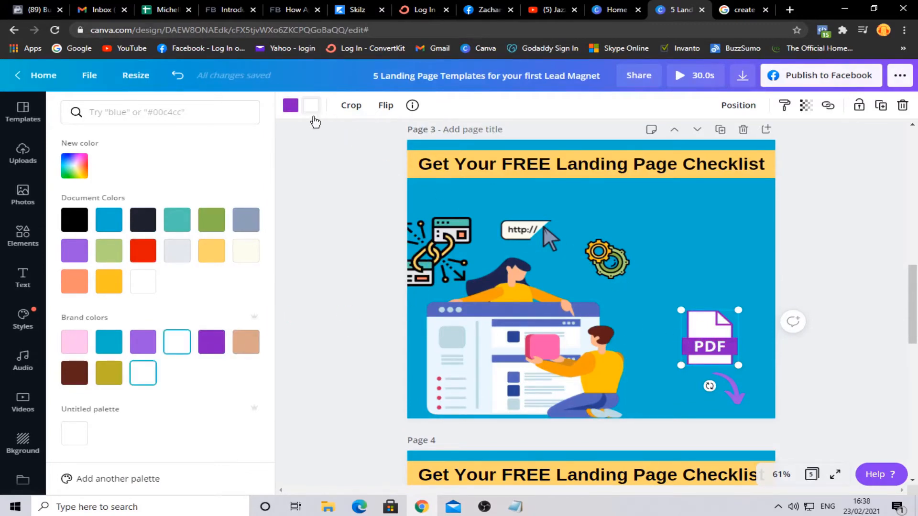
click(181, 227)
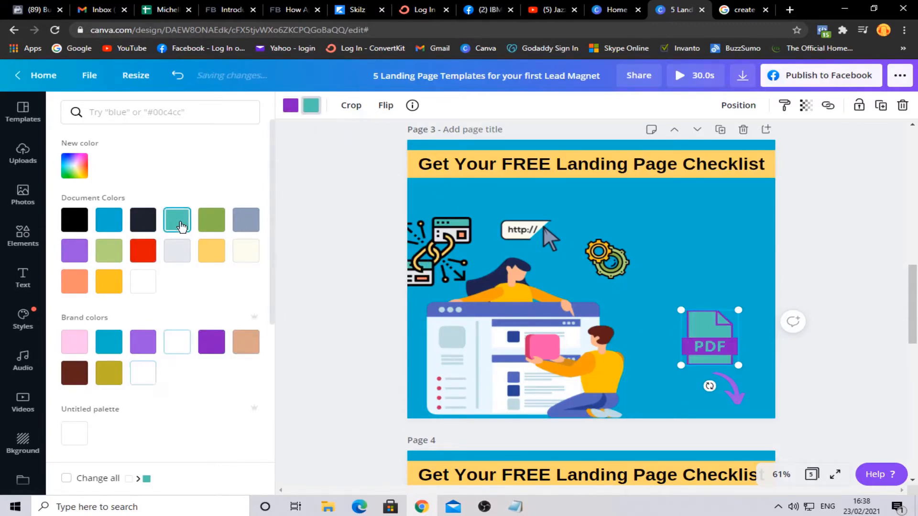
click(141, 220)
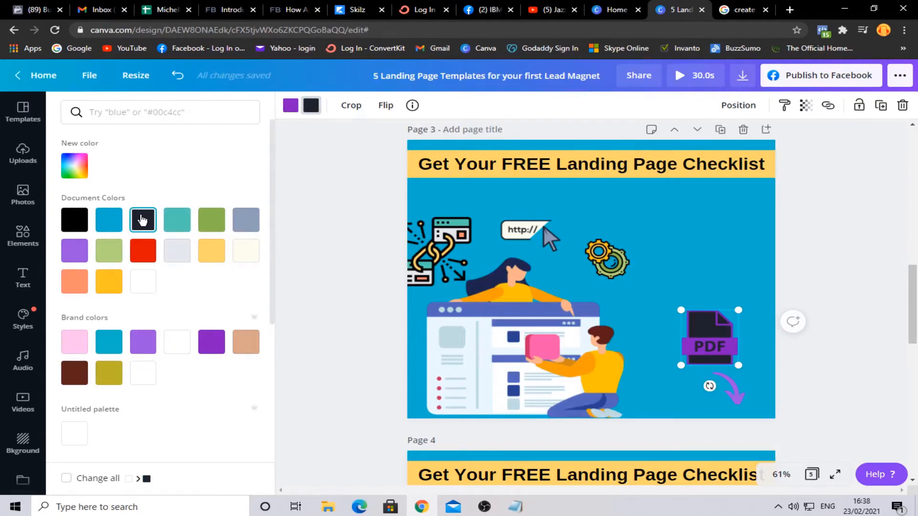
click(360, 202)
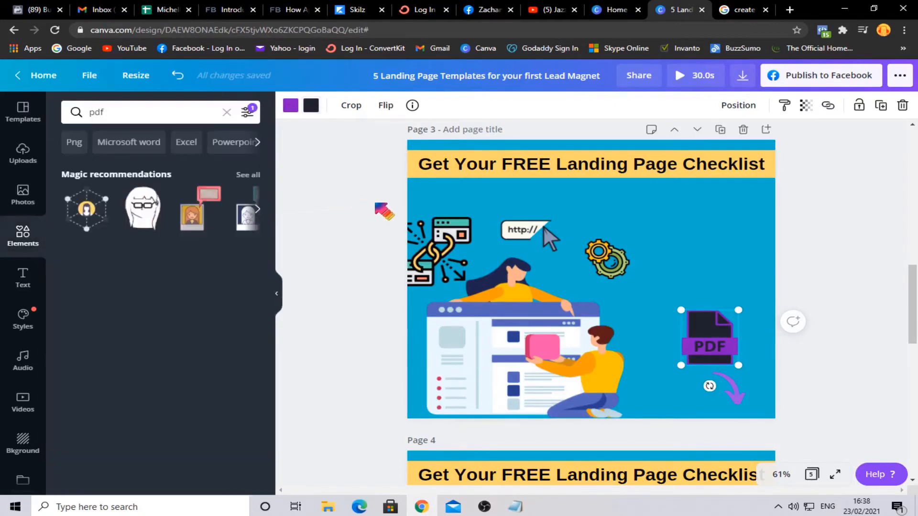
Step: Search the design elements for "arrow" and deselect the PDF icon
click(136, 116)
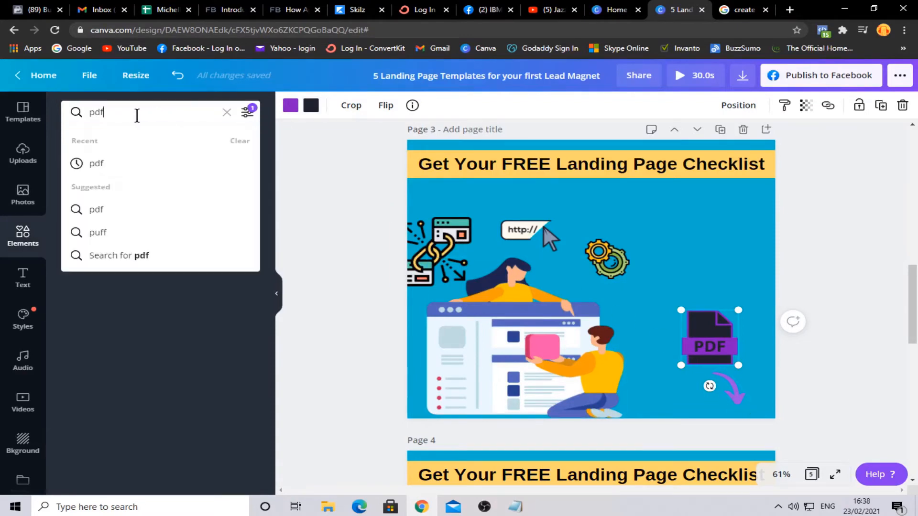
text(arrow)
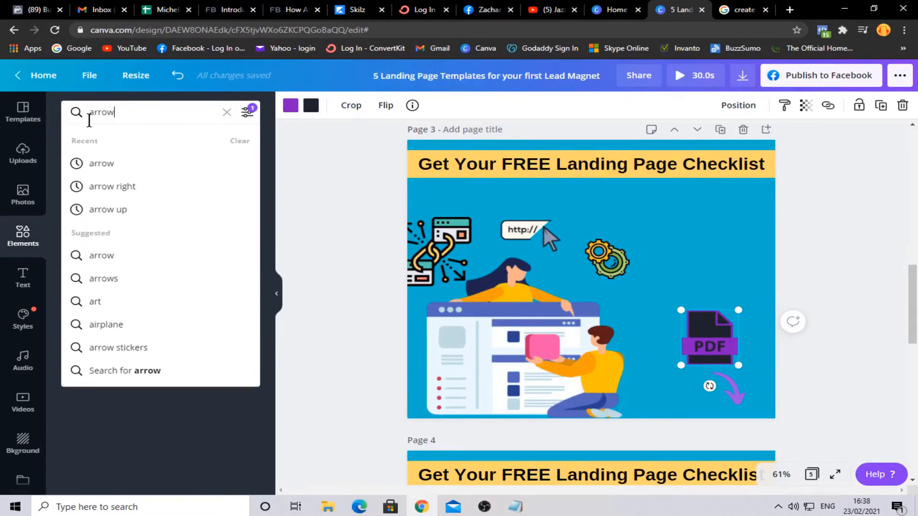
key(Return)
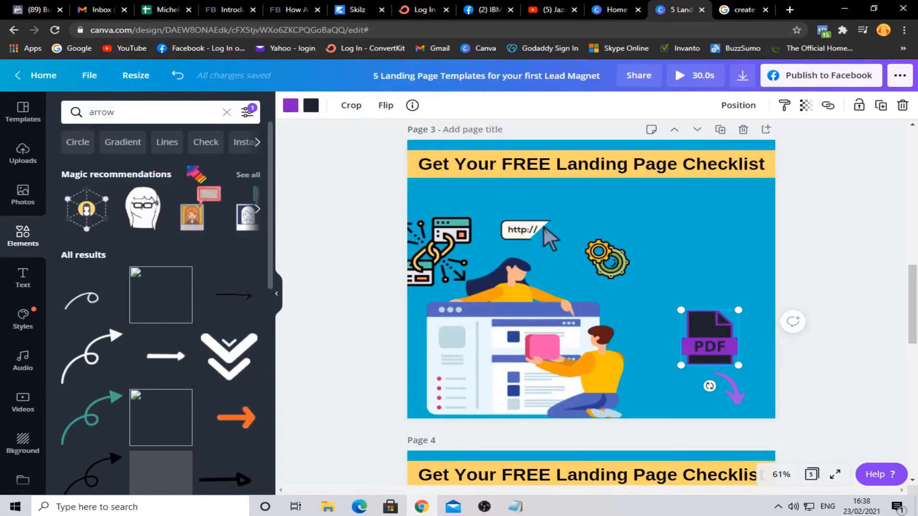
click(305, 198)
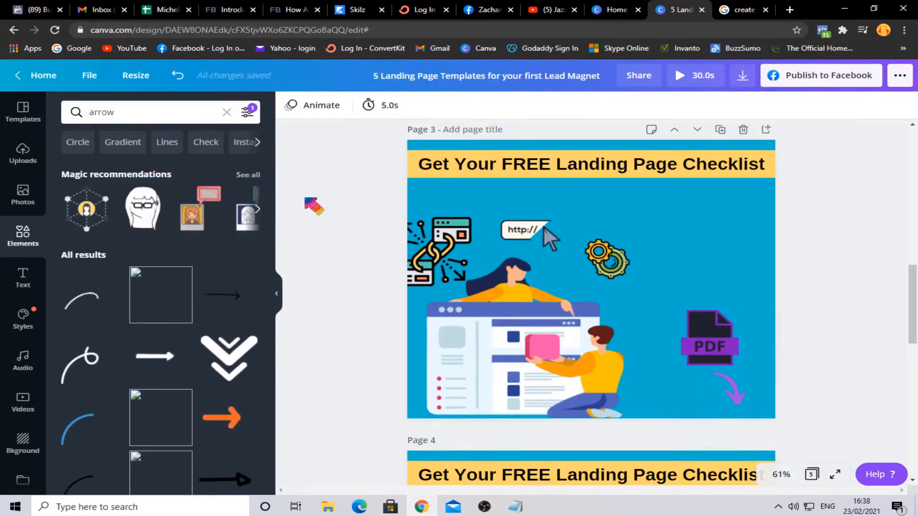
Step: Examine the page 4 version of the ad with the thumbs-up man beside the website-building illustration
scroll(434, 236, down, 3)
scroll(442, 244, down, 3)
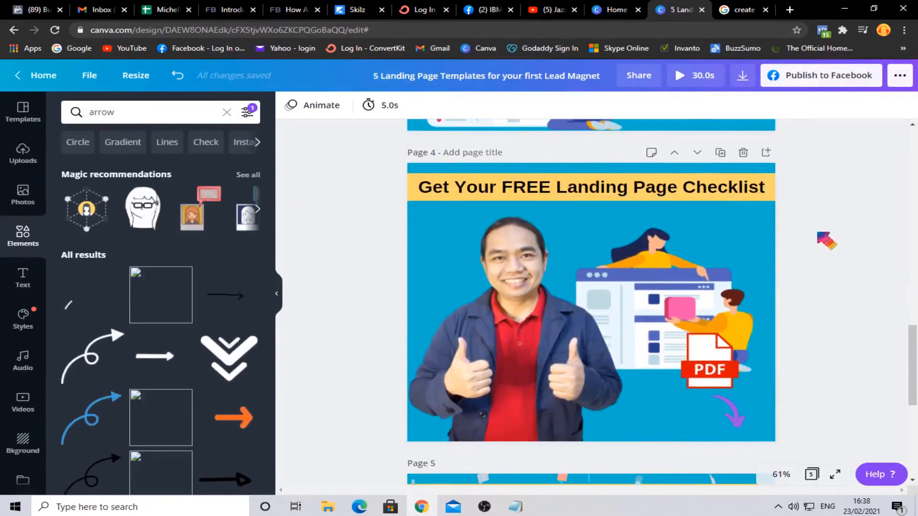
scroll(819, 232, down, 1)
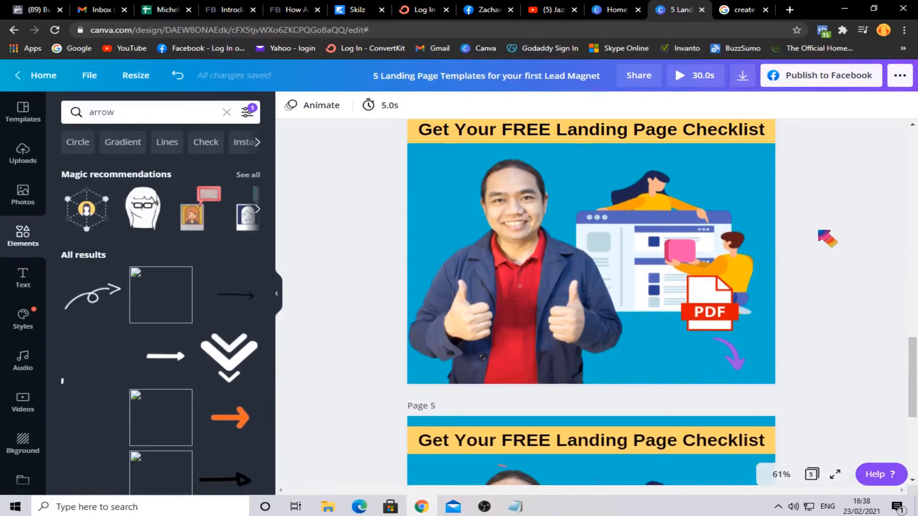
scroll(820, 232, up, 1)
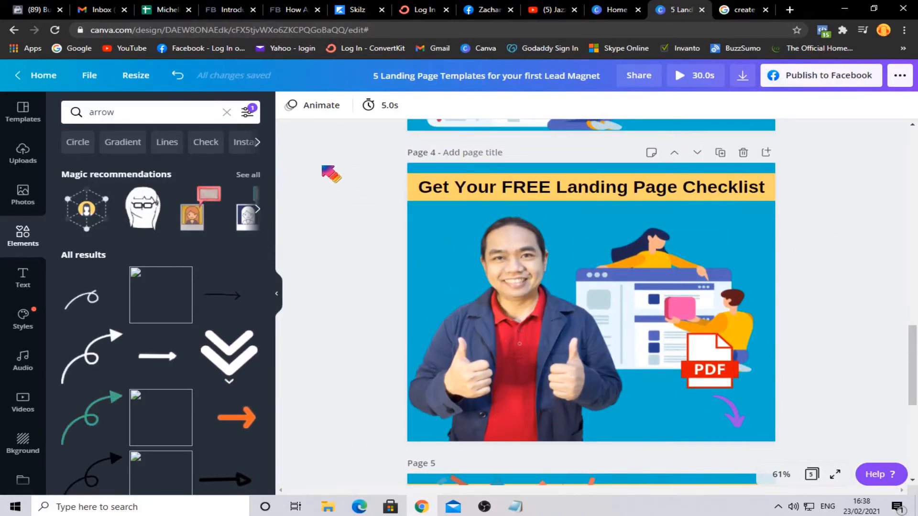
Step: Bring up the file picker for uploading media from the device and close it without choosing a file
click(25, 155)
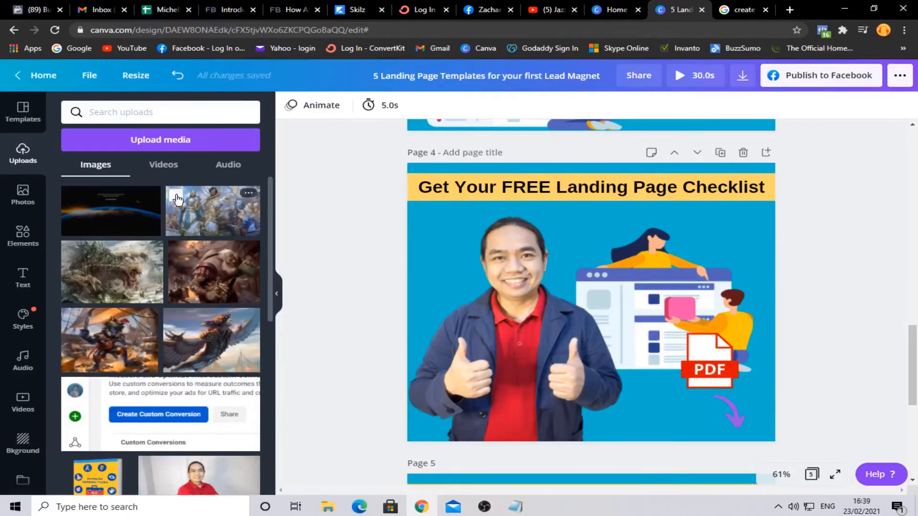
click(193, 146)
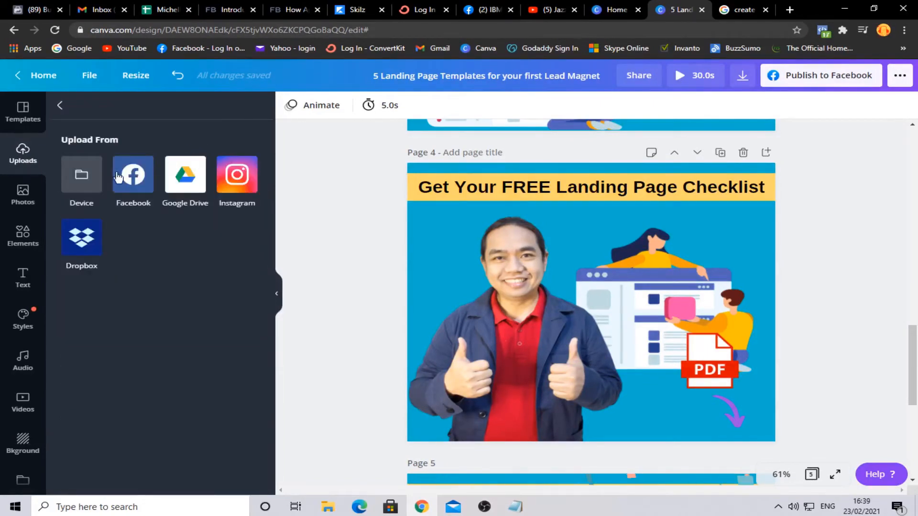
click(87, 175)
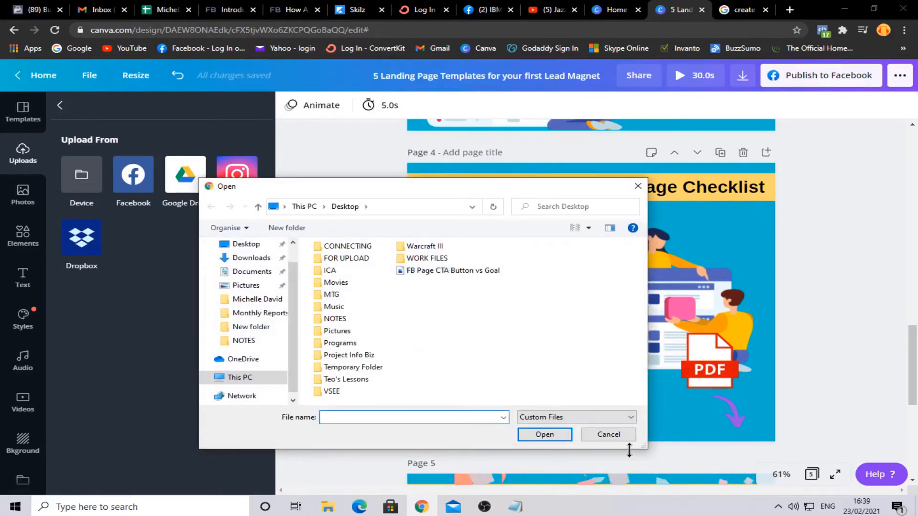
click(608, 434)
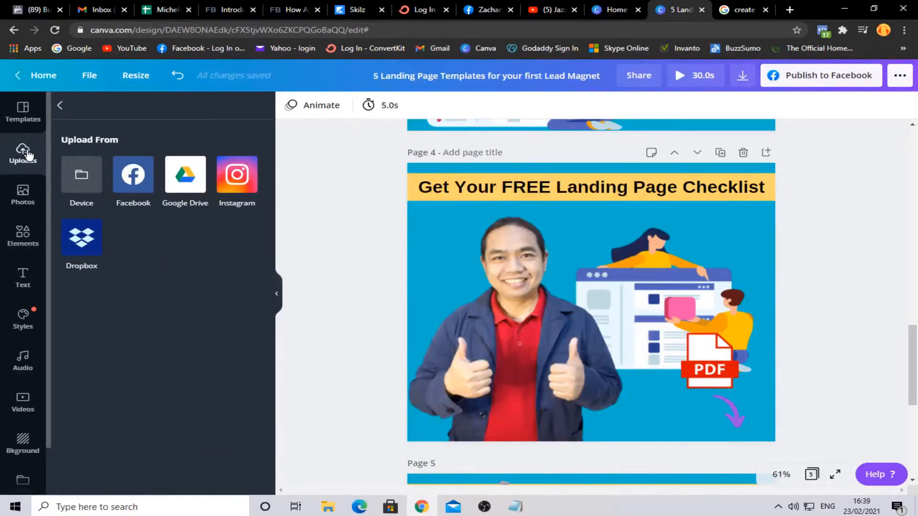
click(60, 106)
Step: Add the uploaded photo of the man in the red polo with crossed arms to page 3
mouse_move(146, 207)
scroll(146, 206, down, 3)
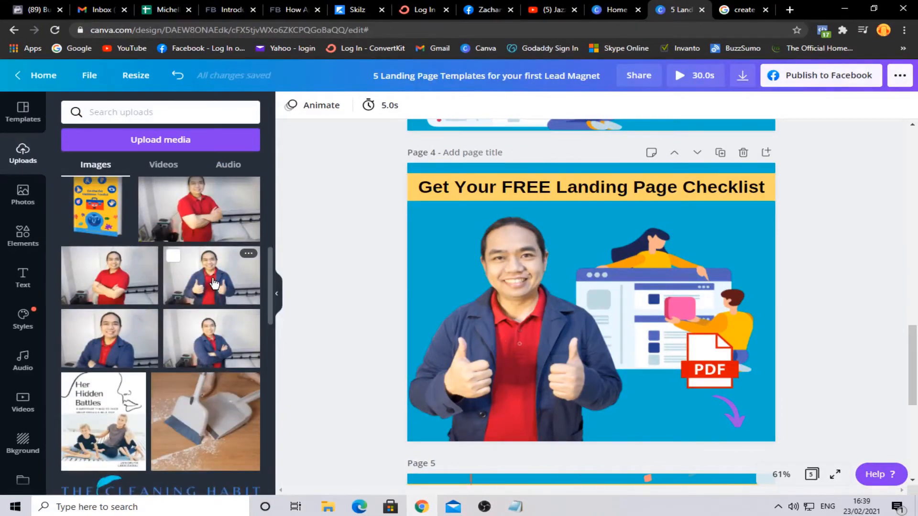
scroll(519, 335, down, 2)
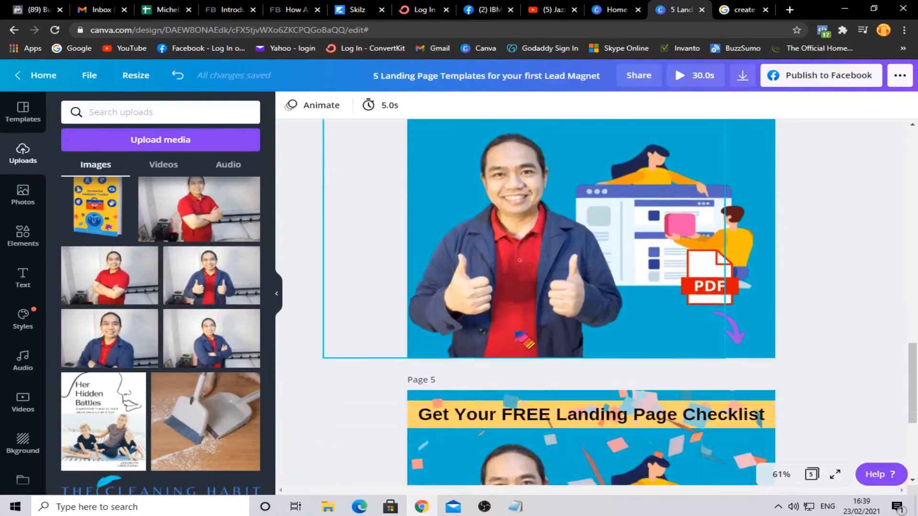
scroll(516, 332, up, 6)
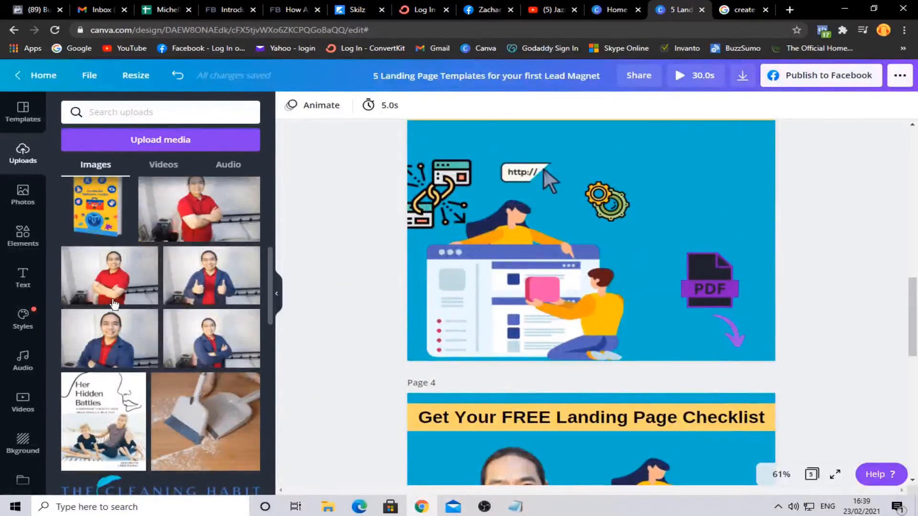
click(710, 189)
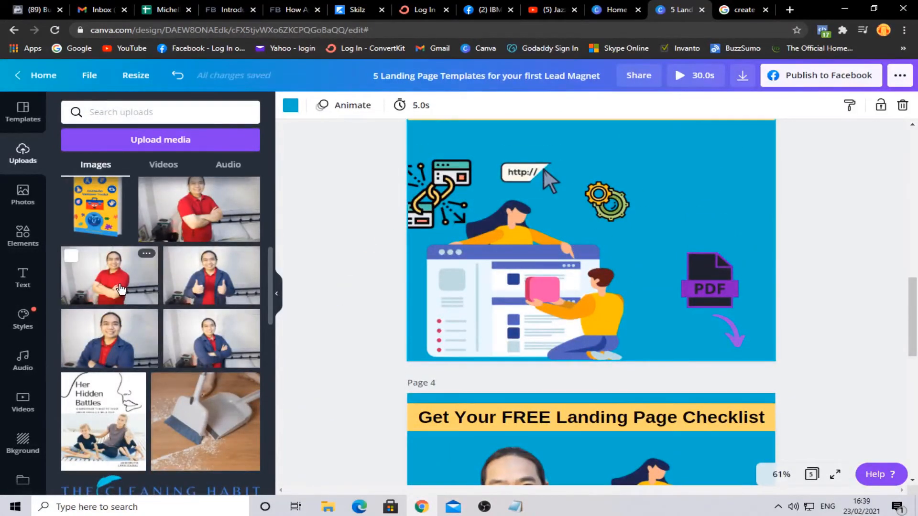
click(119, 289)
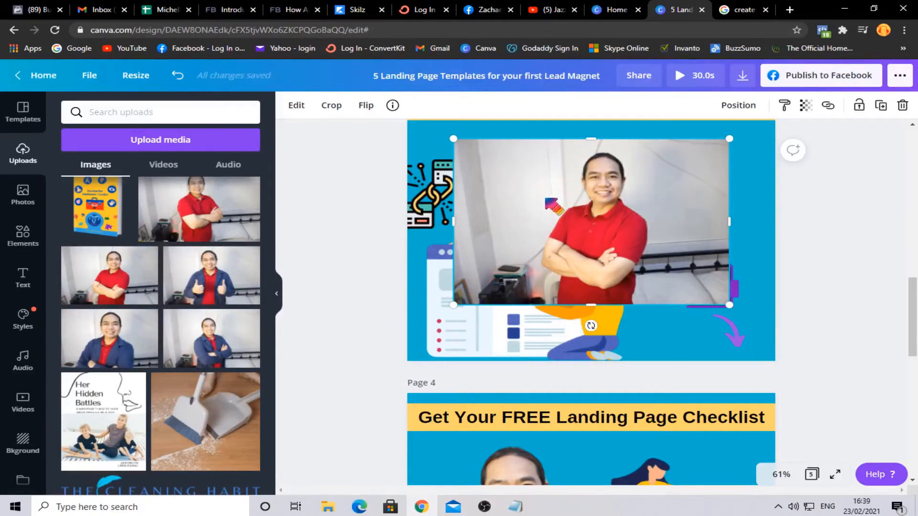
Step: Remove the background from the red polo photo on page 3
click(298, 106)
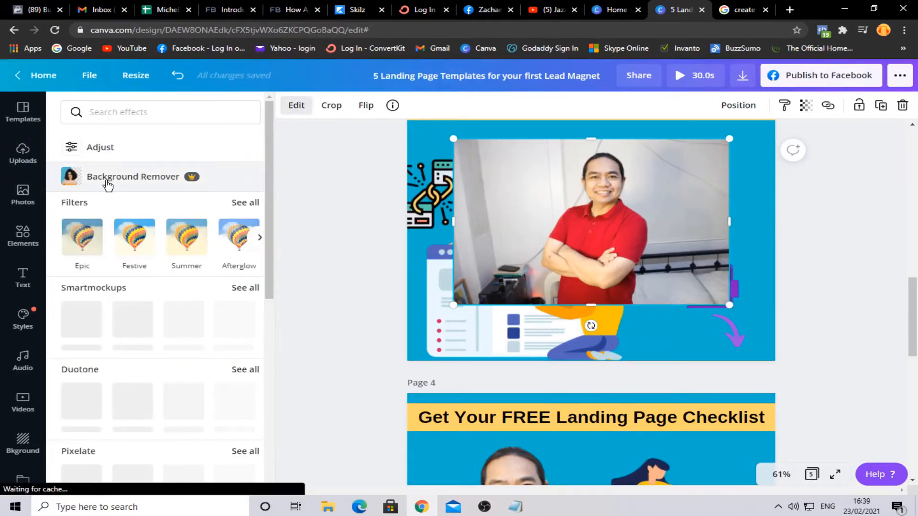
click(132, 178)
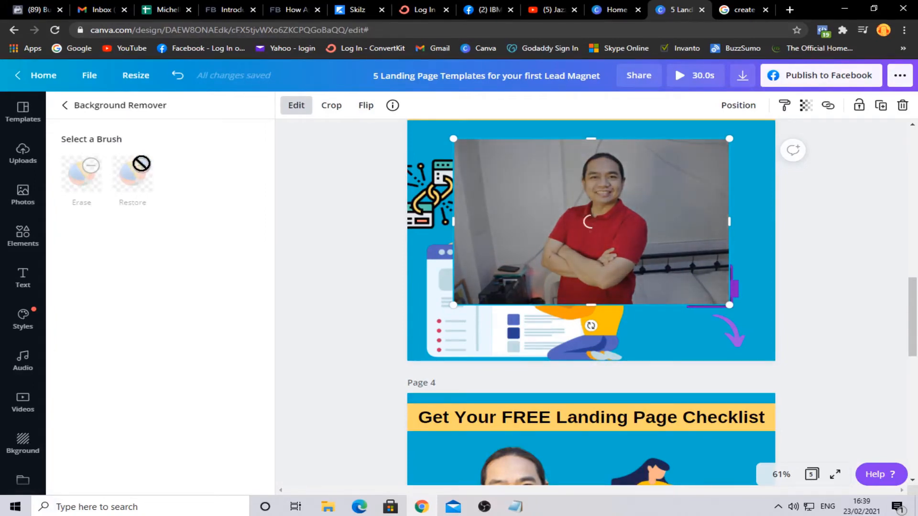
scroll(485, 248, down, 3)
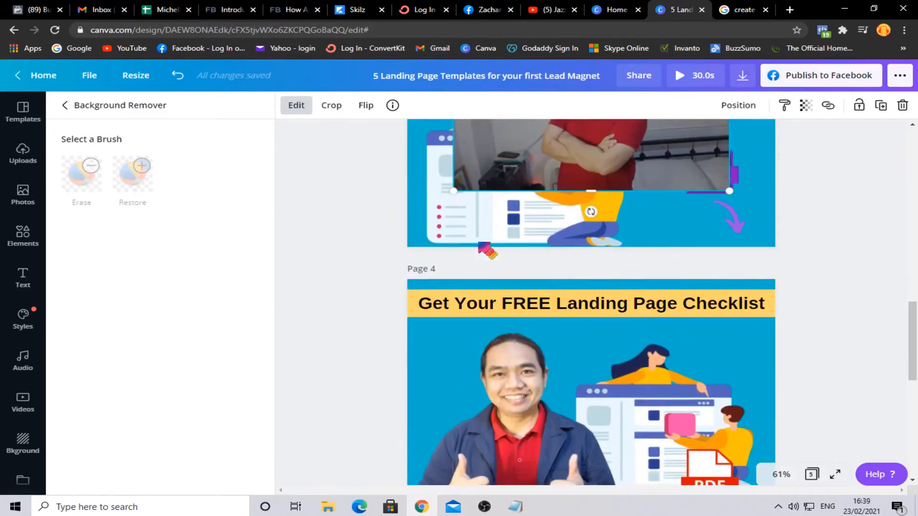
scroll(485, 248, down, 3)
scroll(524, 303, up, 6)
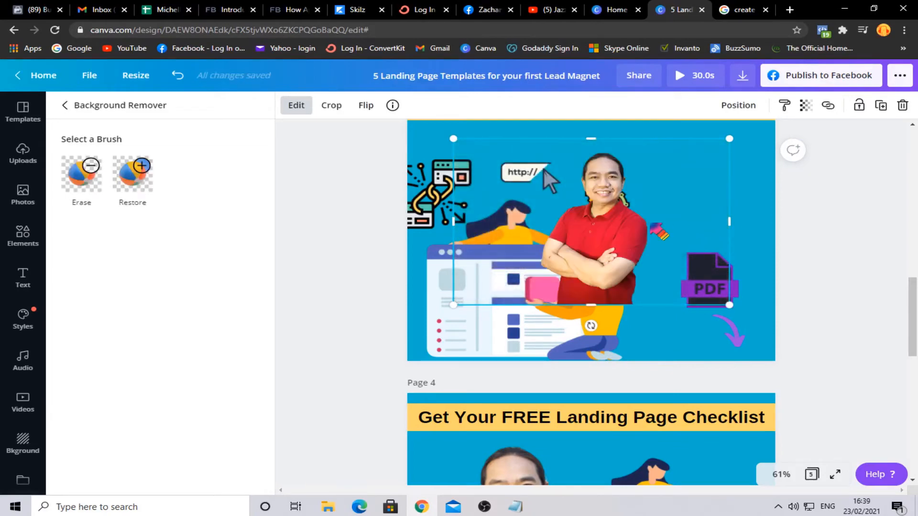
Step: Try the man's cut-out over page 3's PDF icon, enlarged to about 921 × 614 px and one layer backward, and delete it
drag(647, 225, 731, 280)
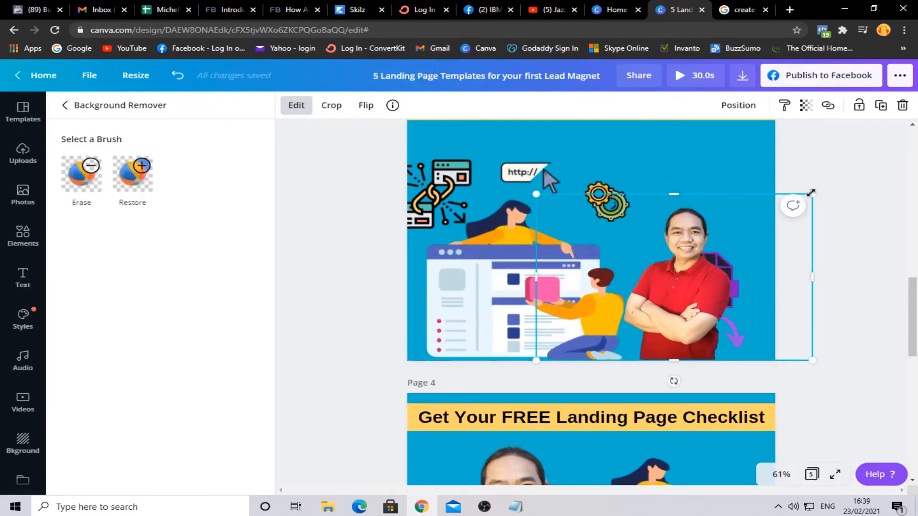
drag(812, 192, 863, 109)
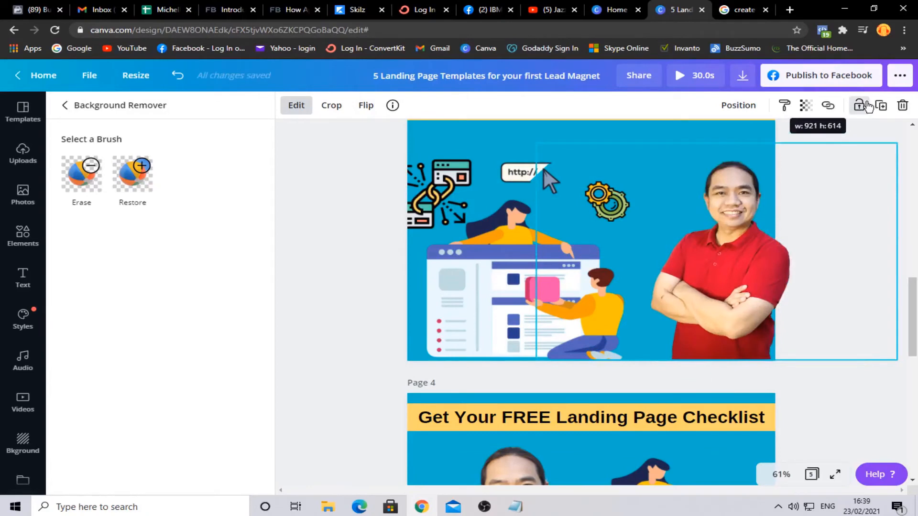
right_click(709, 226)
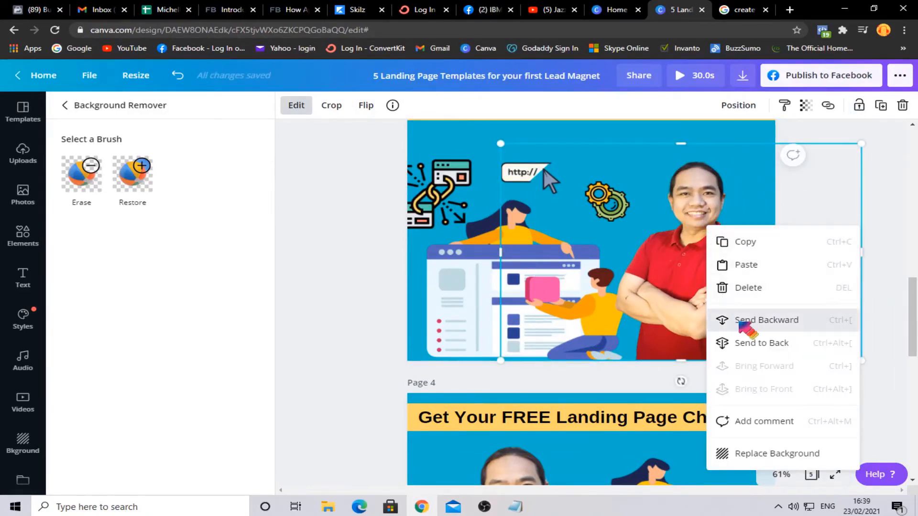
click(740, 321)
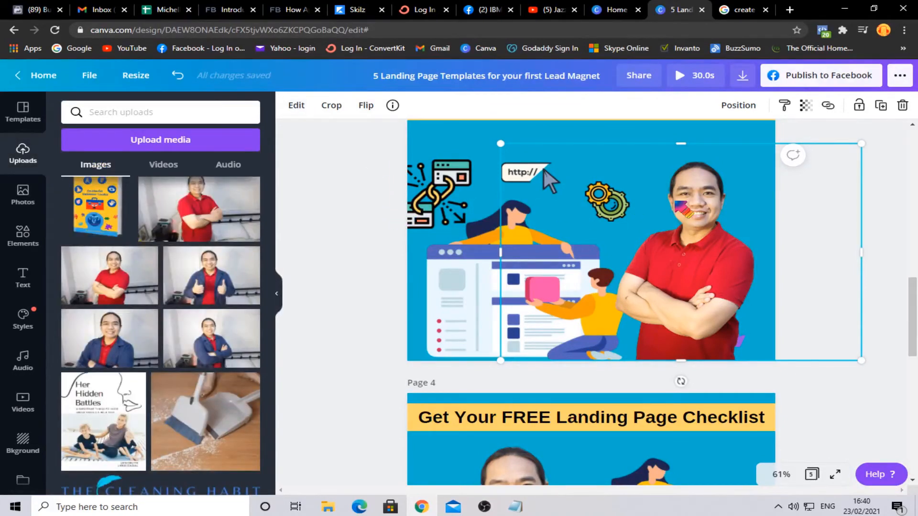
key(Delete)
Step: Send page 3's website-building illustration one layer backward and bring it forward again
scroll(526, 215, down, 1)
click(493, 220)
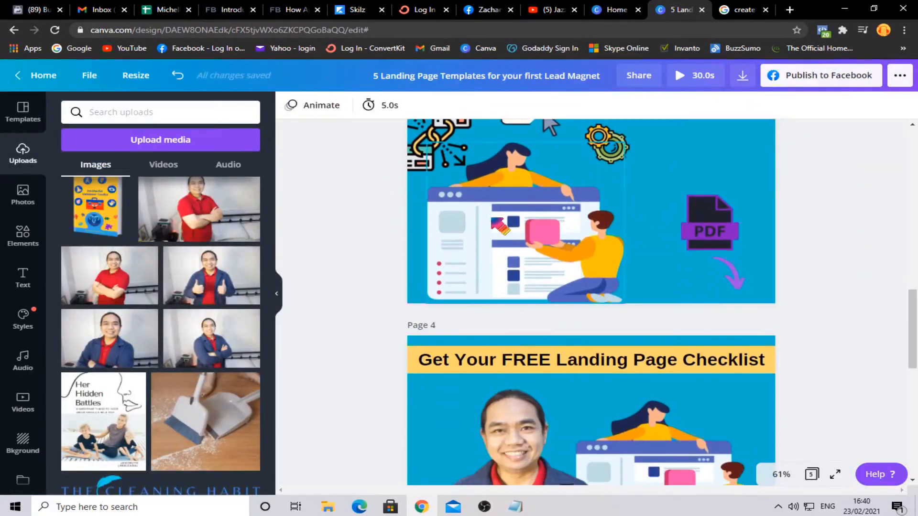
right_click(493, 221)
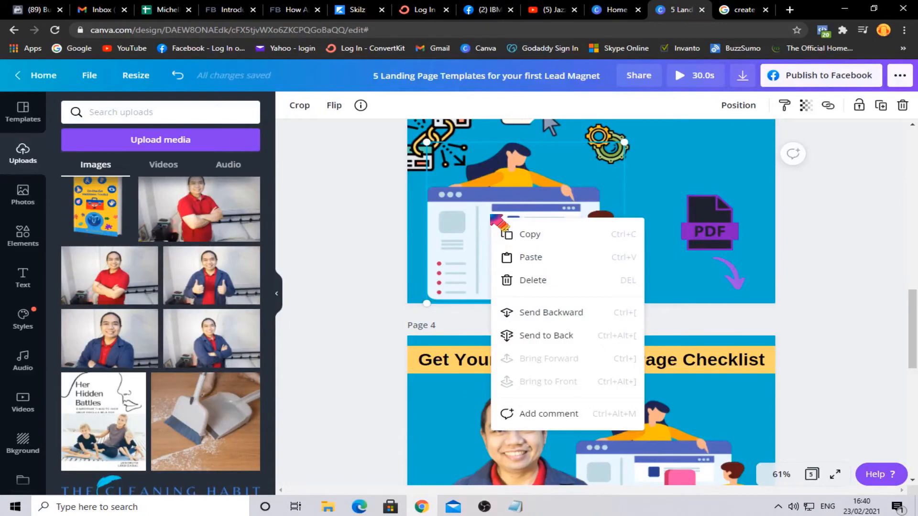
click(536, 313)
right_click(545, 208)
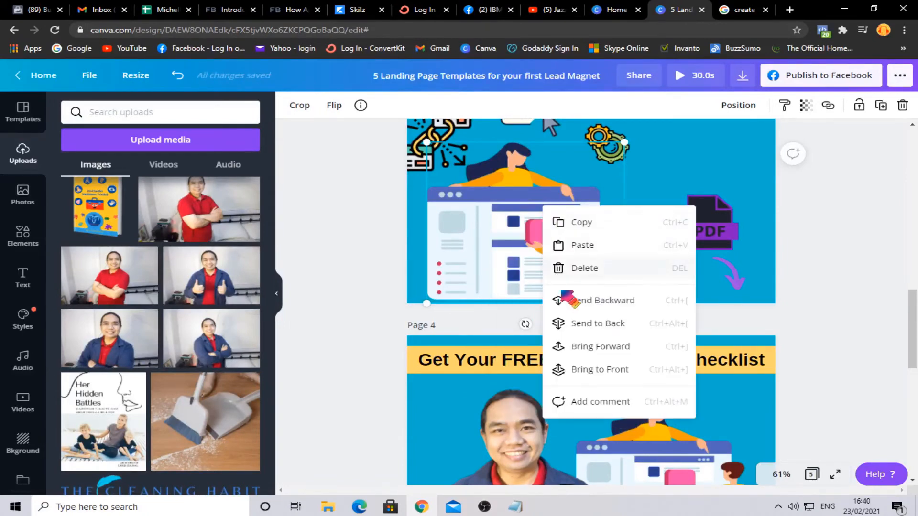
click(583, 348)
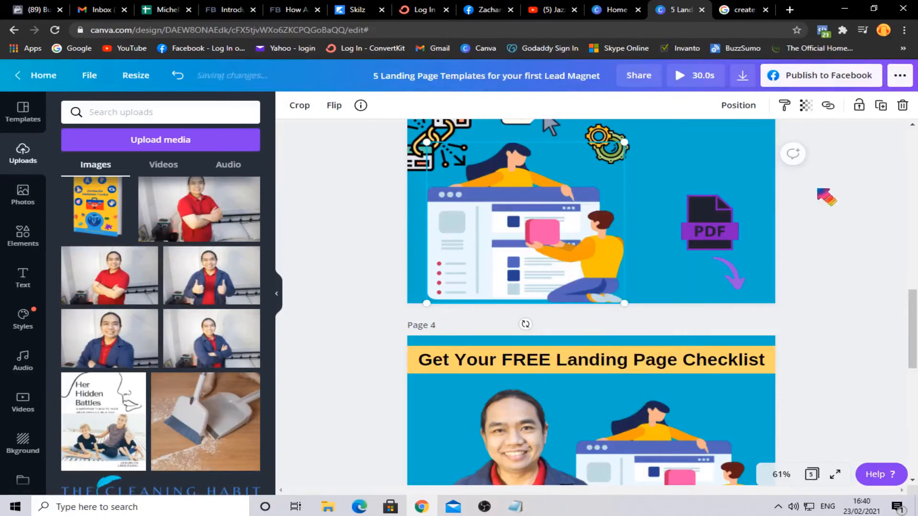
click(868, 237)
Step: Move page 3's gears icon onto the illustration's upper right corner and send the illustration to the back
scroll(593, 239, up, 1)
drag(605, 200, 588, 244)
click(600, 256)
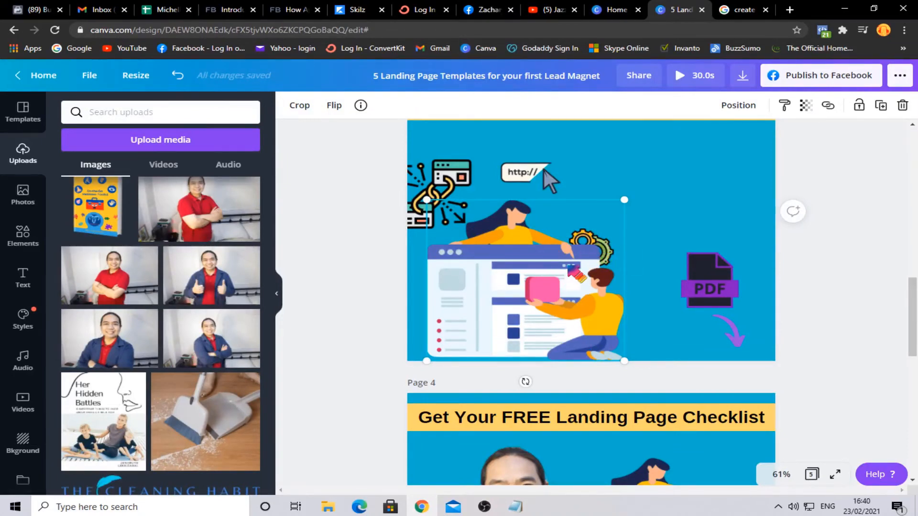
right_click(569, 267)
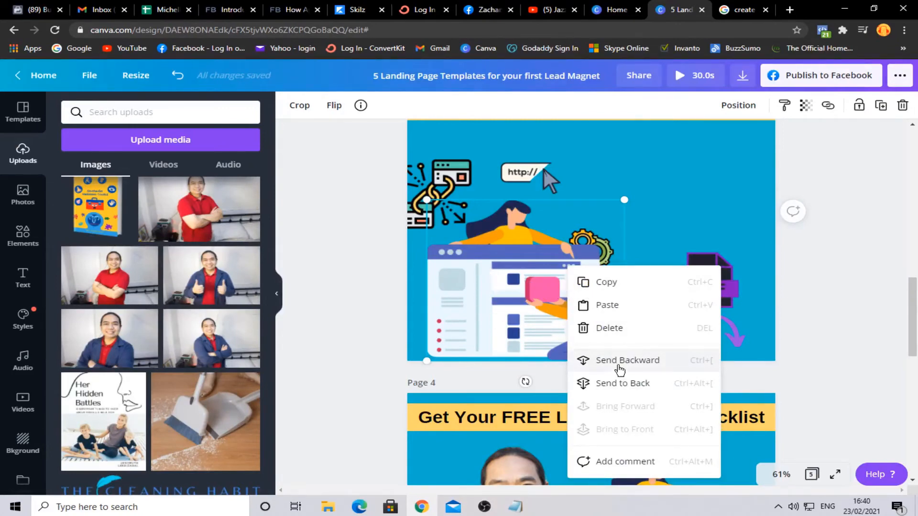
click(616, 364)
right_click(569, 300)
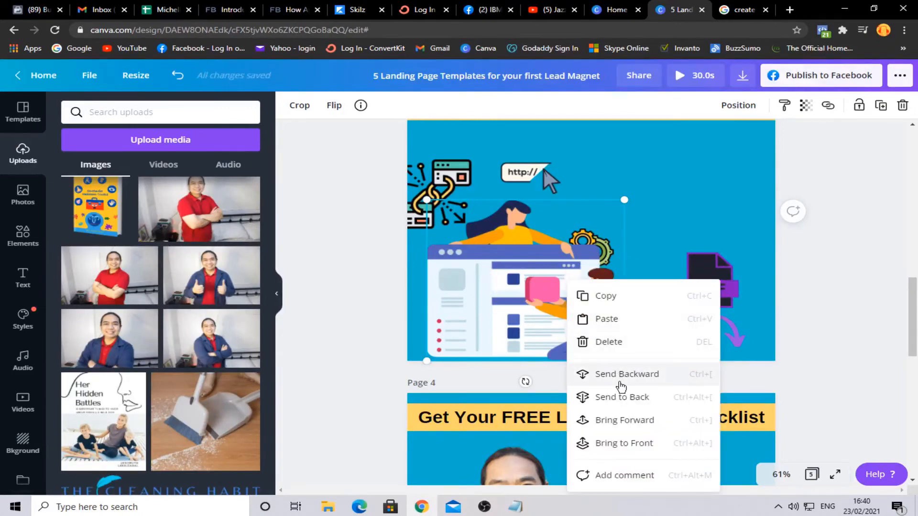
click(620, 398)
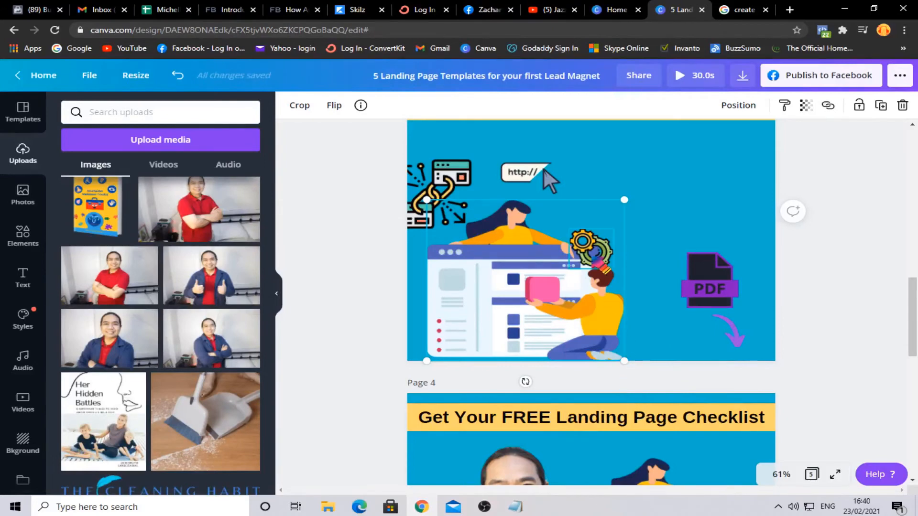
Step: Send the gears icon one layer backward so it sits behind the website-building illustration
mouse_move(592, 259)
mouse_down()
mouse_move(587, 282)
mouse_move(526, 313)
mouse_move(459, 306)
mouse_move(532, 259)
mouse_move(600, 253)
mouse_up()
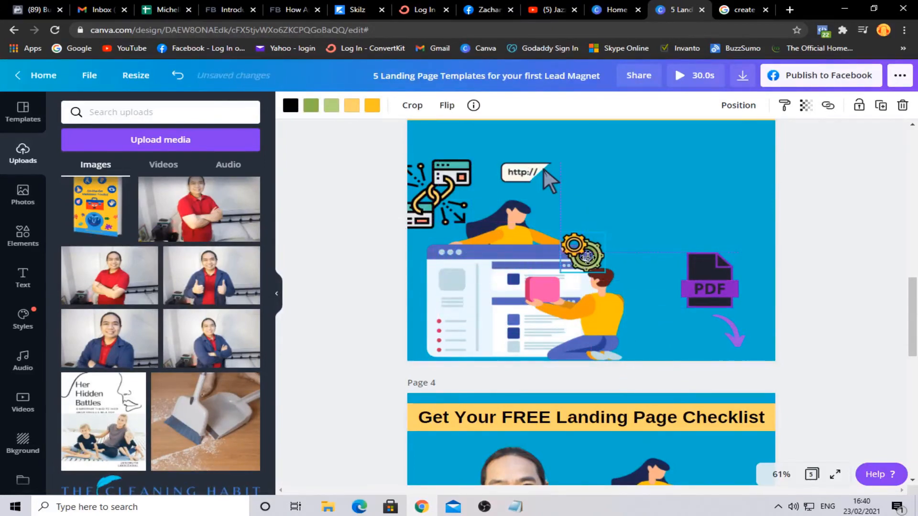
right_click(592, 256)
click(617, 350)
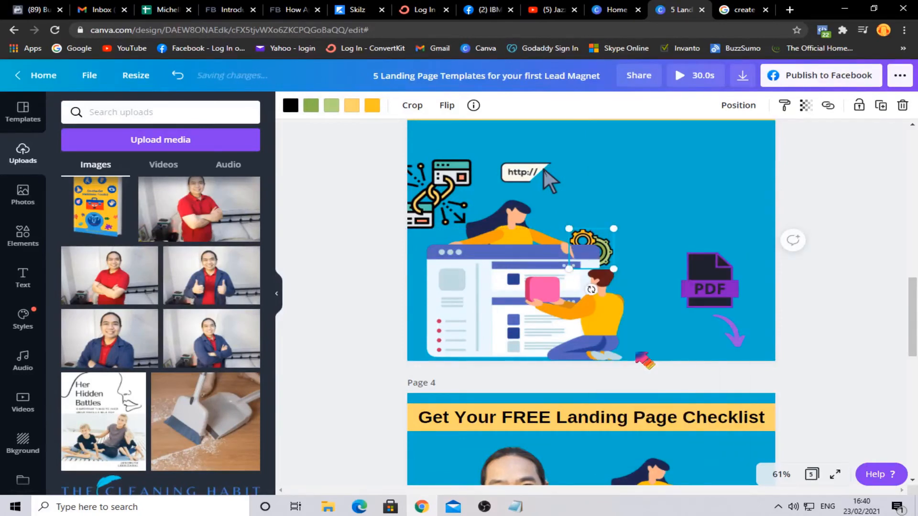
Step: Start a download of the design and set its file type to JPG
scroll(591, 301, down, 6)
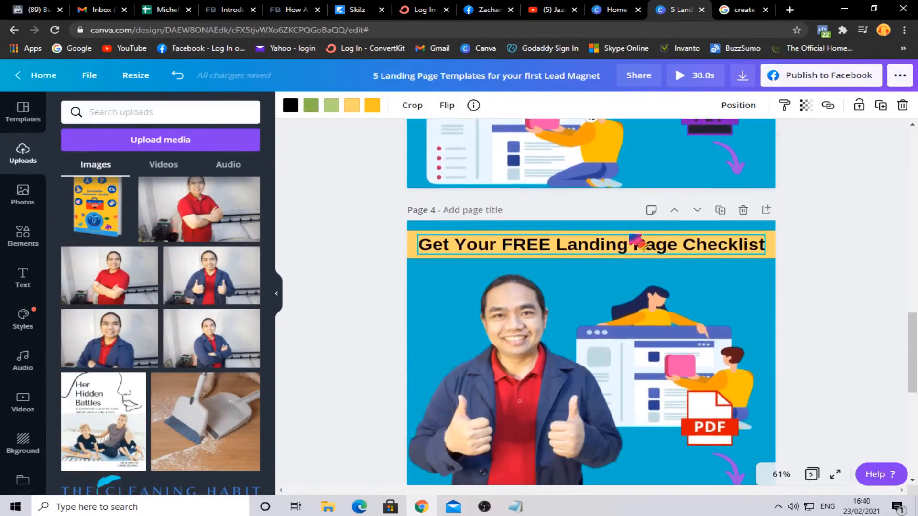
scroll(590, 302, down, 1)
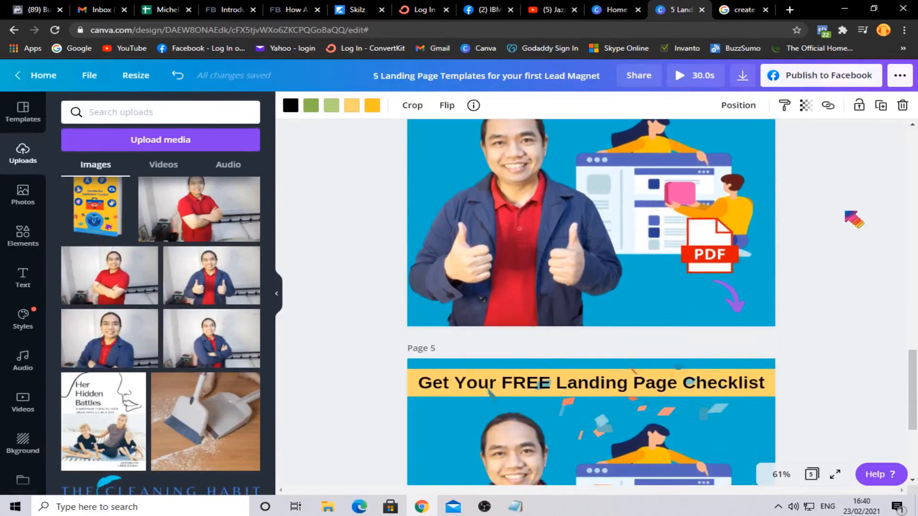
scroll(591, 301, up, 7)
scroll(591, 301, up, 10)
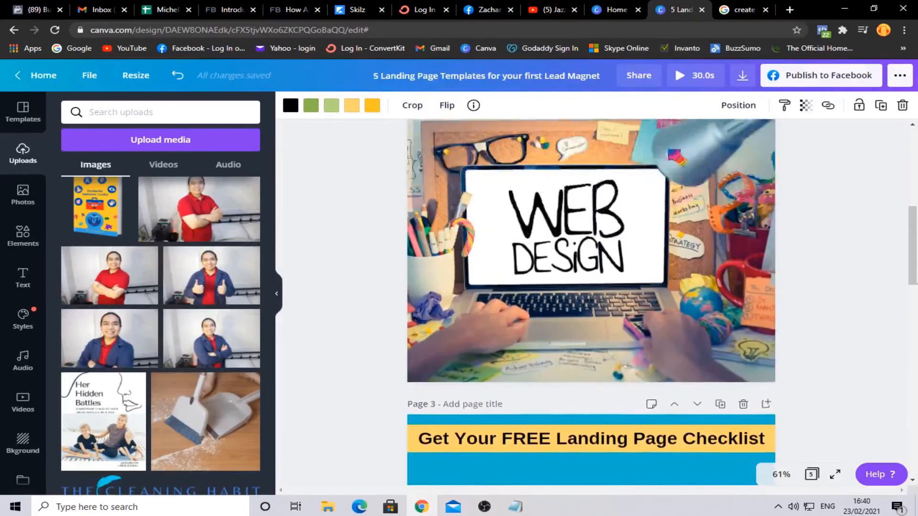
click(742, 77)
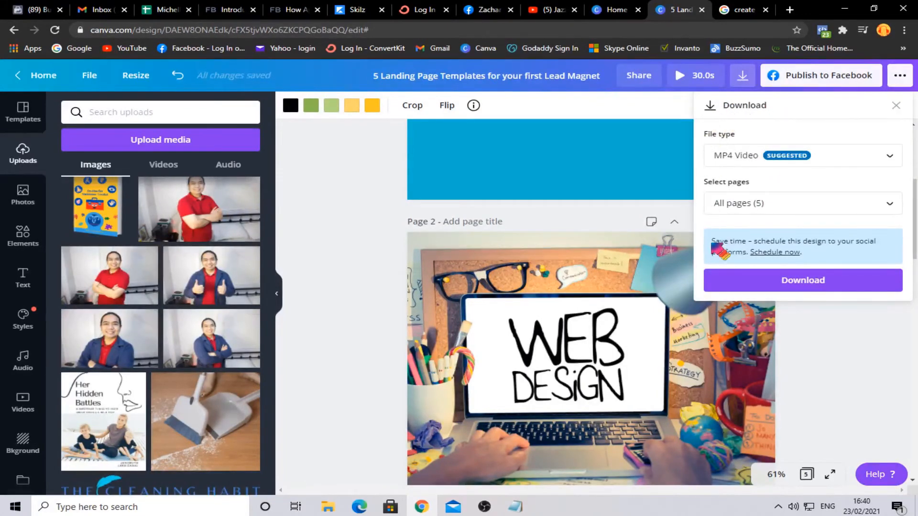
click(802, 156)
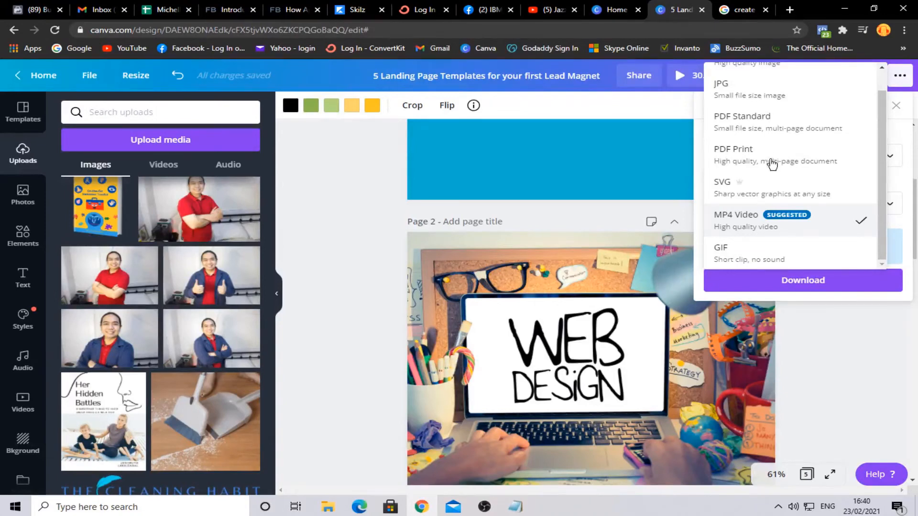
scroll(770, 204, up, 1)
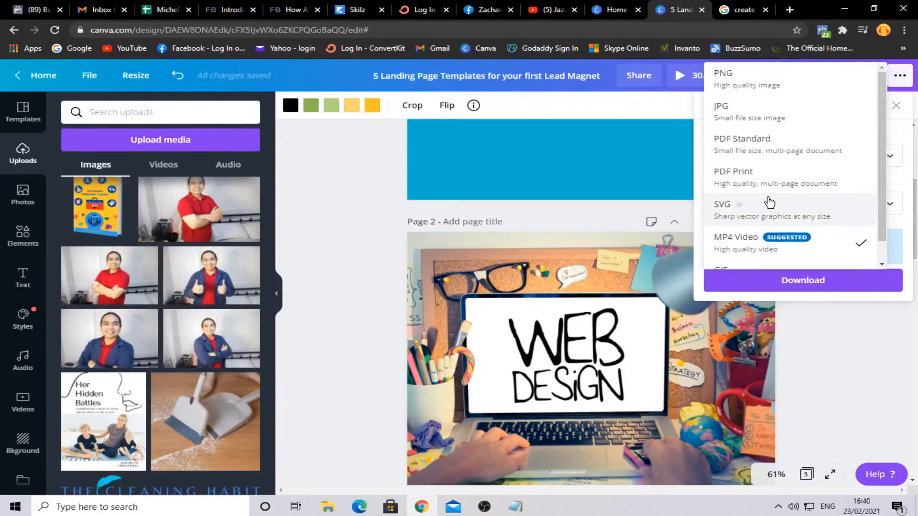
click(743, 114)
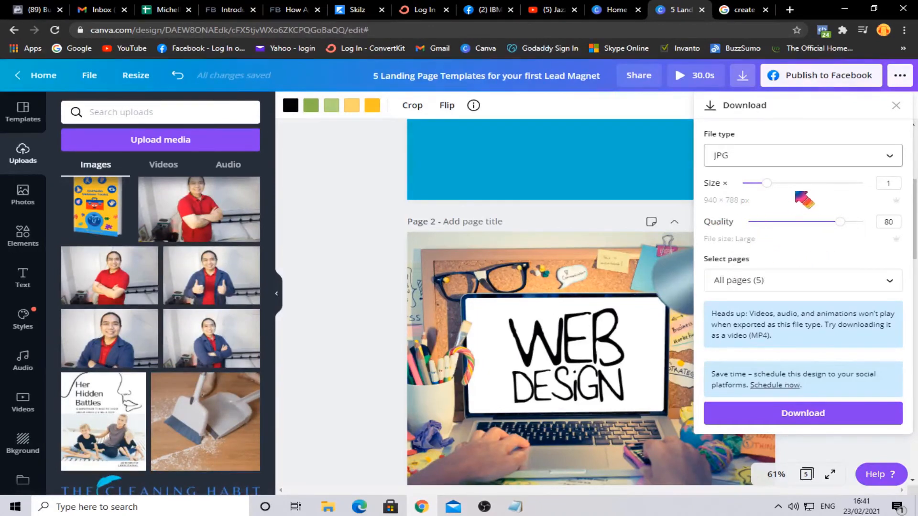
Step: Limit the JPG download to page 2 and download it
click(756, 286)
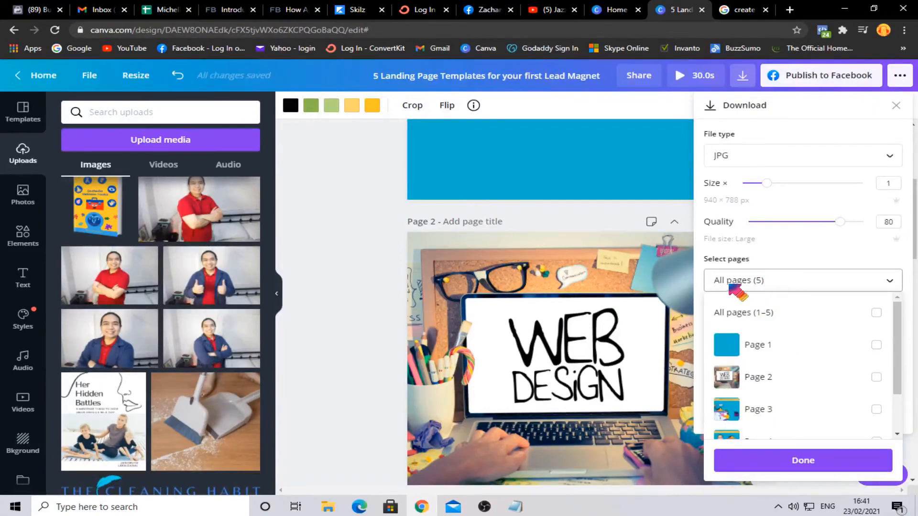
scroll(777, 333, down, 2)
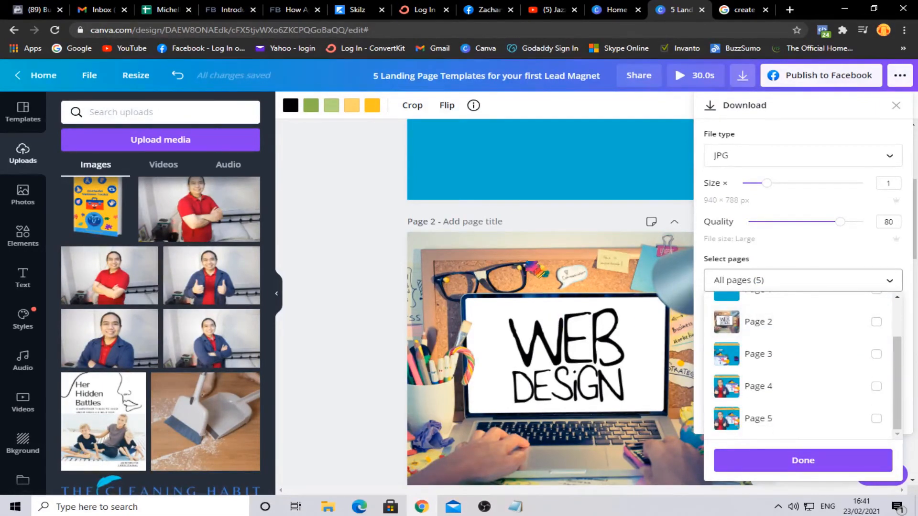
click(762, 321)
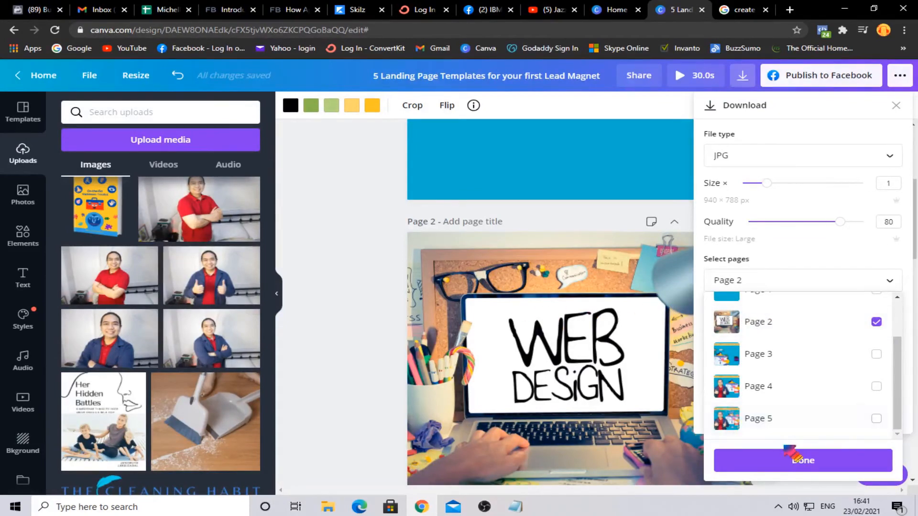
click(785, 462)
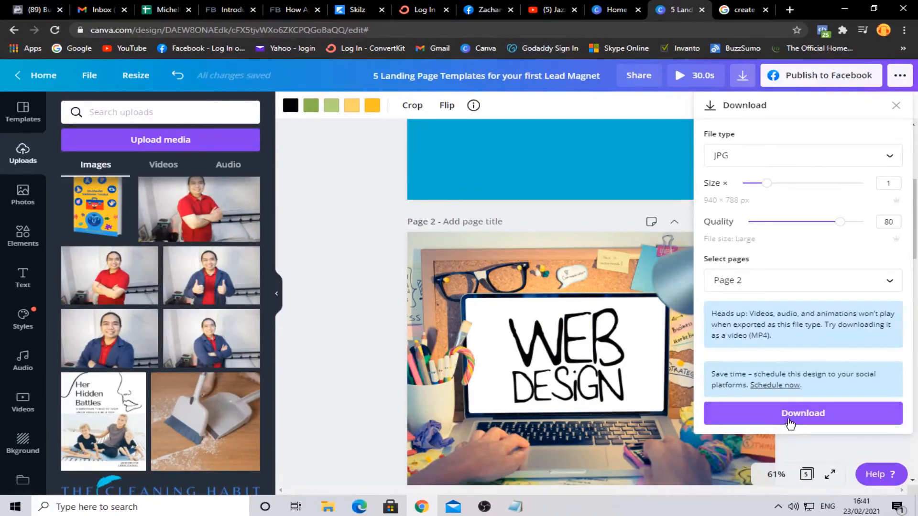
click(790, 423)
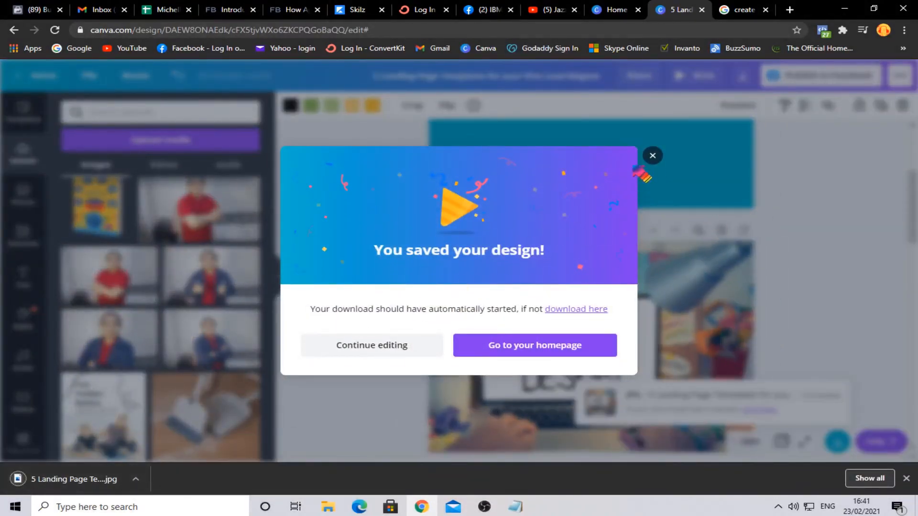
Step: Dismiss the save confirmation, view the downloaded JPG of page 2 in Photos, and close the viewer
click(653, 156)
click(76, 479)
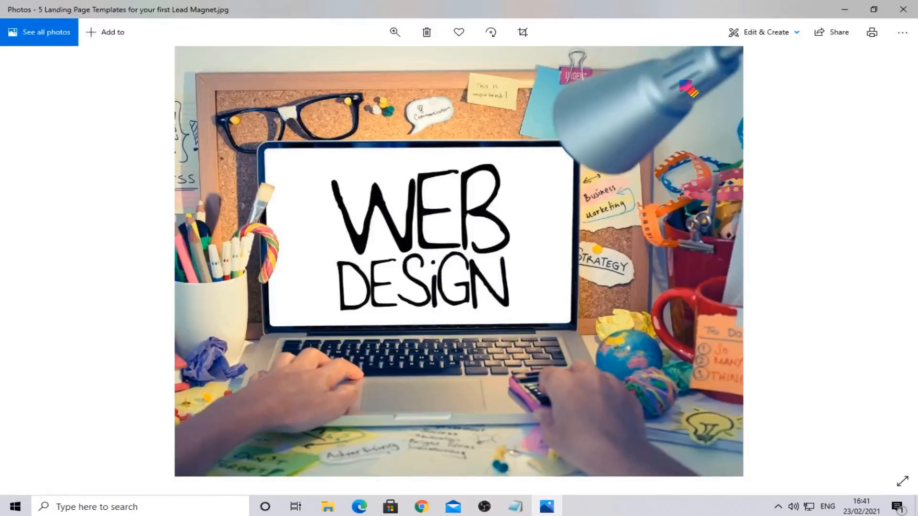
click(903, 9)
Step: On page 5, check the animation filter used for the arrow element search and leave it as is
scroll(791, 241, down, 3)
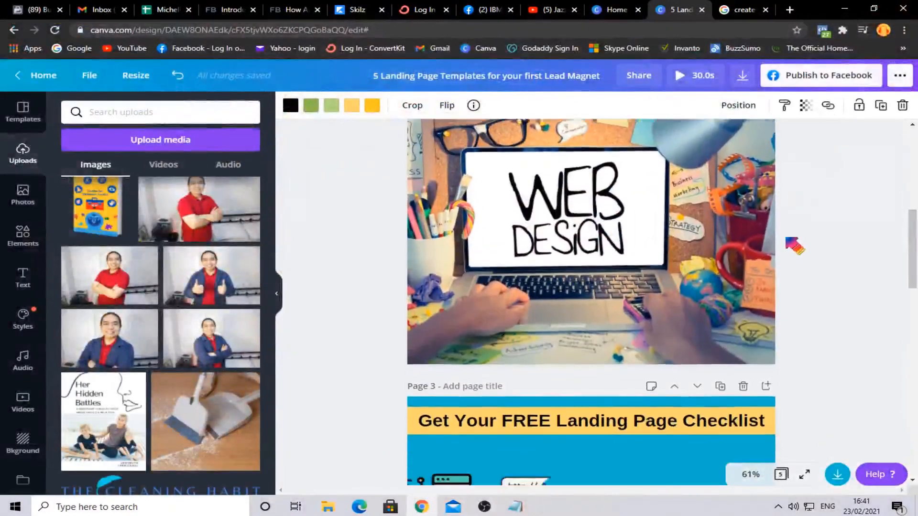
scroll(794, 244, down, 15)
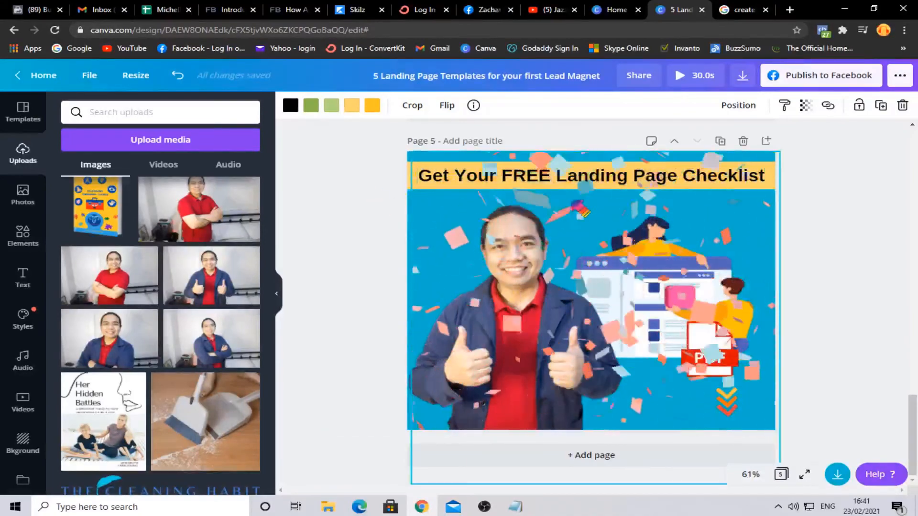
click(23, 236)
click(247, 112)
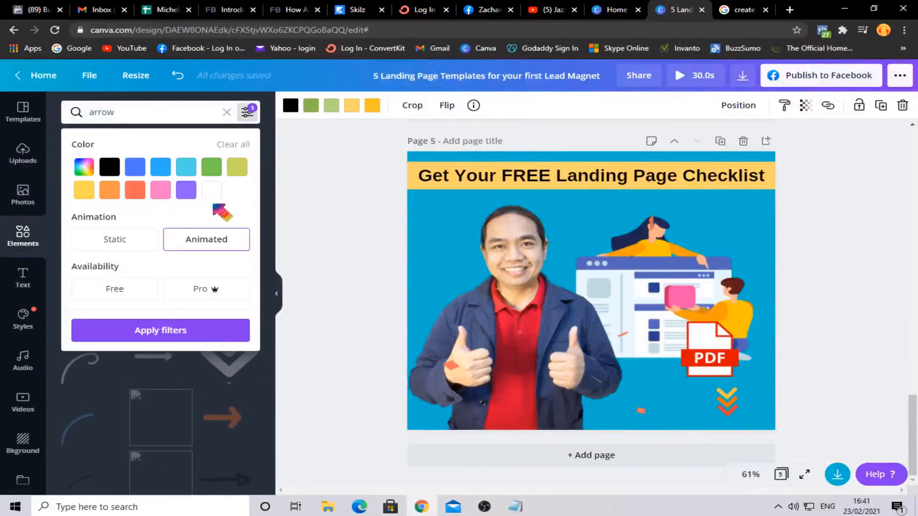
click(356, 172)
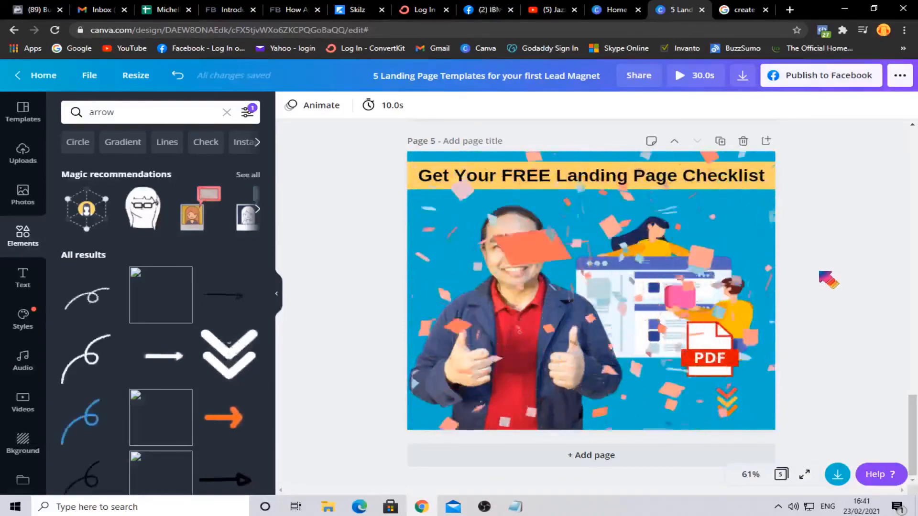
Step: Set up an MP4 Video download that includes only page 5
click(742, 75)
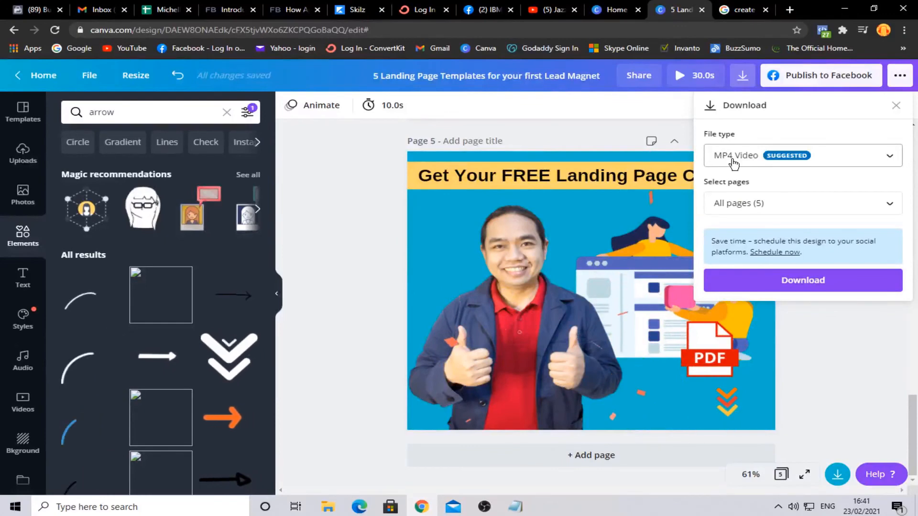
click(751, 204)
scroll(774, 335, down, 2)
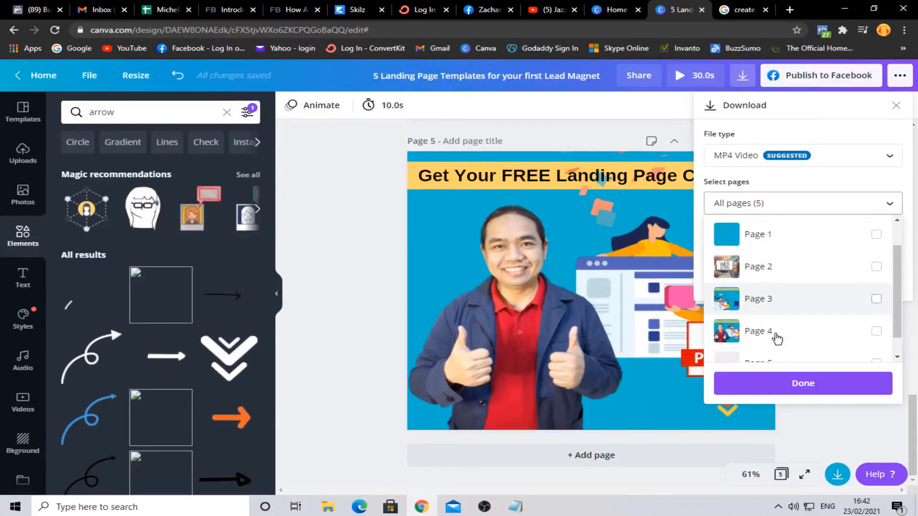
click(767, 342)
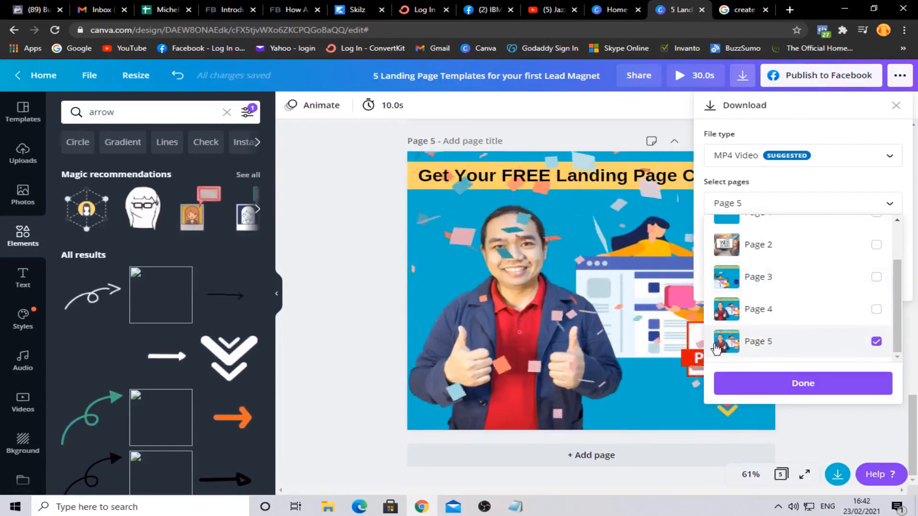
scroll(759, 296, up, 2)
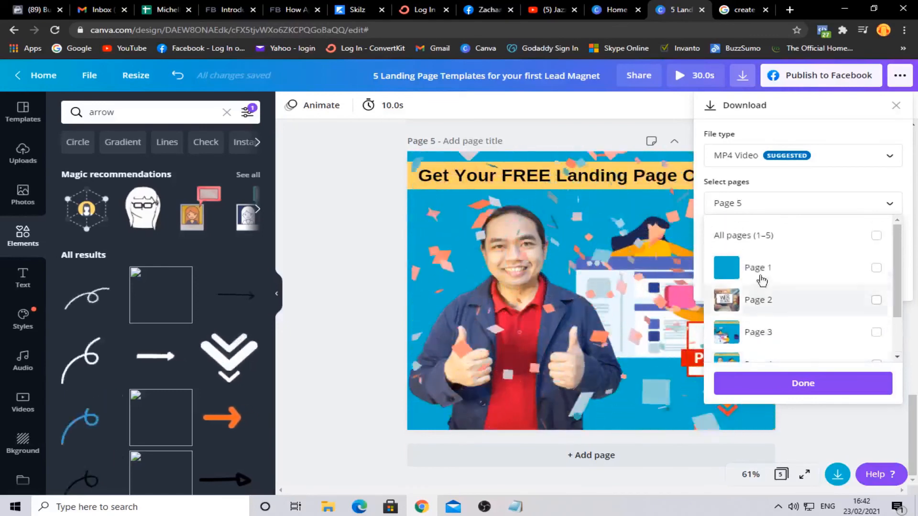
scroll(767, 268, down, 2)
scroll(766, 268, up, 3)
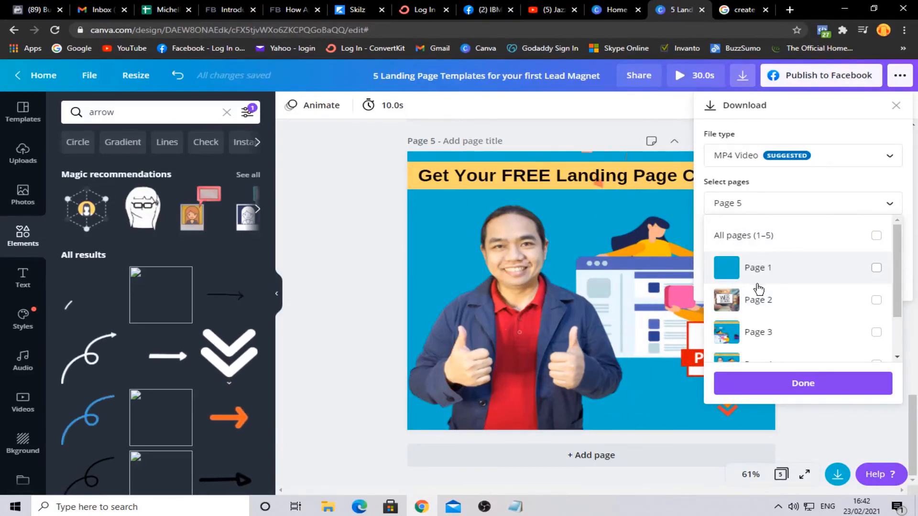
scroll(763, 306, down, 2)
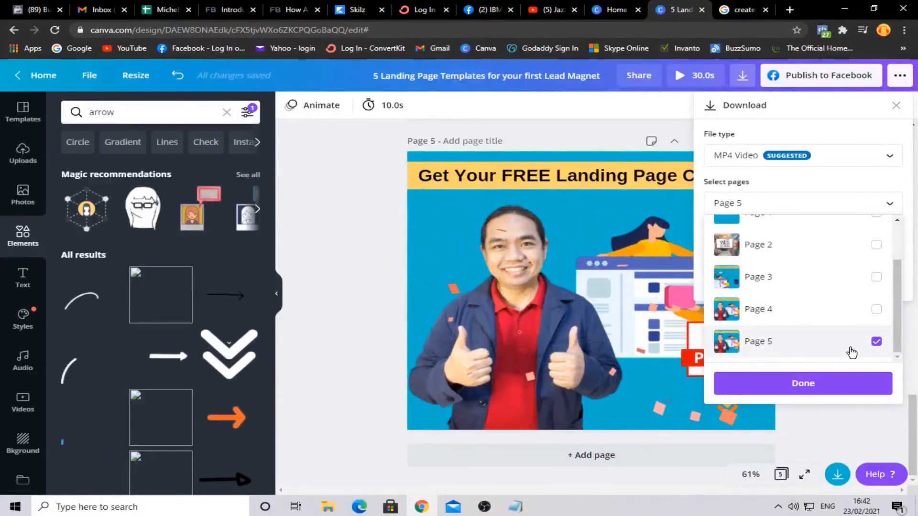
click(786, 383)
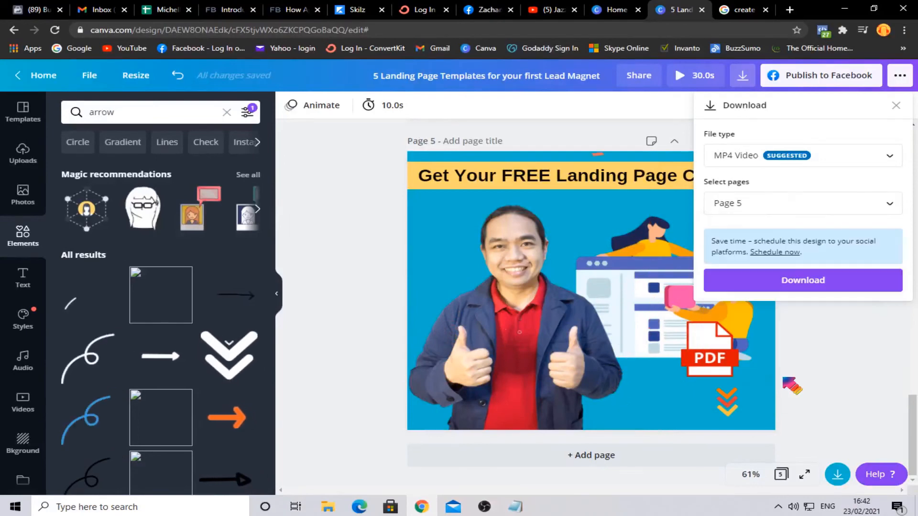
Step: Download page 5 as an MP4 video and dismiss the save confirmation
click(775, 280)
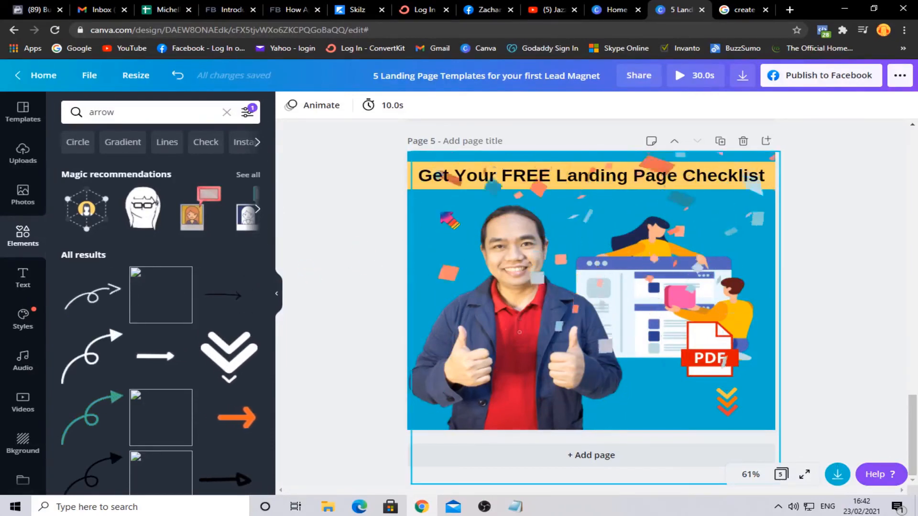
scroll(437, 219, up, 7)
scroll(352, 256, up, 5)
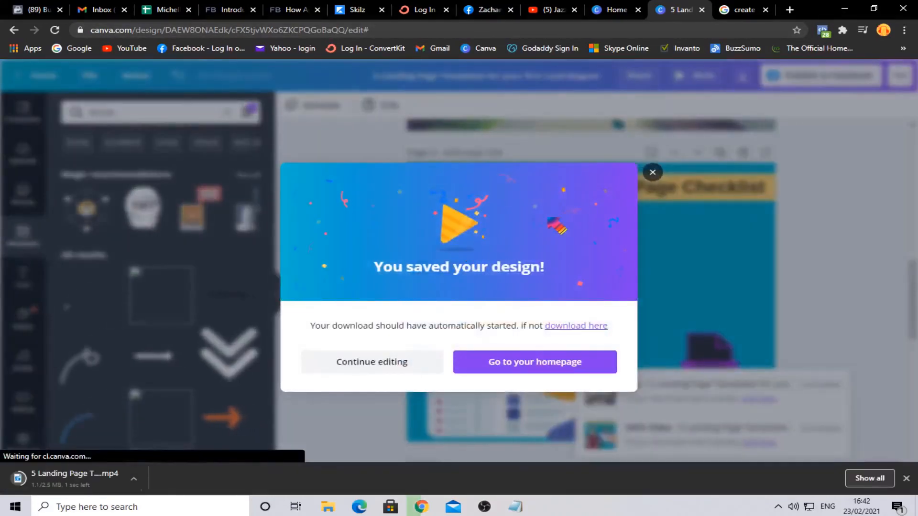
click(655, 155)
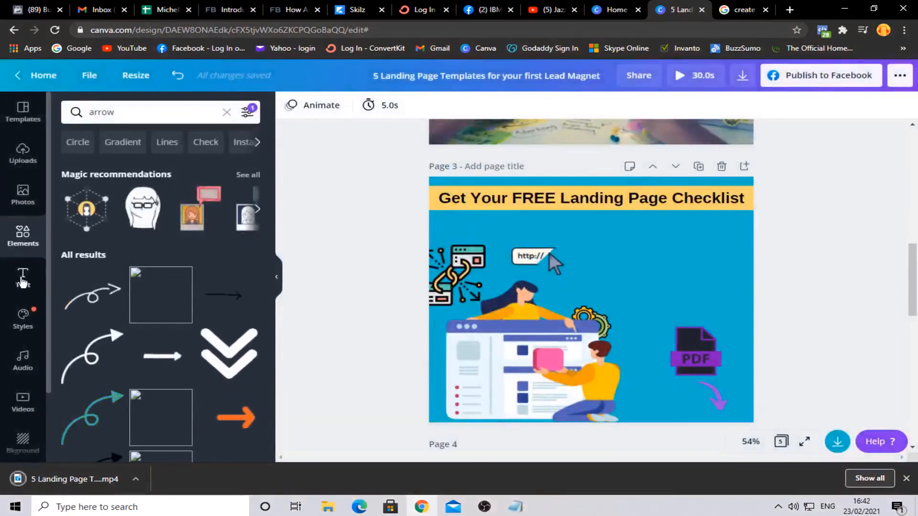
Step: Add a heading to page 3 that reads "Type Headline here"
click(22, 279)
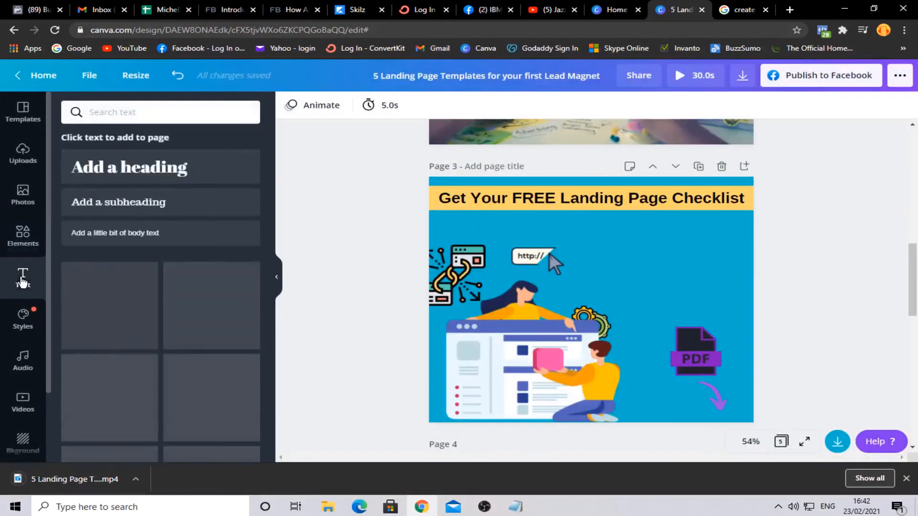
click(178, 169)
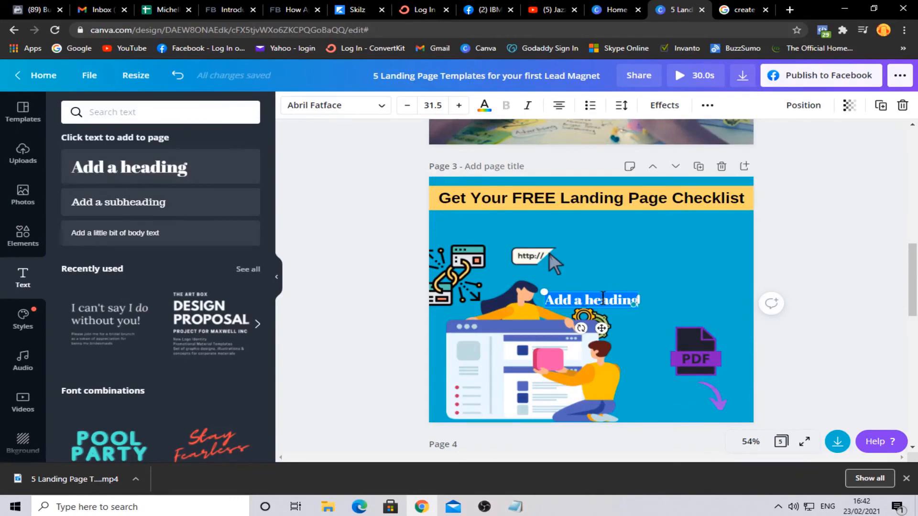
triple_click(592, 298)
text(Type)
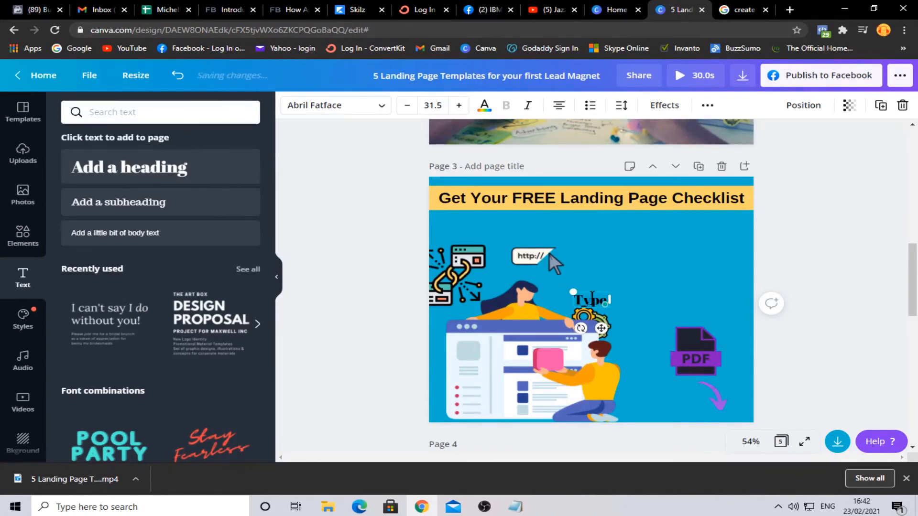
text( Headline)
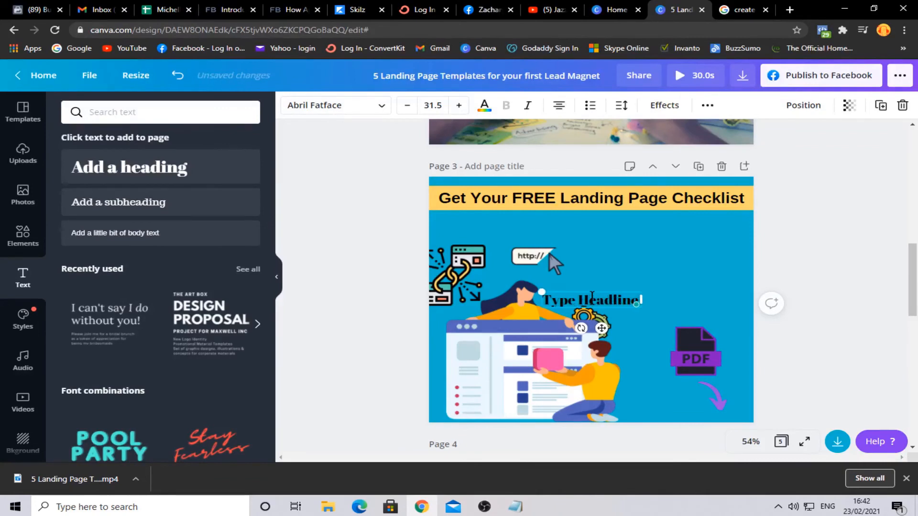
text( here)
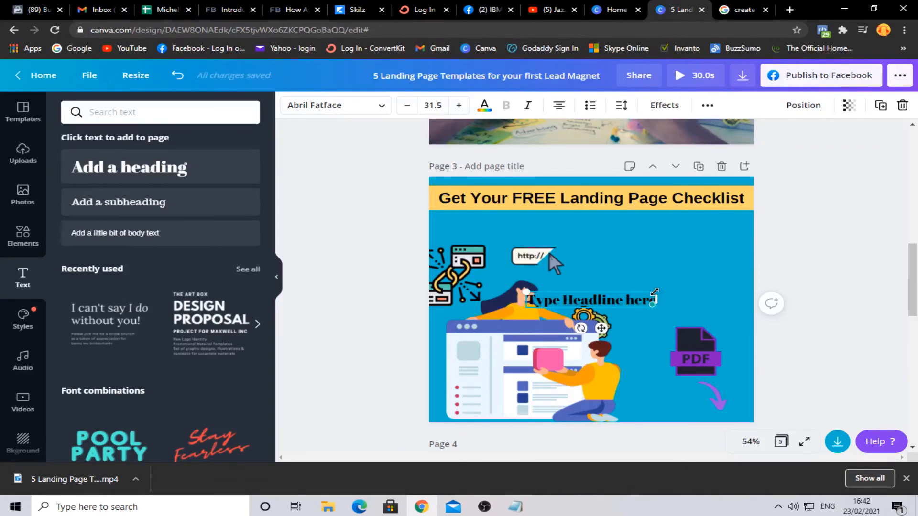
Step: Resize the new heading to about 32.8 and place it centred just below page 3's yellow title banner
drag(654, 291, 722, 238)
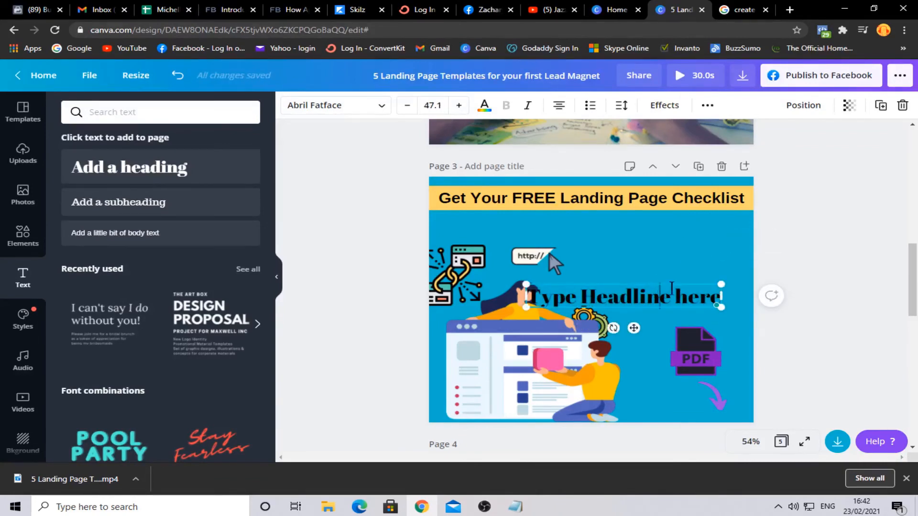
drag(722, 280, 610, 217)
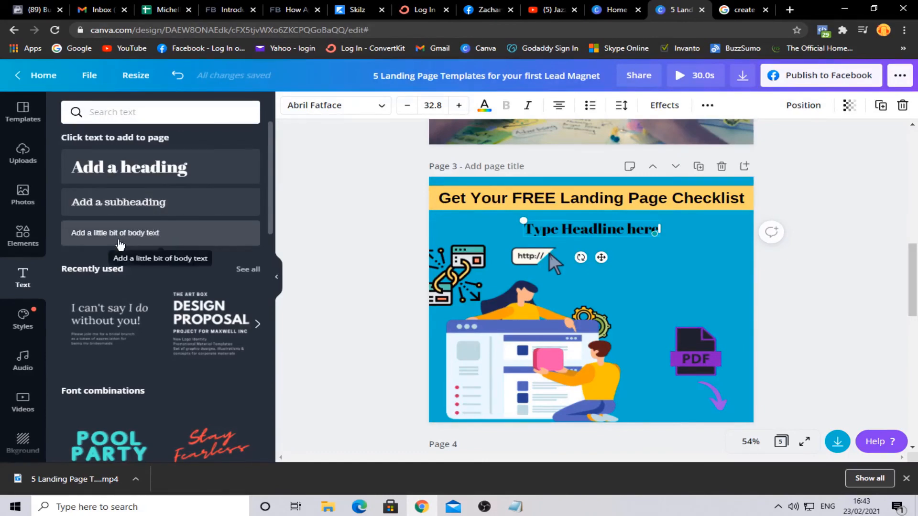
scroll(120, 245, down, 1)
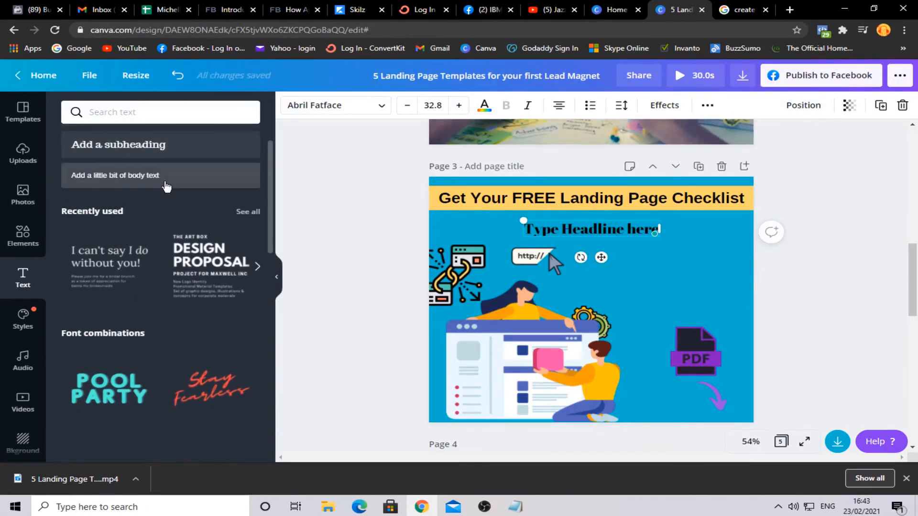
Step: Add small body text reading "#followmenow" to page 3 and place it at the page's bottom-left corner
drag(169, 185, 544, 239)
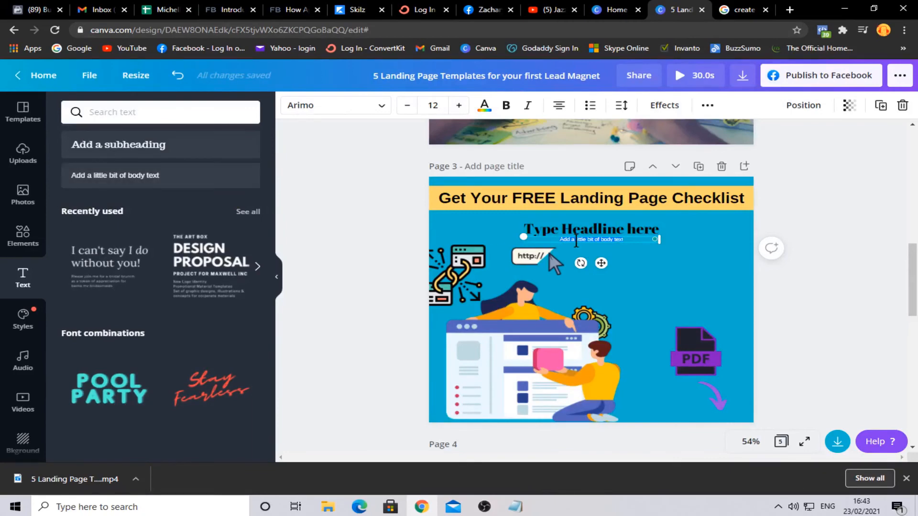
key(BackSpace)
drag(629, 239, 489, 412)
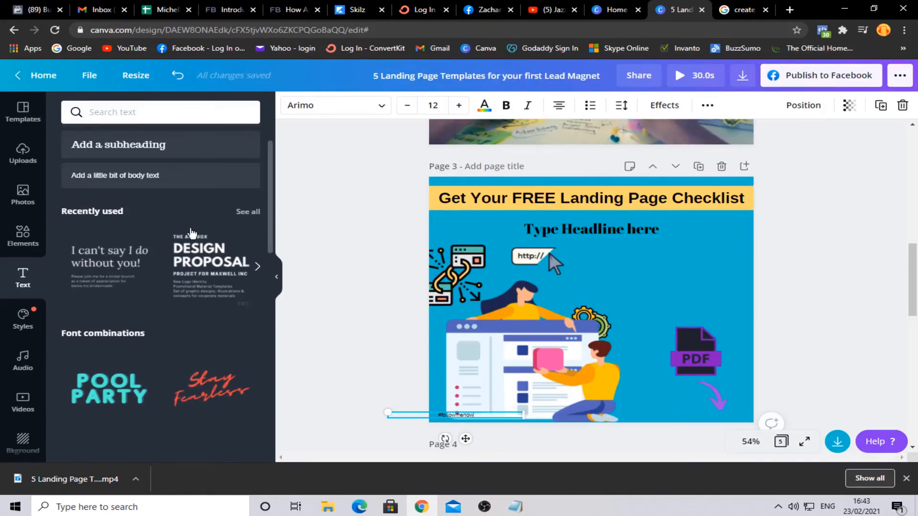
Step: Browse the available font combinations, then the brand kit and trending style palettes
scroll(172, 239, down, 4)
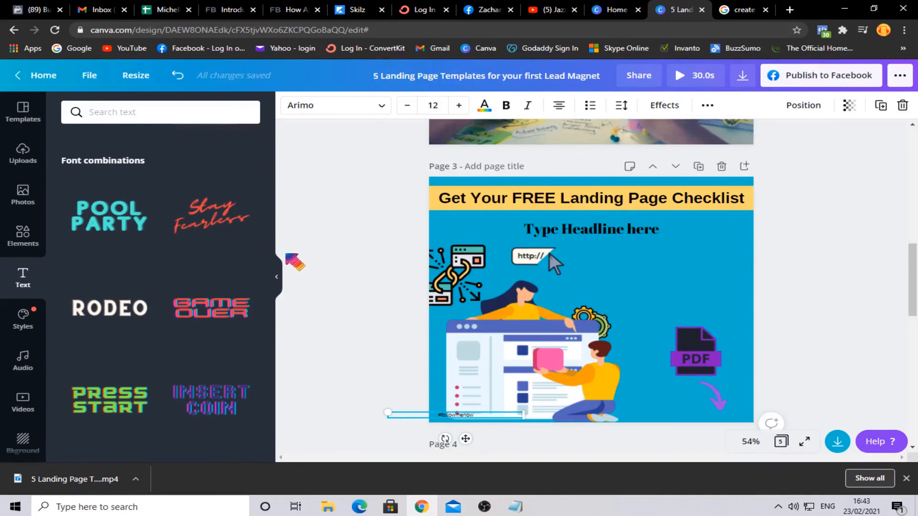
scroll(164, 205, down, 5)
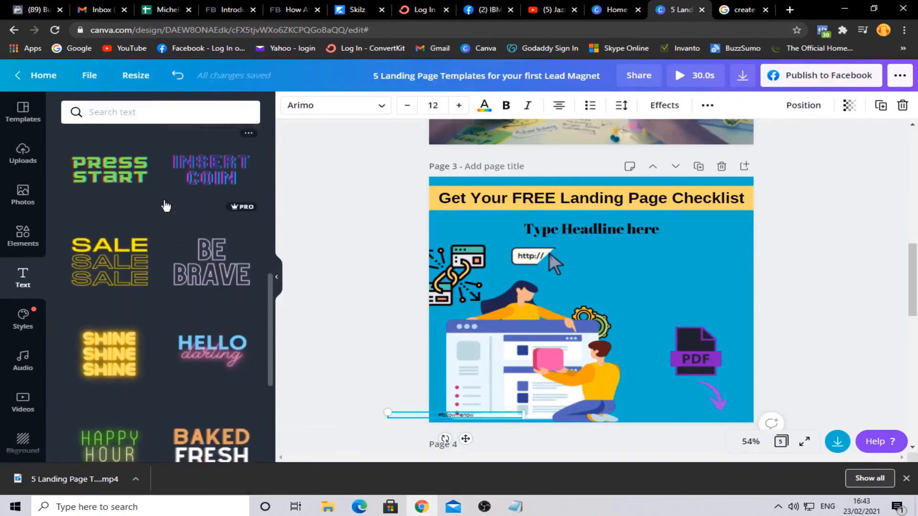
scroll(164, 204, down, 3)
click(22, 319)
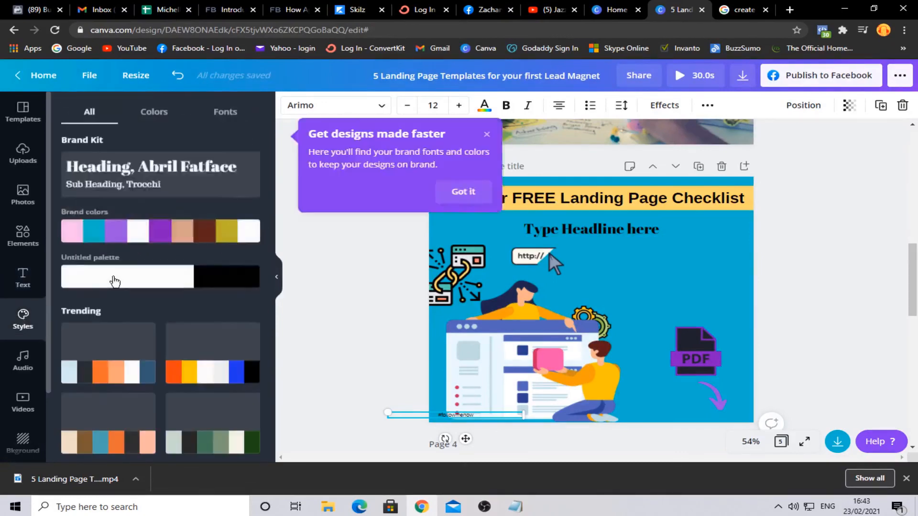
scroll(165, 231, down, 4)
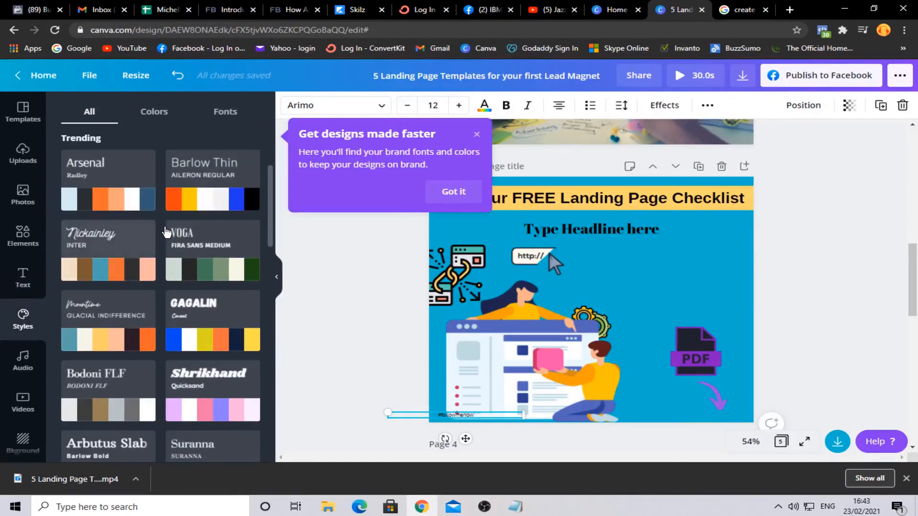
scroll(167, 233, up, 4)
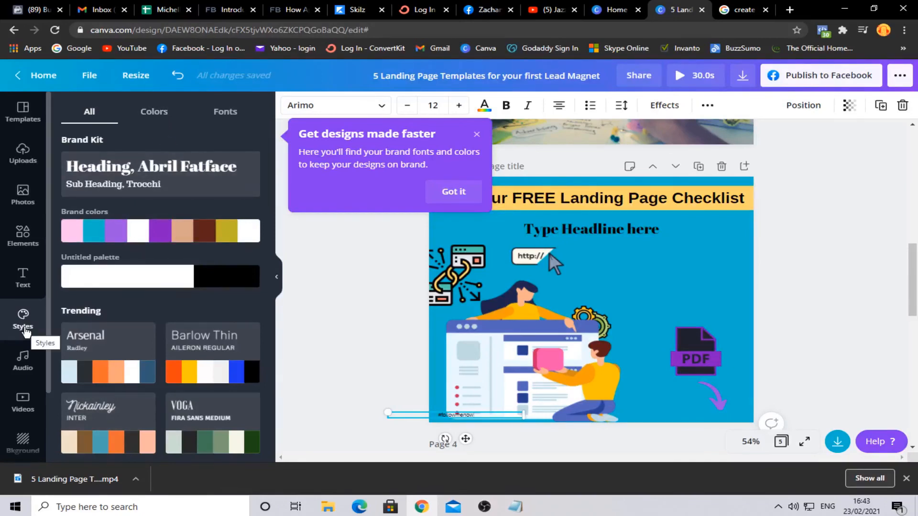
Step: Browse the audio track library and the stock video collection
click(24, 359)
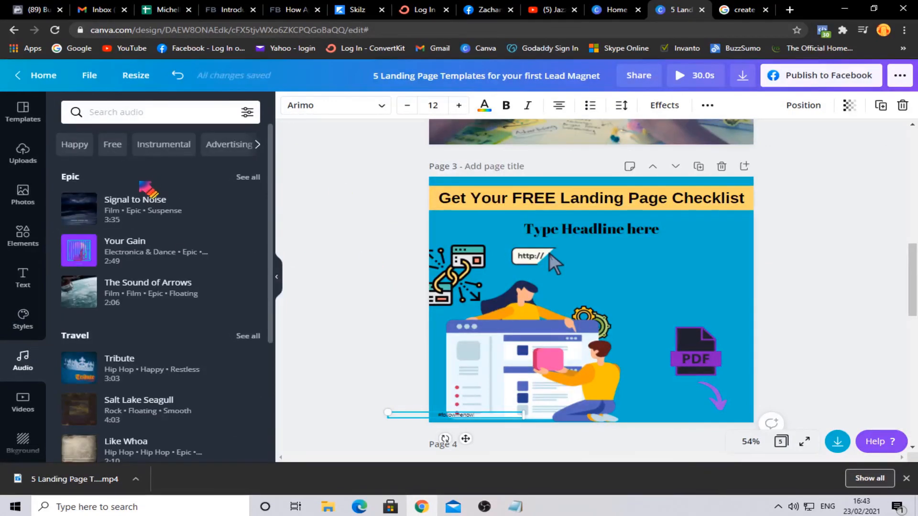
scroll(246, 217, down, 2)
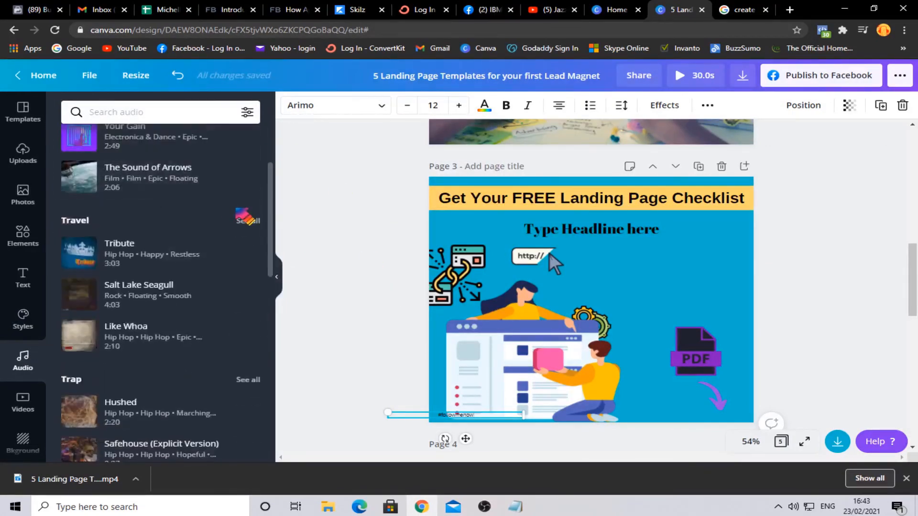
scroll(246, 216, down, 5)
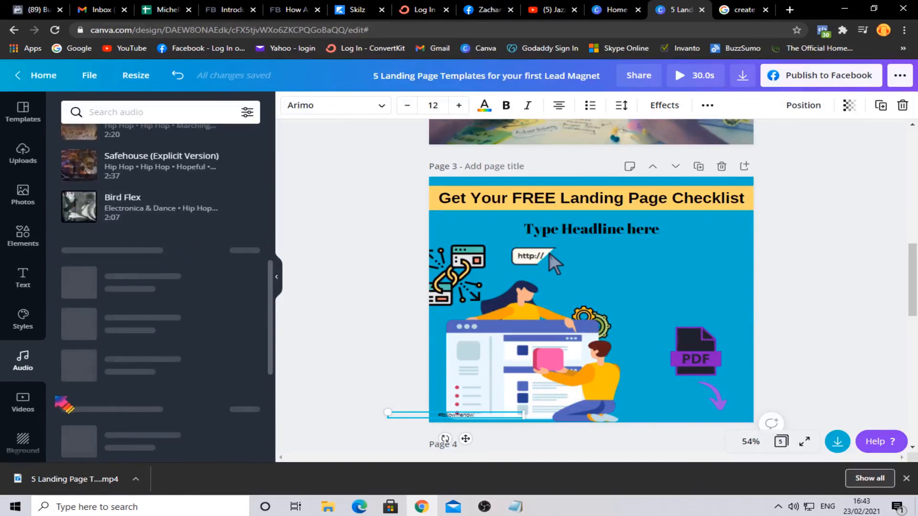
click(33, 405)
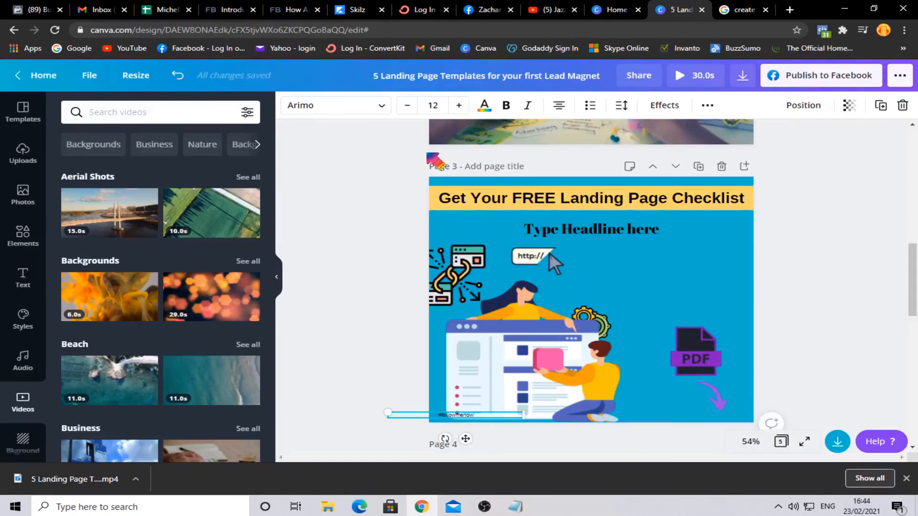
Step: Play the downloaded MP4 of the landing page checklist ad in the video player and close it
scroll(828, 222, up, 10)
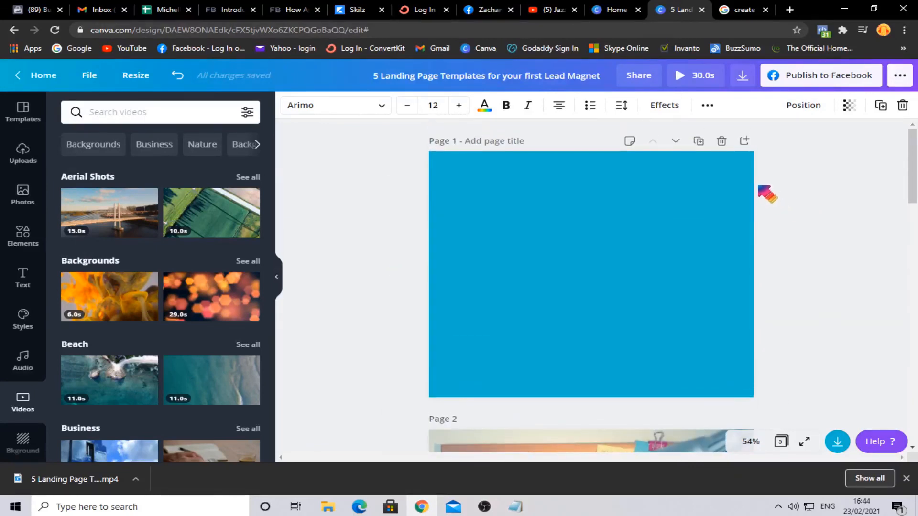
scroll(563, 264, down, 5)
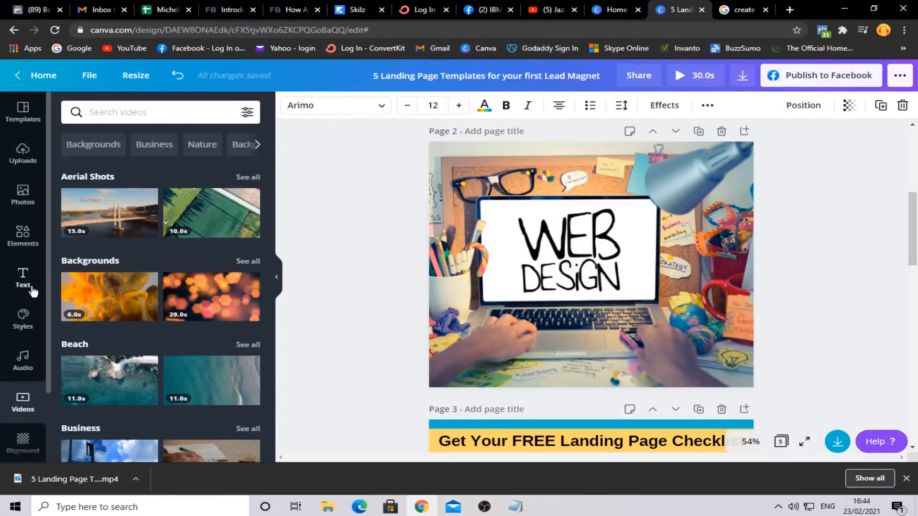
click(79, 478)
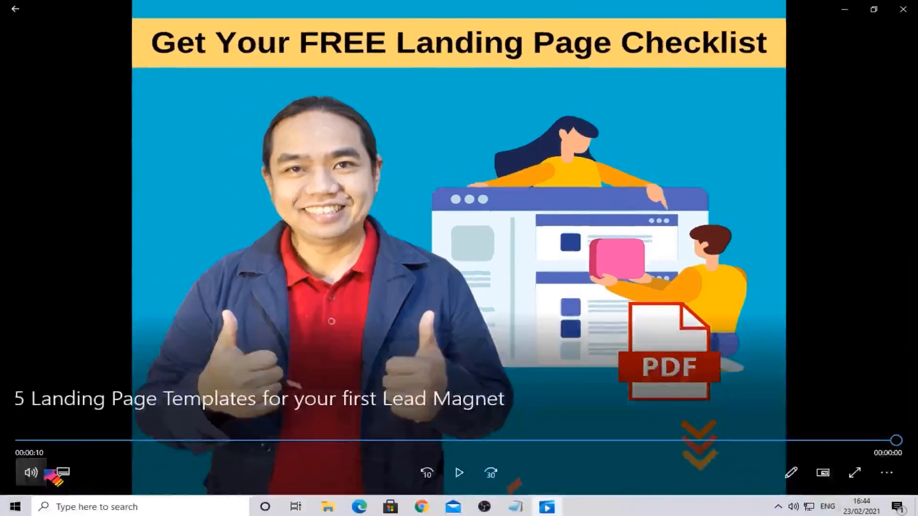
click(903, 10)
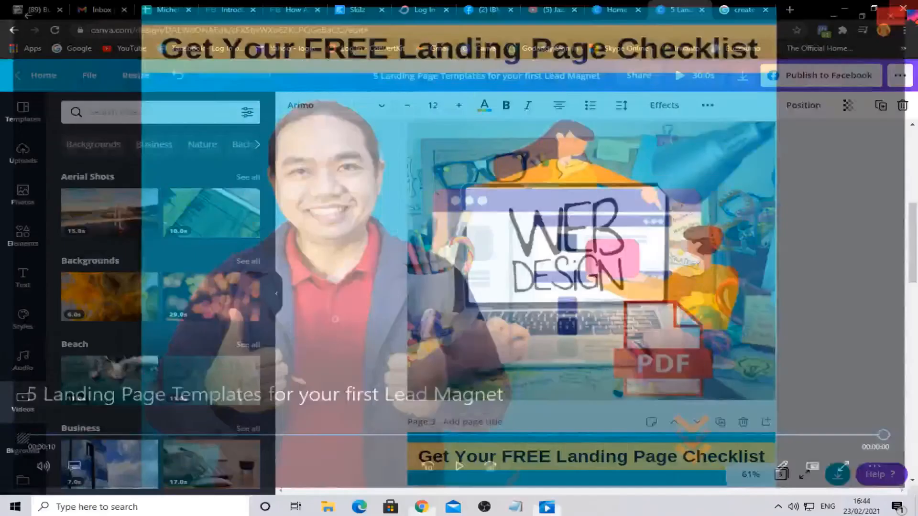
Step: Review the static ad on page 4 and the animated ad with confetti on page 5
scroll(840, 215, down, 5)
scroll(834, 212, down, 4)
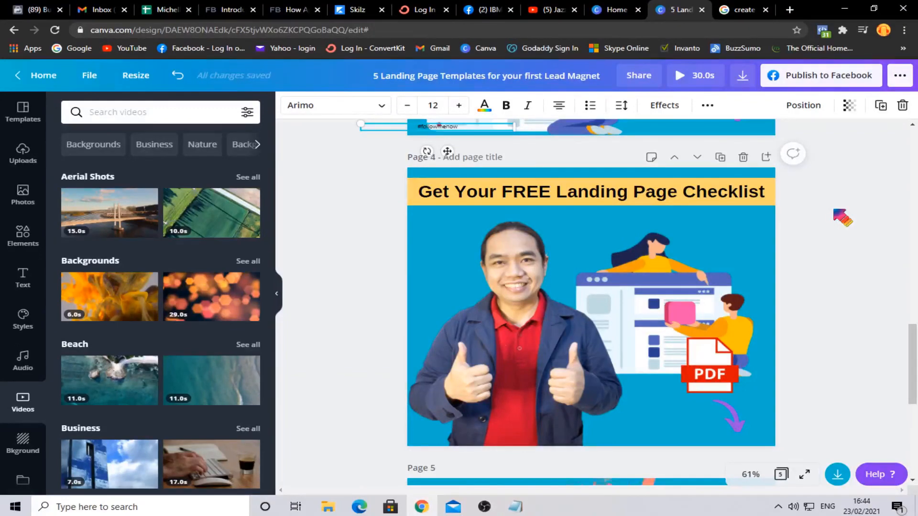
scroll(842, 217, down, 6)
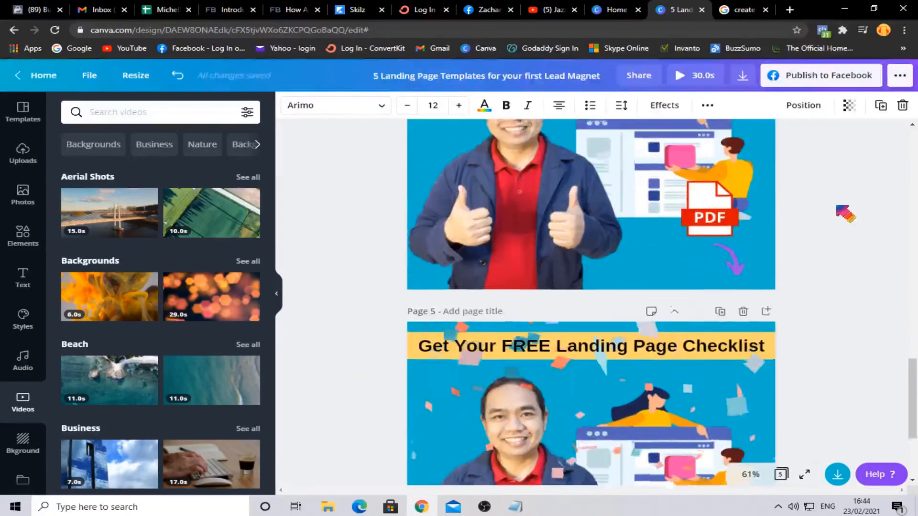
scroll(843, 209, up, 5)
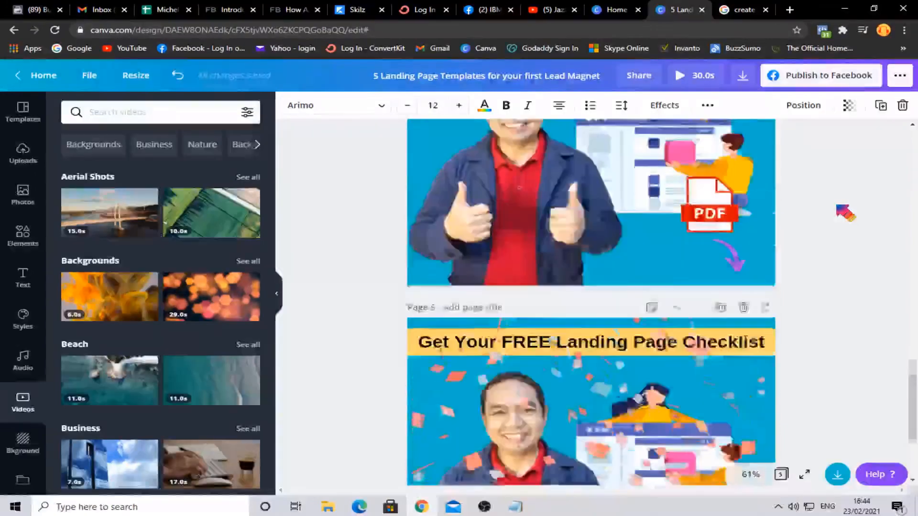
scroll(591, 301, down, 5)
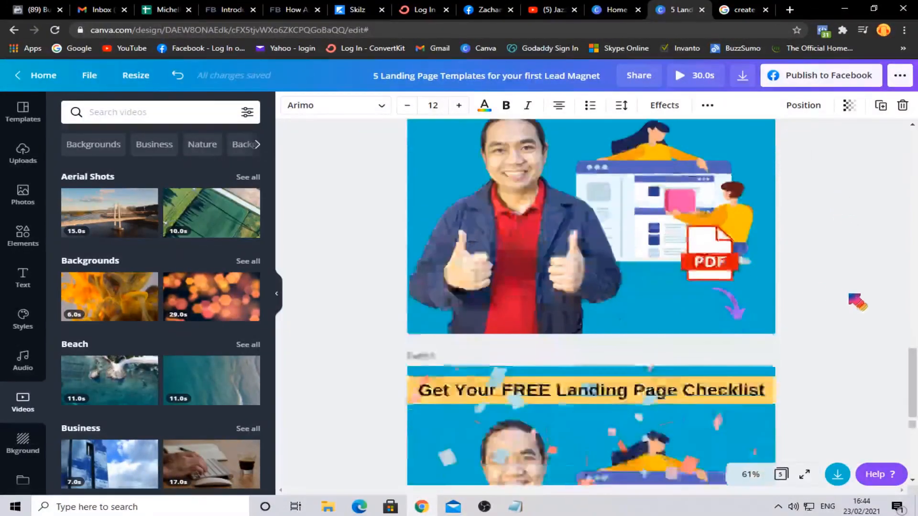
scroll(381, 188, down, 1)
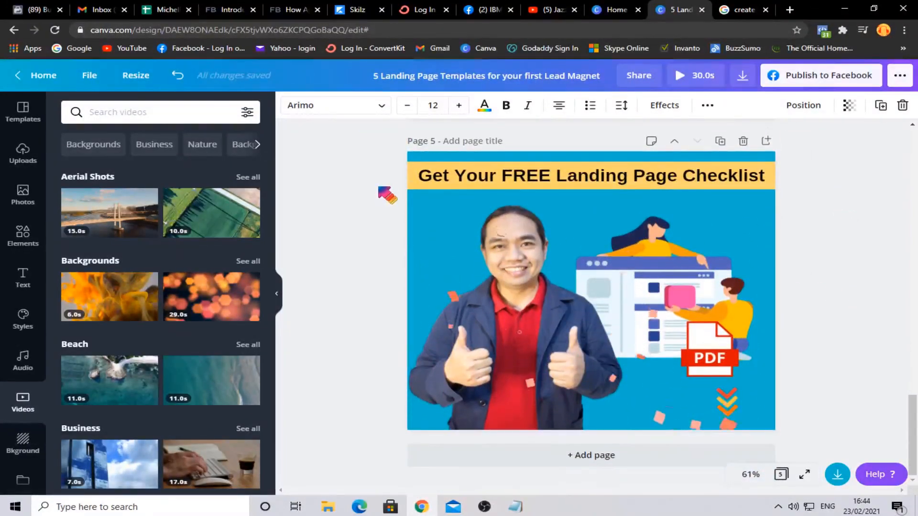
scroll(381, 187, up, 1)
scroll(381, 188, down, 1)
scroll(380, 186, down, 1)
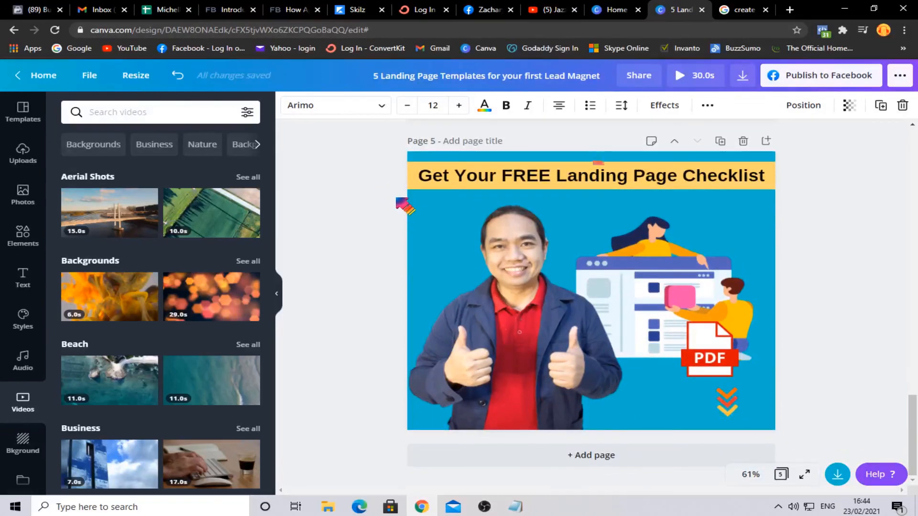